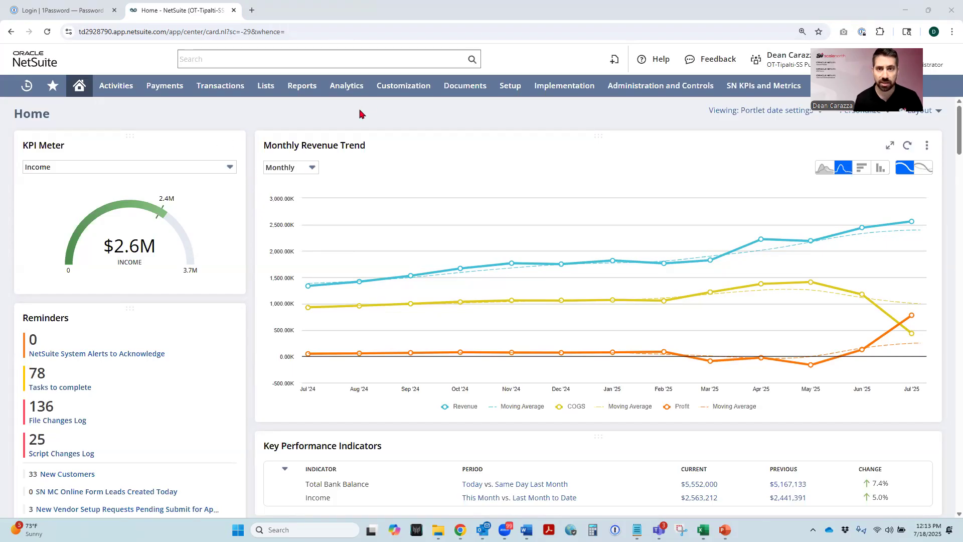
- Open the form for creating a new custom segment in a separate browser tab
mouse_move(380, 87)
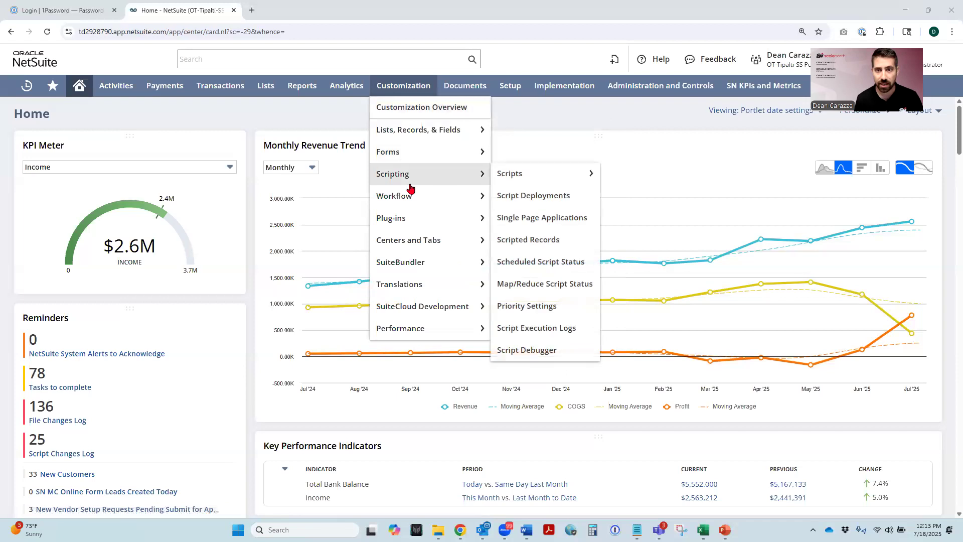
mouse_move(413, 166)
mouse_move(430, 129)
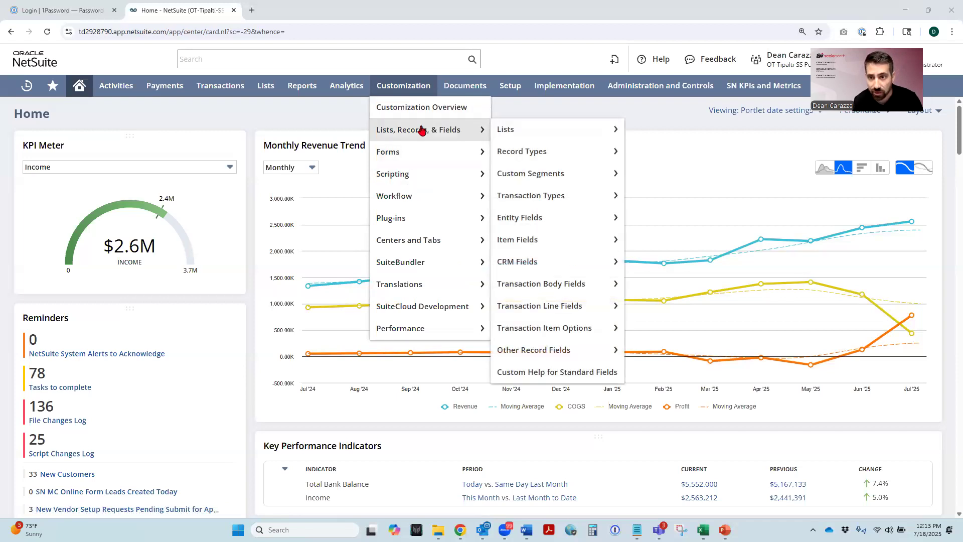
mouse_move(531, 184)
right_click(642, 176)
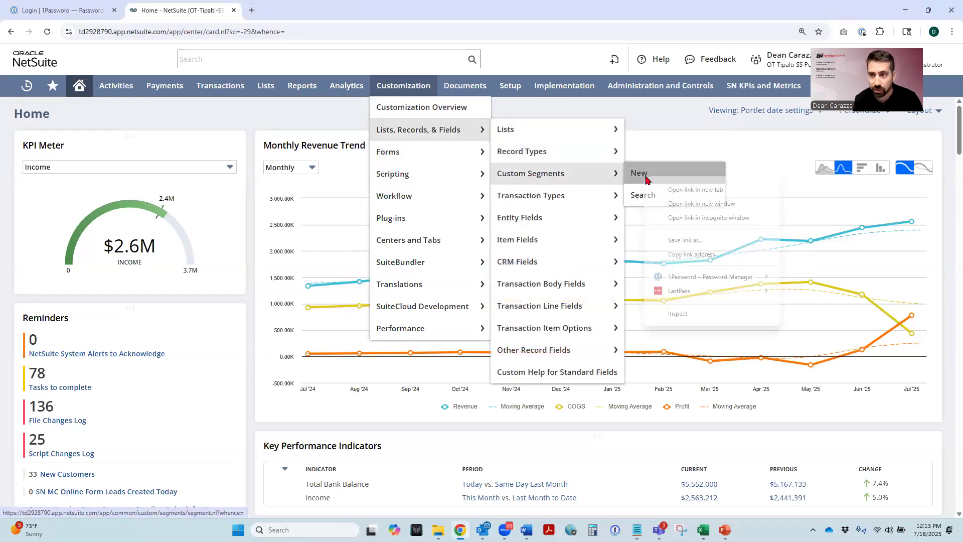
click(662, 189)
click(285, 6)
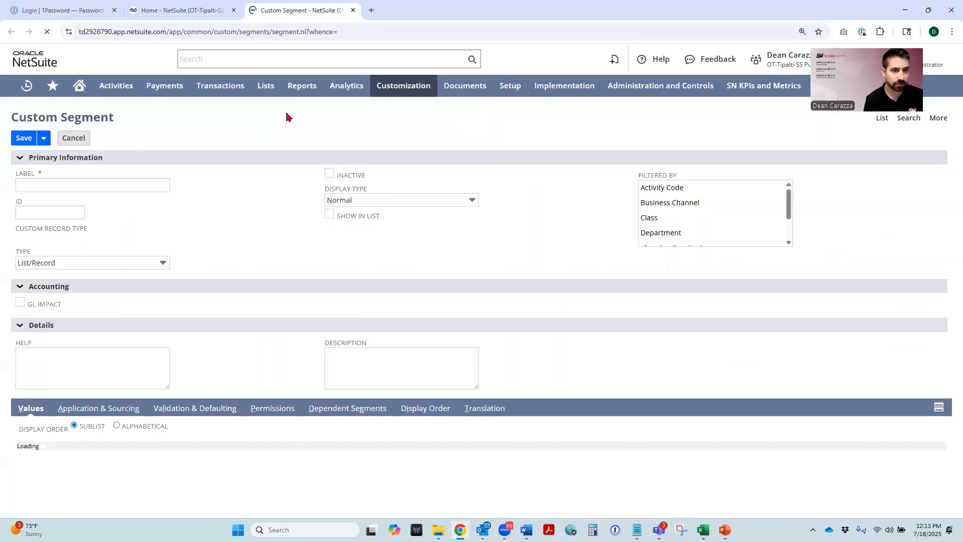
- Enter Reclass Category as the label of the new custom segment
click(51, 187)
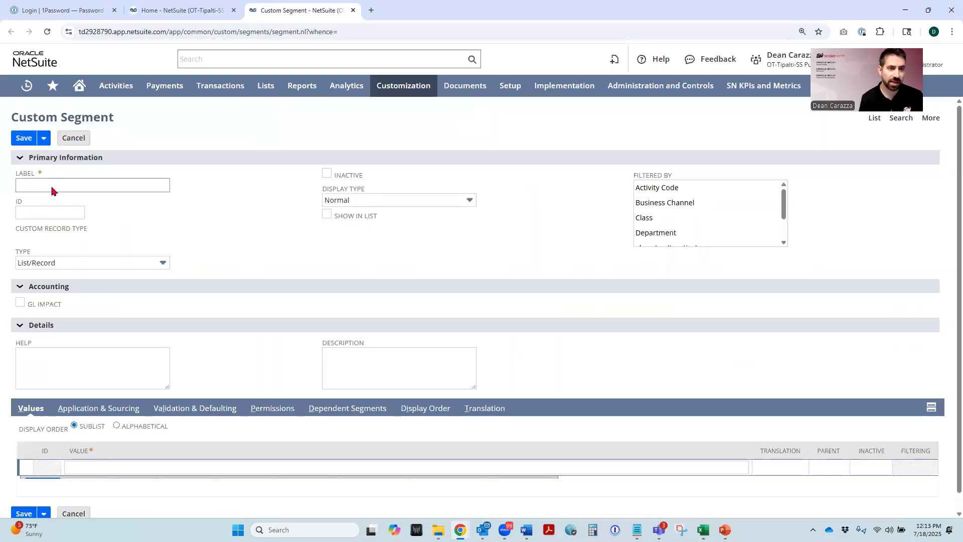
click(52, 186)
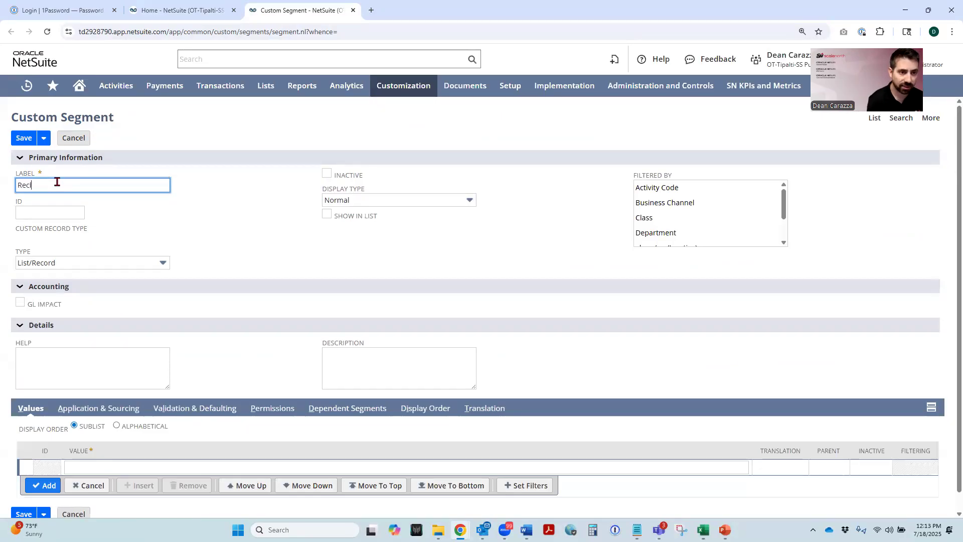
text(Reclass Category)
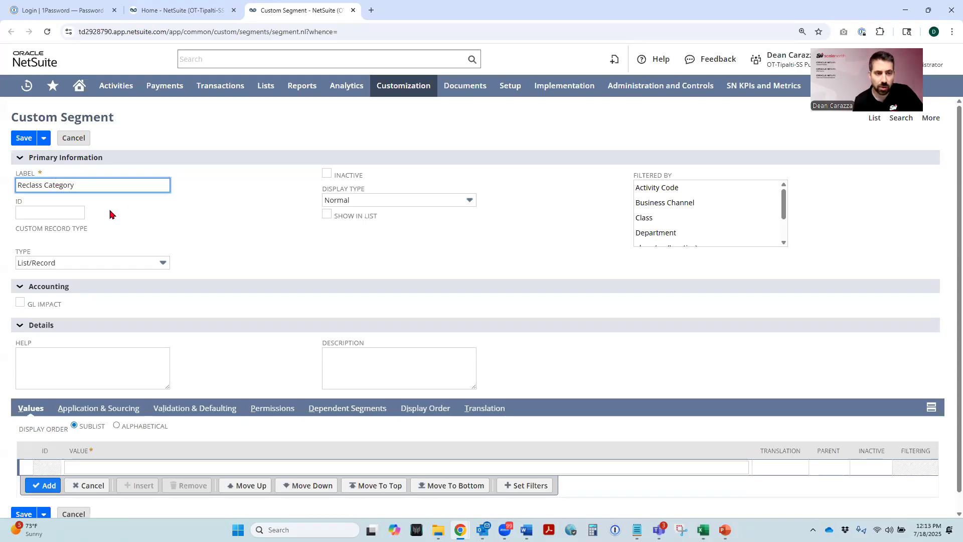
- Switch to File Explorer and open the Sales folder inside the presenter's own user folder in Box
click(78, 212)
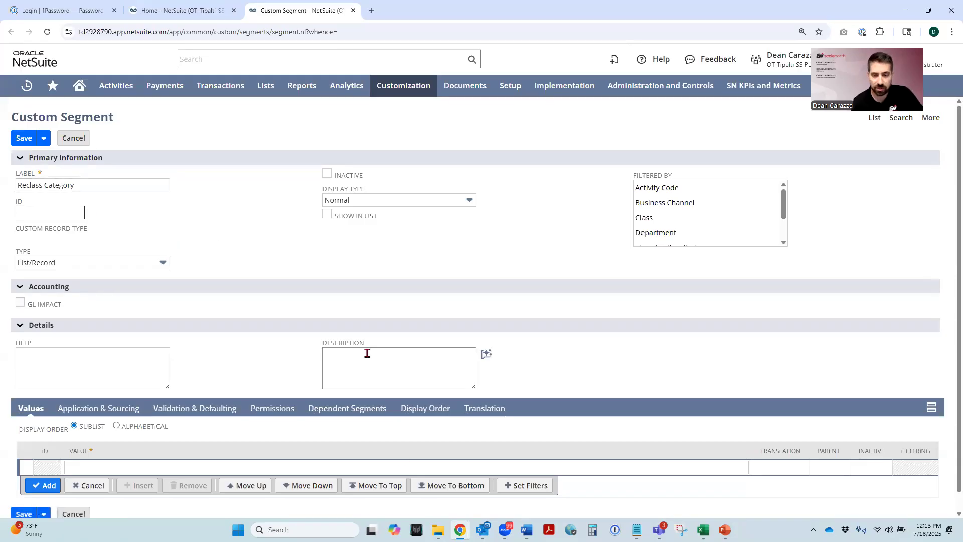
key(alt+Tab)
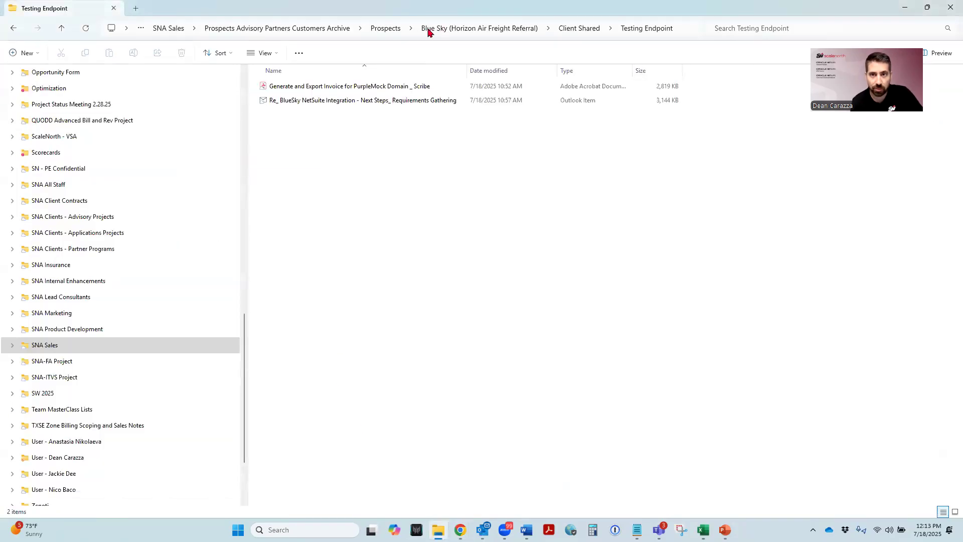
click(387, 28)
scroll(60, 409, down, 1)
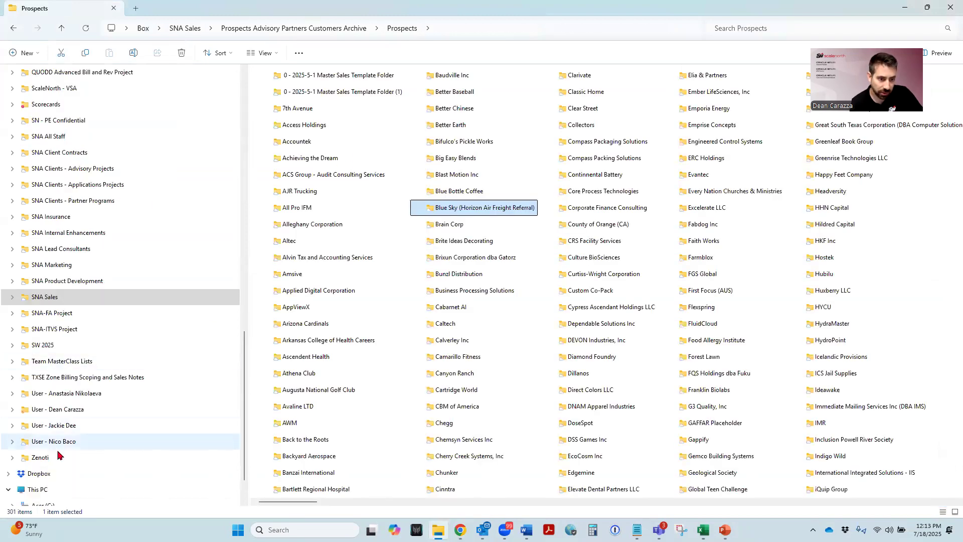
click(57, 411)
click(280, 256)
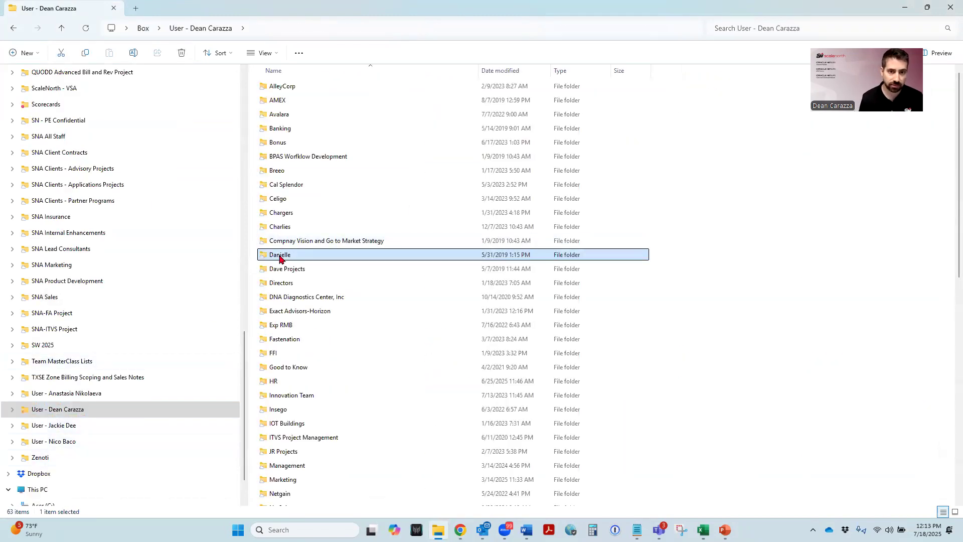
key(s)
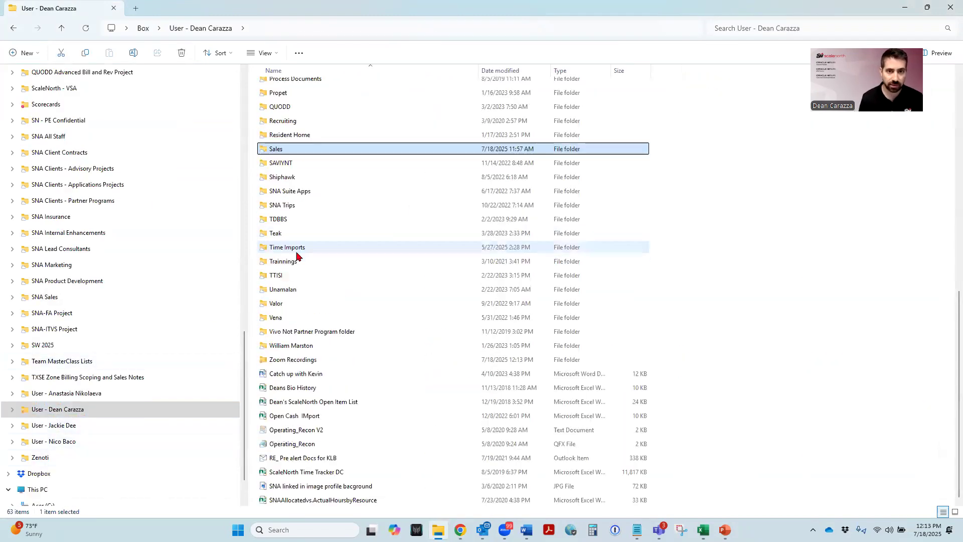
double_click(302, 150)
- Open the GL Plugin Reclass Script text file from the MasterClass 10 folder under Marketing's Master Class folder
scroll(286, 236, down, 2)
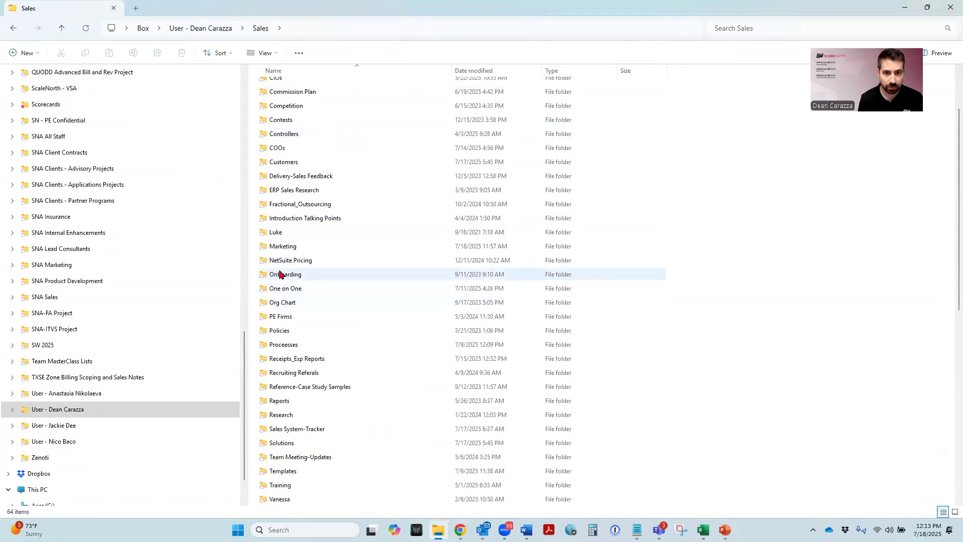
double_click(278, 247)
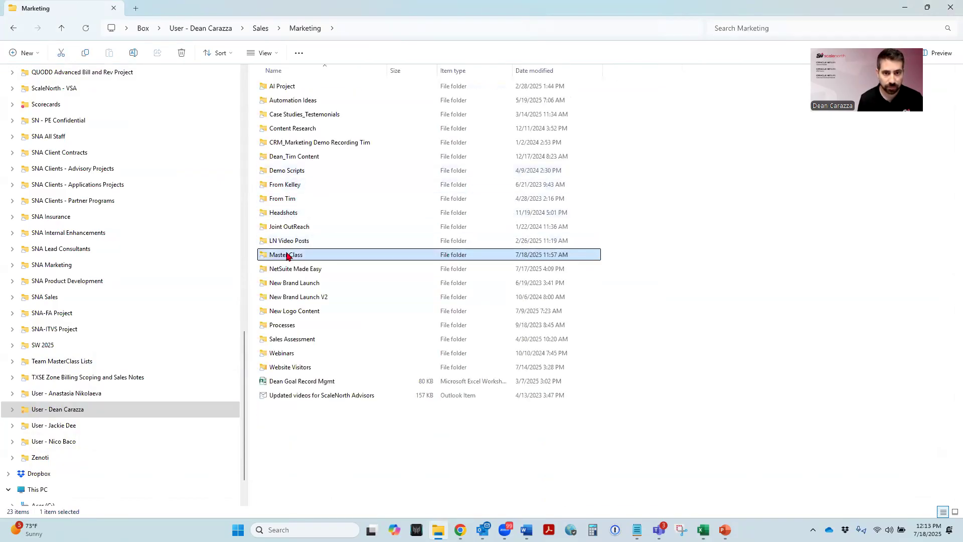
double_click(287, 253)
double_click(294, 241)
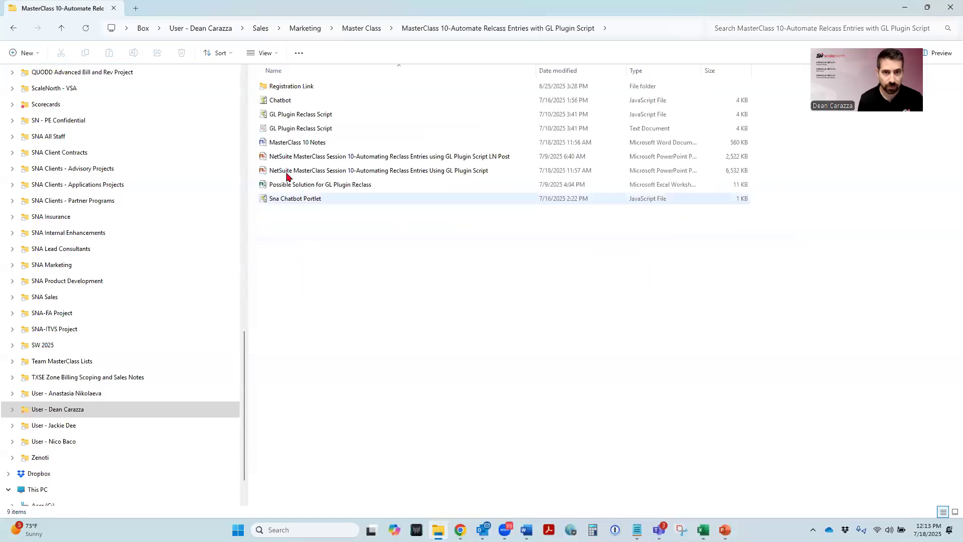
double_click(287, 130)
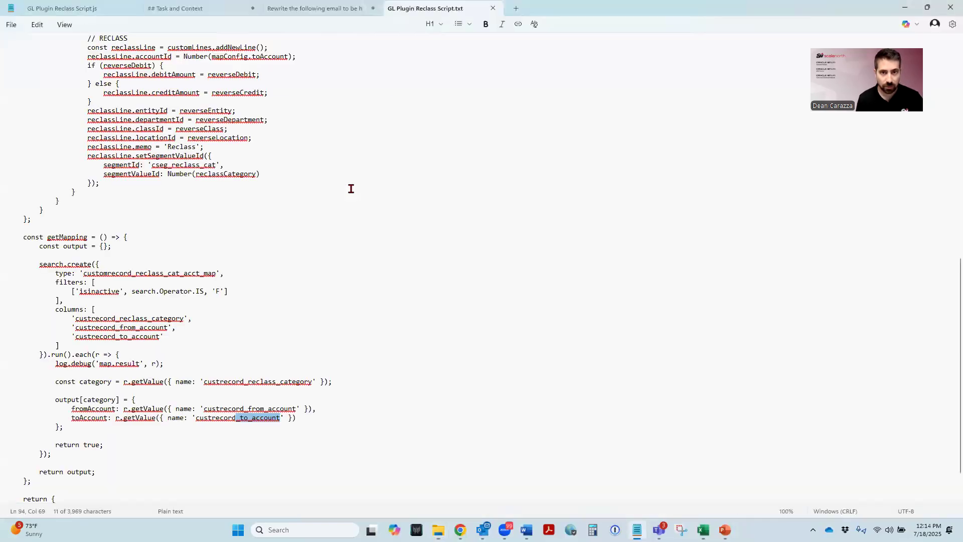
- Copy _reclass_cat from the segmentId in the script and paste it as the custom segment's ID in Chrome
scroll(315, 188, up, 15)
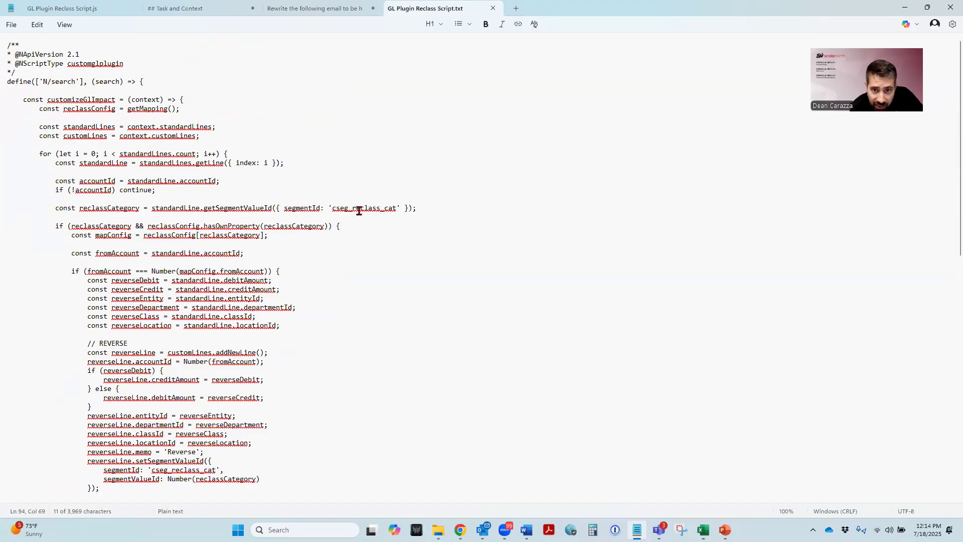
drag(397, 207, 347, 208)
key(ctrl+c)
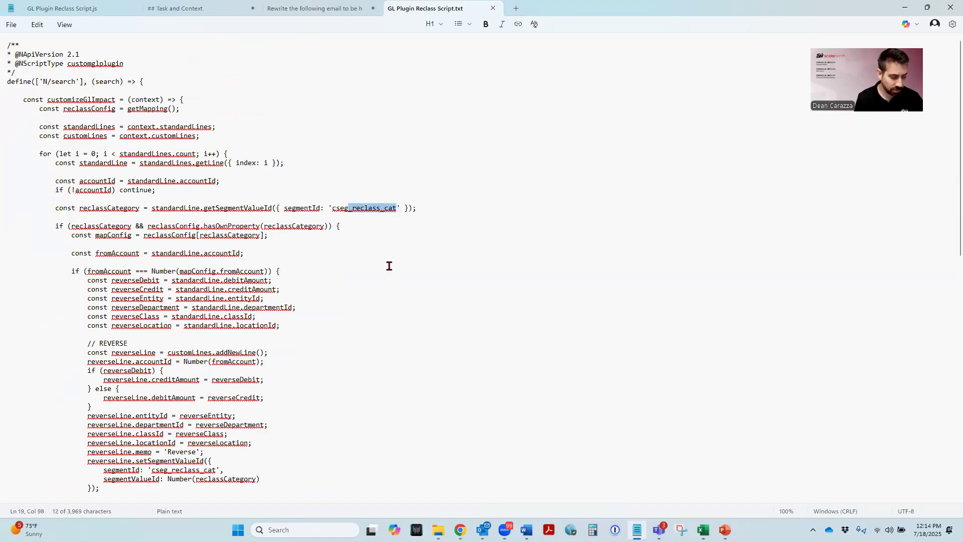
click(906, 8)
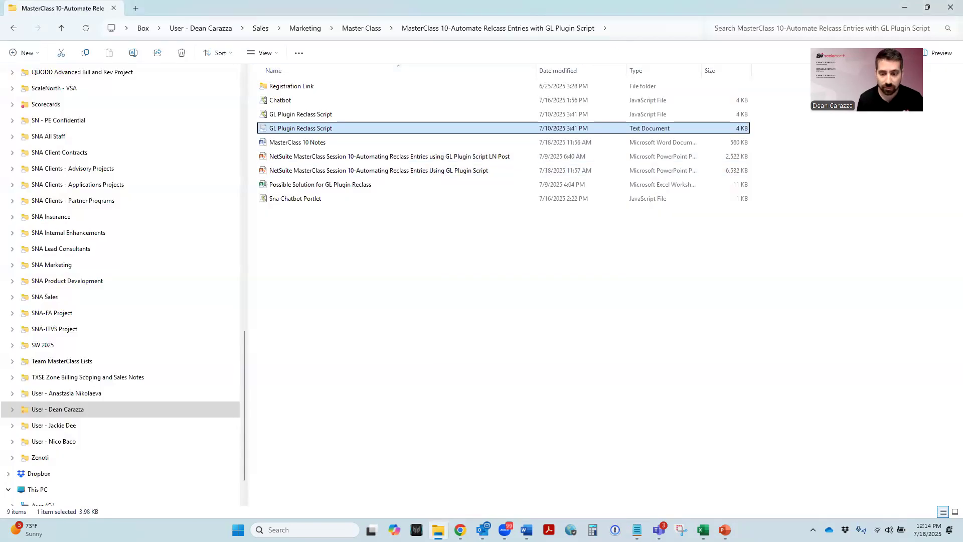
mouse_move(460, 530)
click(409, 480)
click(42, 211)
key(ctrl+v)
click(180, 226)
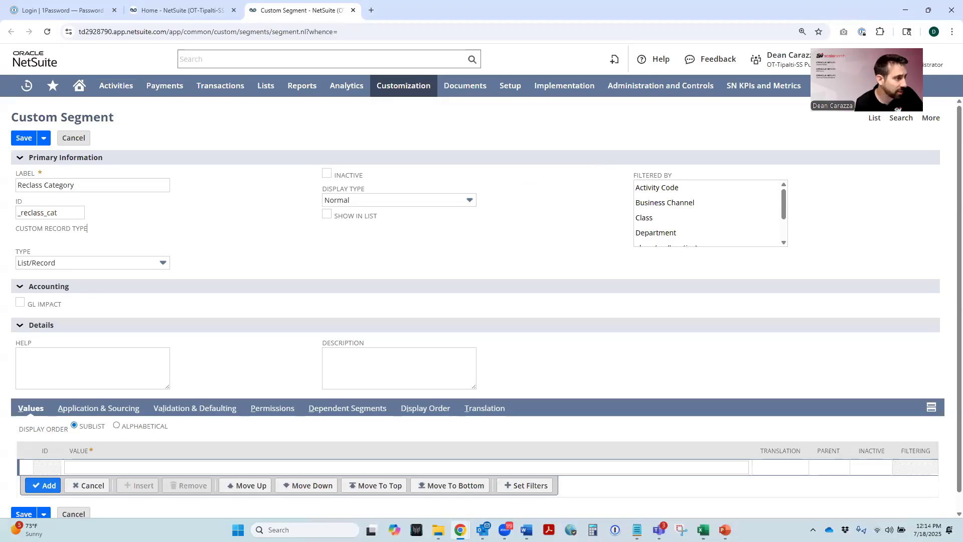
- Enable GL Impact for the Reclass Category segment and accept the accounting change
click(20, 302)
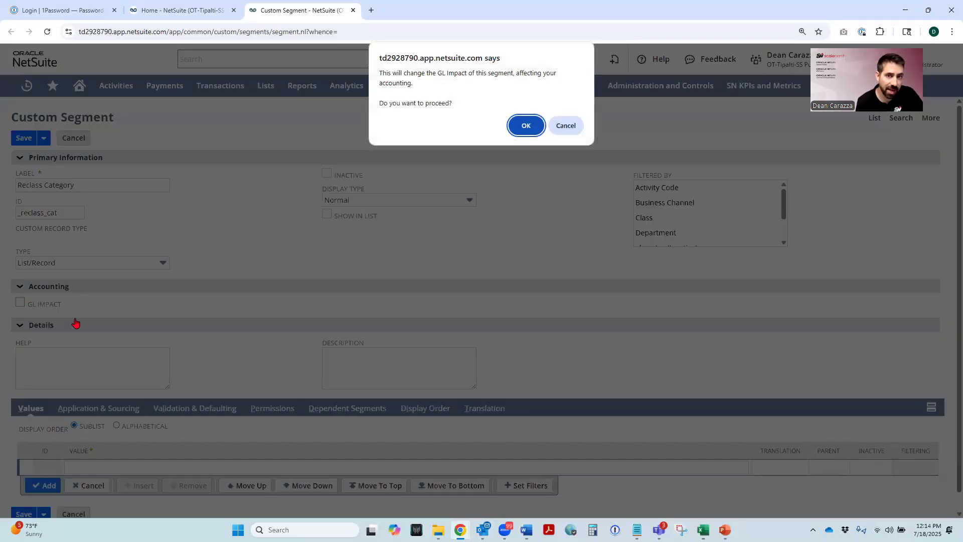
click(517, 129)
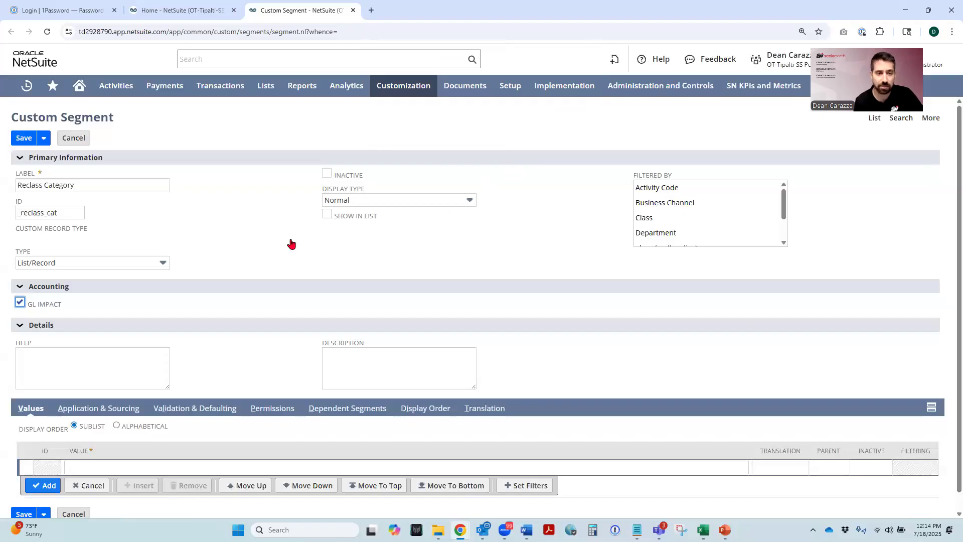
click(256, 227)
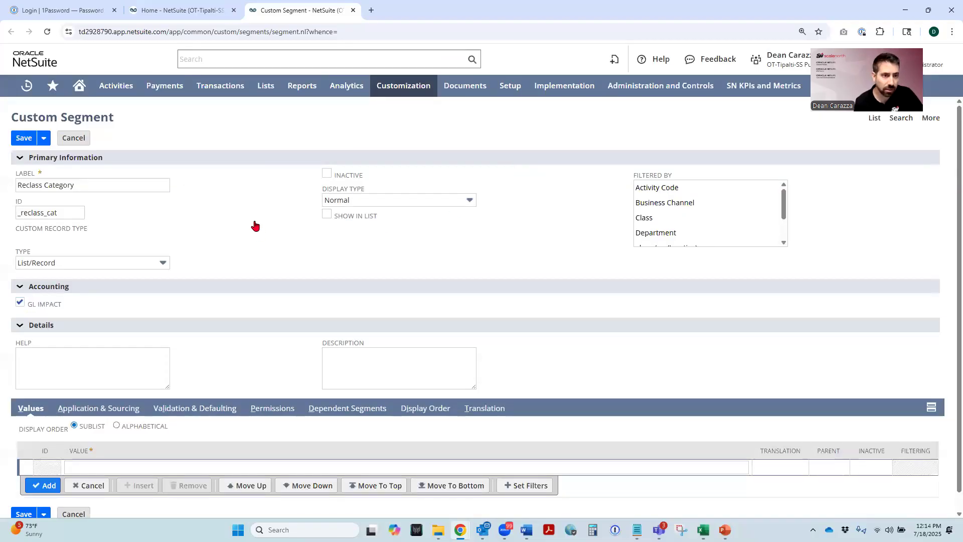
- Add the segment value "$0 Sales Price Reclass from COGS>Marketing"
click(89, 466)
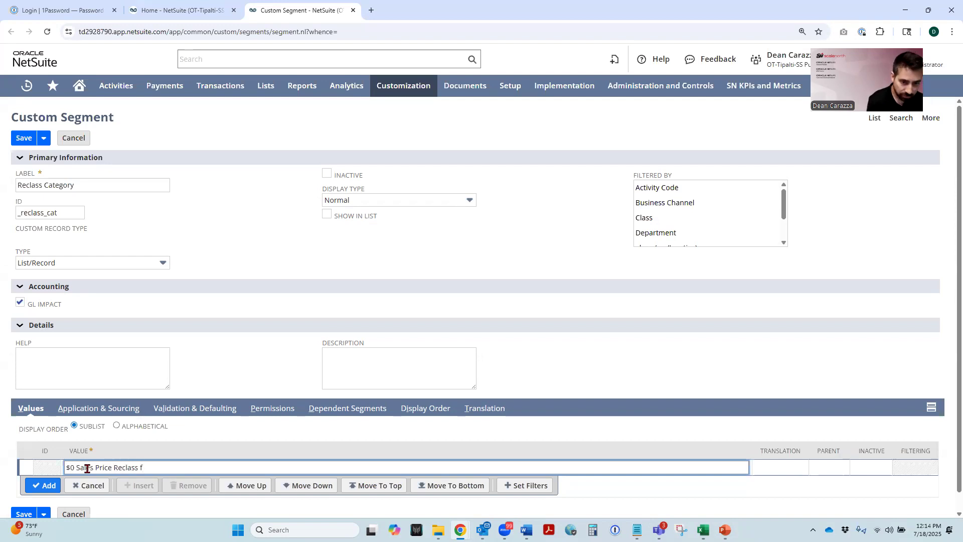
text(OGS>Marketing)
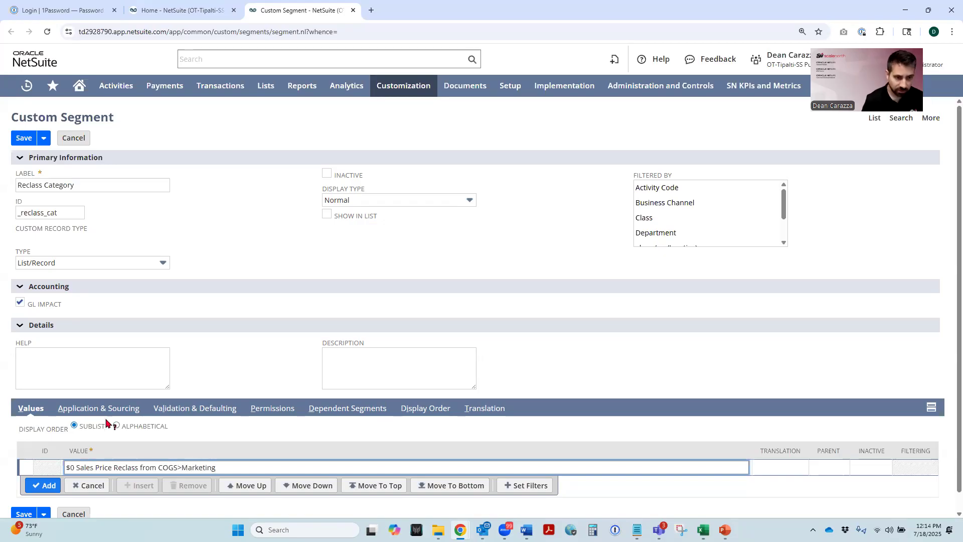
click(47, 486)
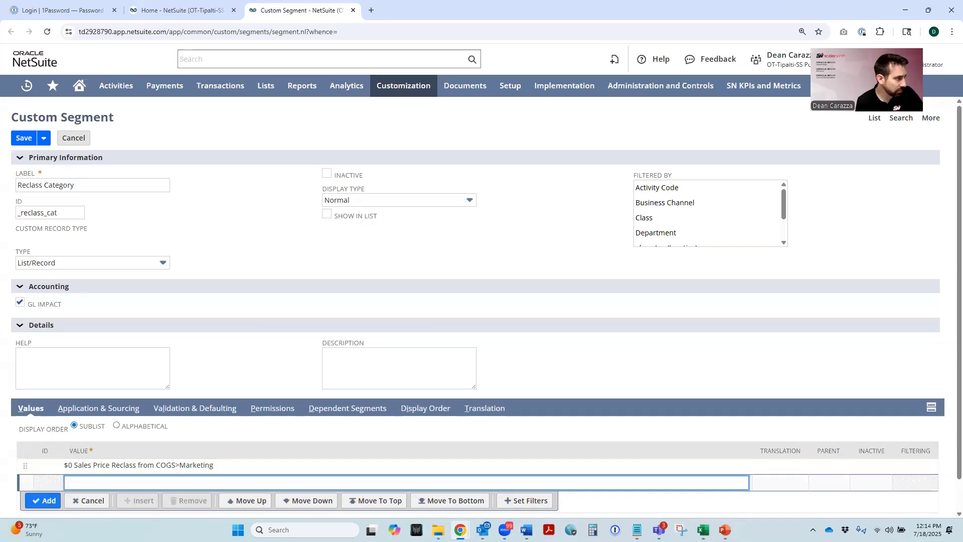
- Apply the segment to Sales Transactions and the Item Fulfillment record type, and save the custom segment
click(83, 409)
scroll(206, 326, down, 2)
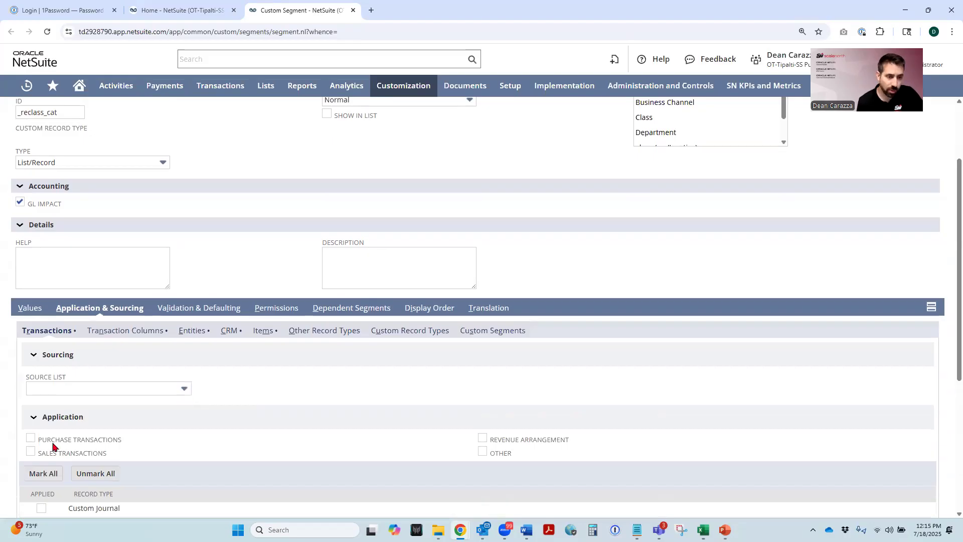
click(31, 452)
scroll(211, 437, down, 3)
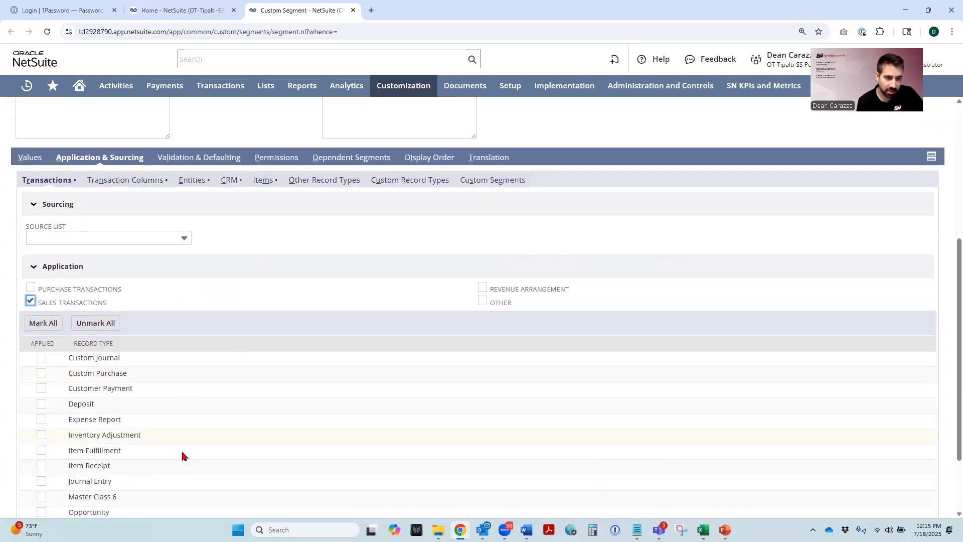
click(41, 450)
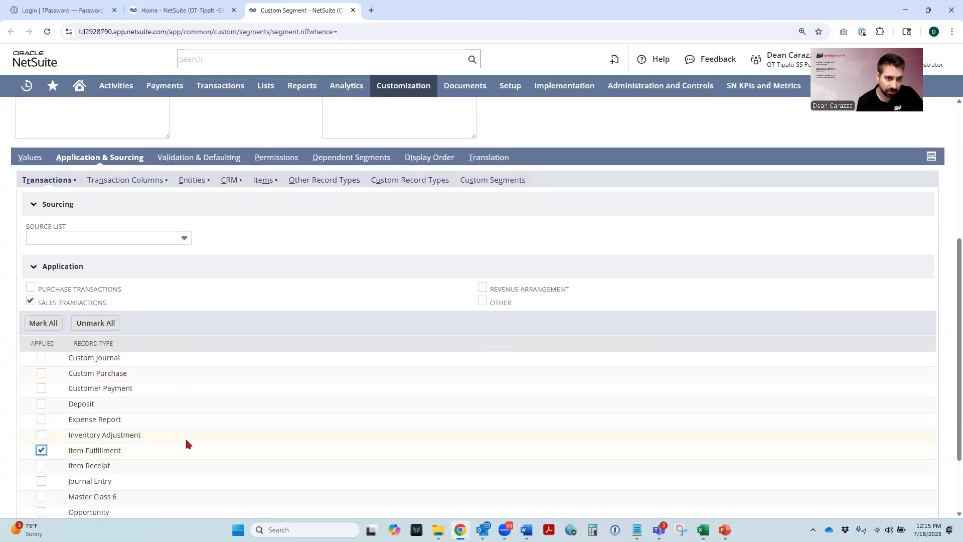
scroll(186, 444, up, 5)
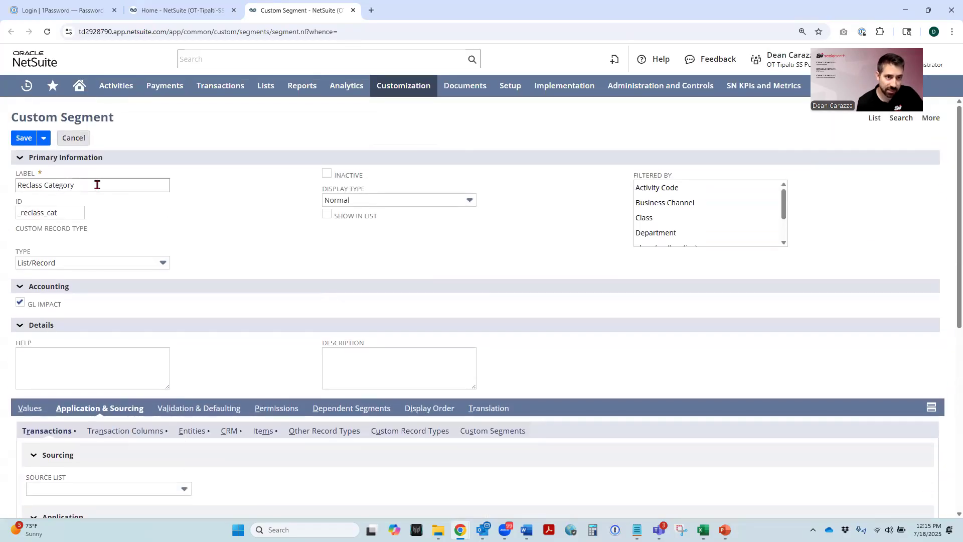
click(23, 137)
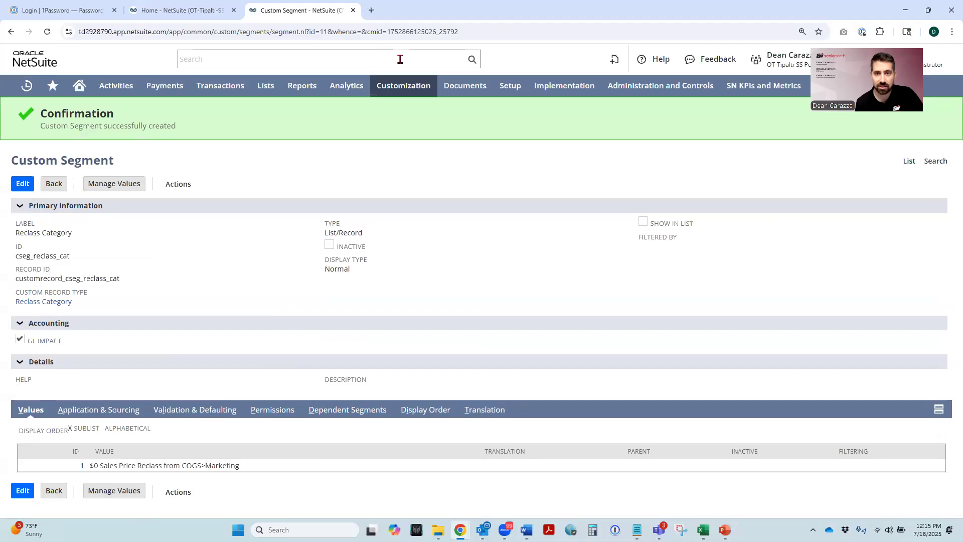
- Open the SS SVCS PRM - Sales Order custom transaction form for editing
mouse_move(394, 88)
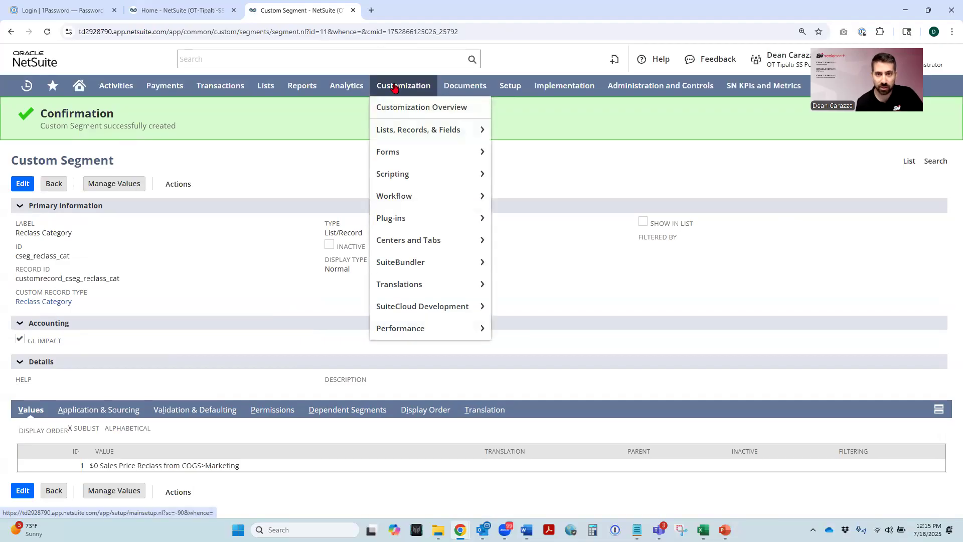
mouse_move(398, 150)
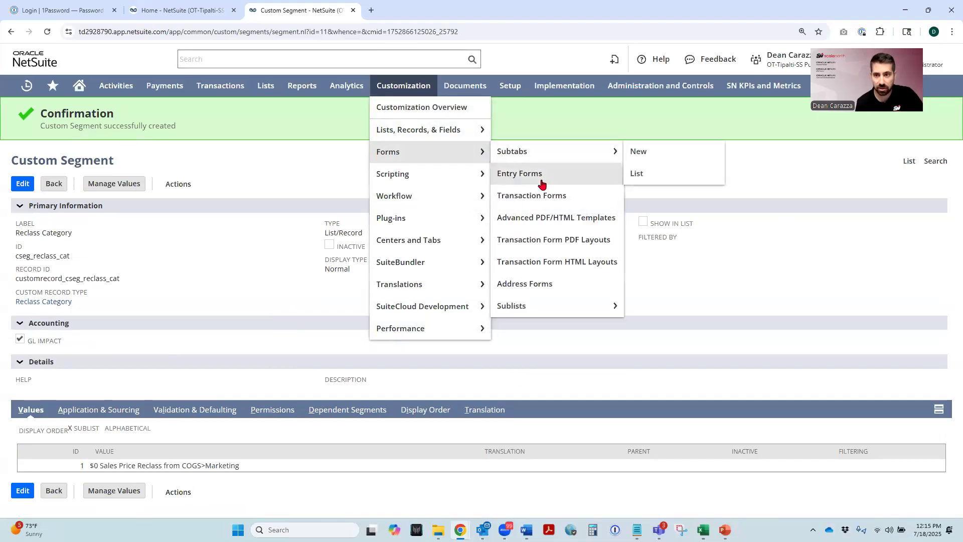
click(532, 196)
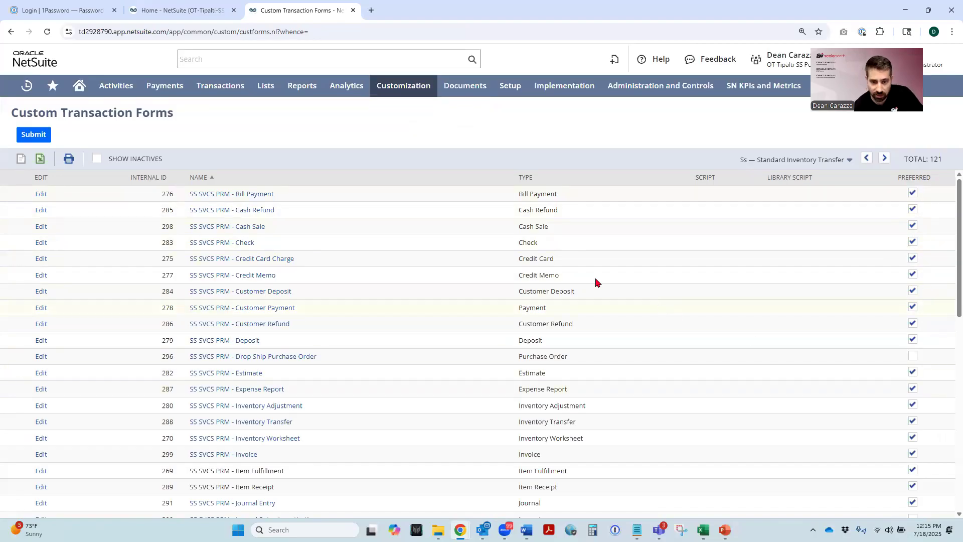
scroll(528, 258, down, 3)
scroll(527, 257, down, 1)
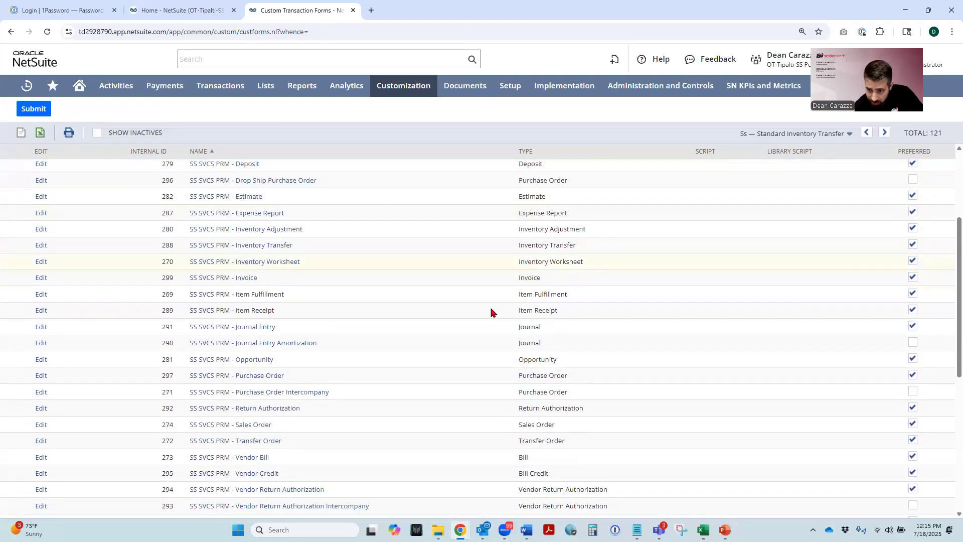
drag(559, 427, 506, 432)
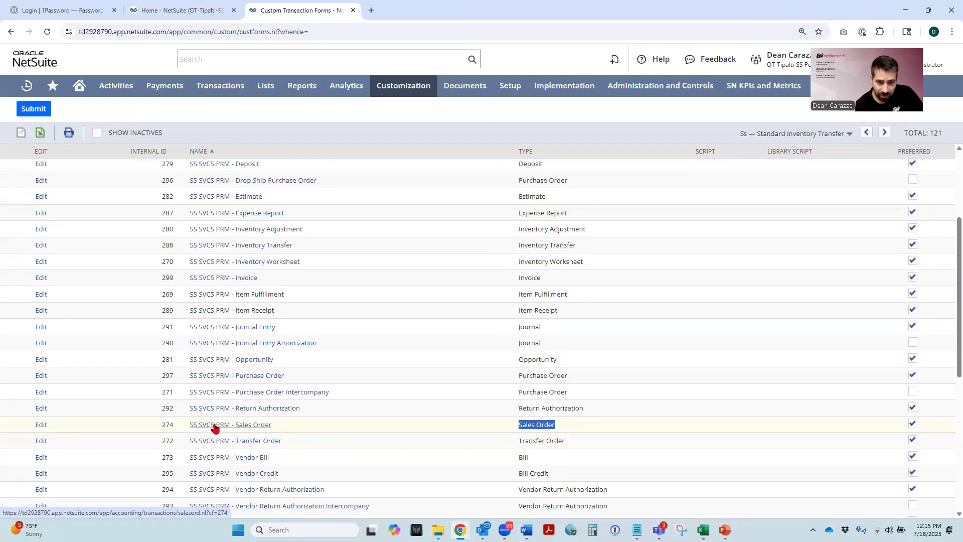
click(40, 426)
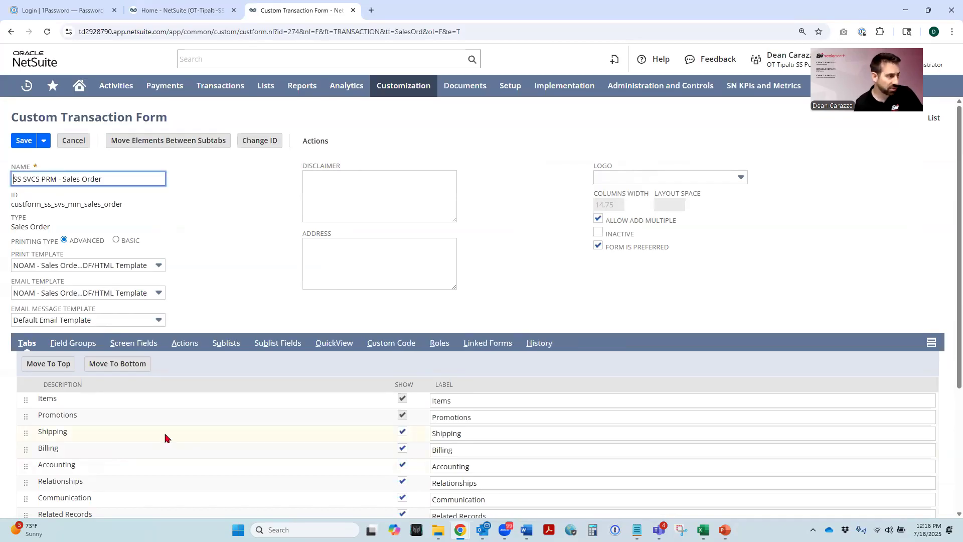
- Show the Reclass Category sublist field on the Sales Order form
click(281, 349)
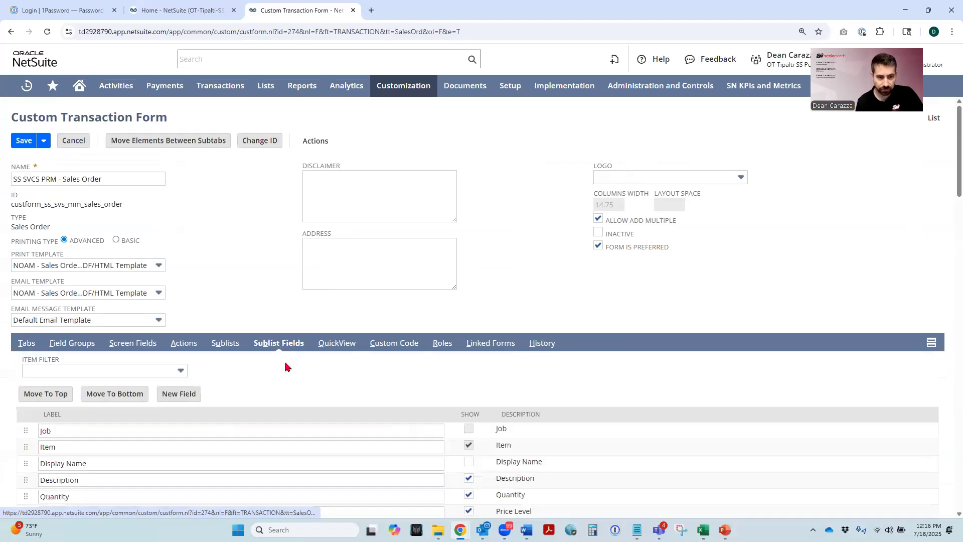
scroll(259, 316, down, 20)
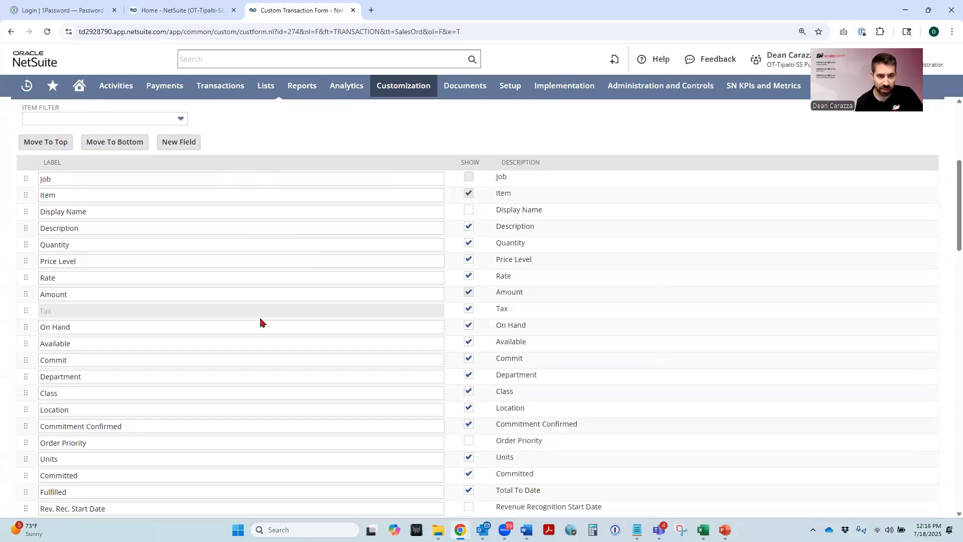
scroll(257, 327, down, 7)
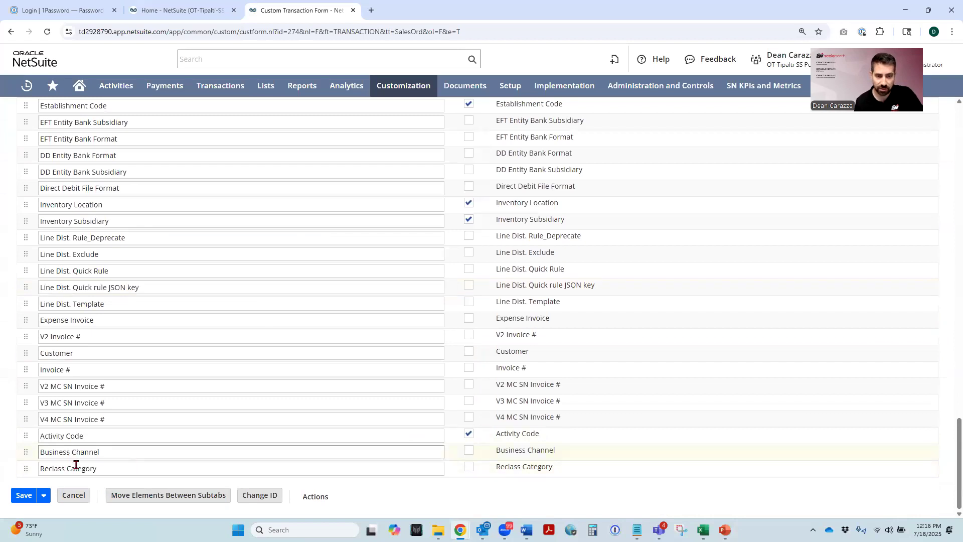
click(469, 467)
- Move the Reclass Category sublist field directly below Class and save the Sales Order form
drag(28, 471, 31, 134)
scroll(65, 284, up, 2)
scroll(71, 387, up, 4)
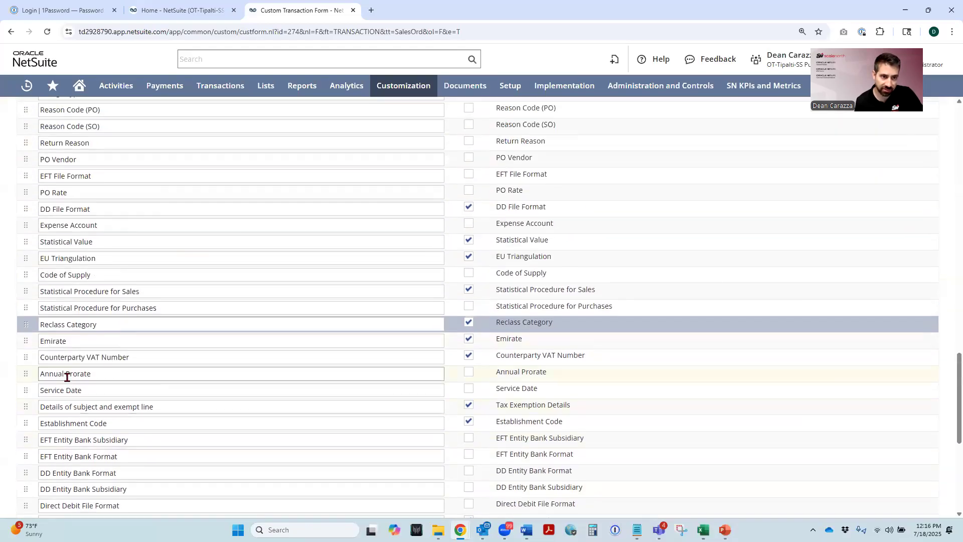
drag(28, 322, 30, 123)
scroll(95, 383, up, 4)
drag(25, 327, 20, 135)
scroll(115, 382, up, 2)
scroll(115, 383, up, 2)
drag(25, 294, 25, 148)
scroll(95, 371, up, 5)
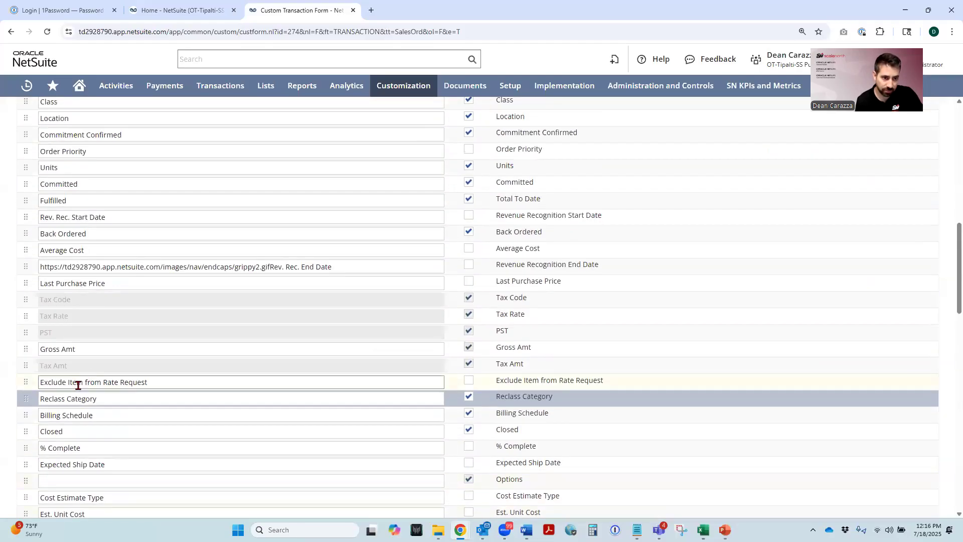
drag(26, 397, 26, 163)
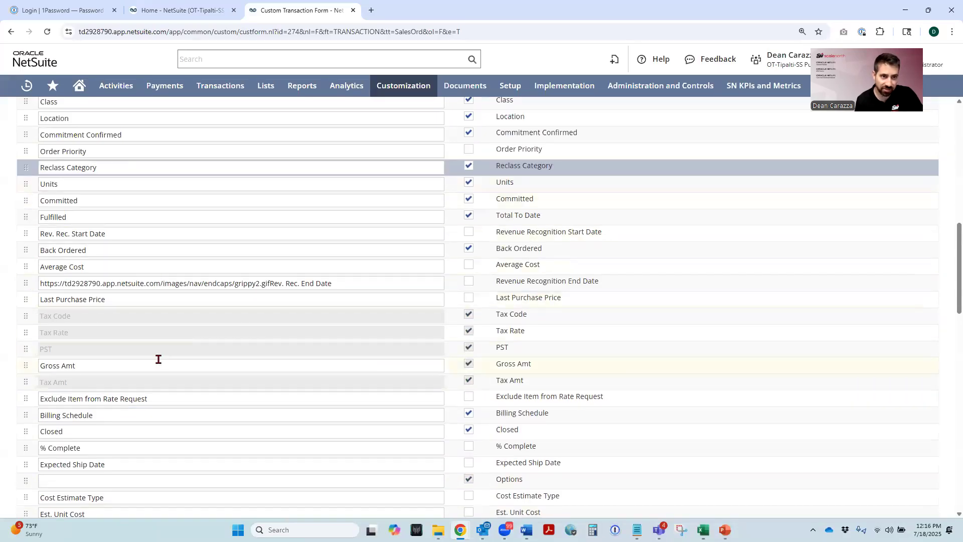
scroll(129, 376, up, 3)
drag(28, 316, 26, 269)
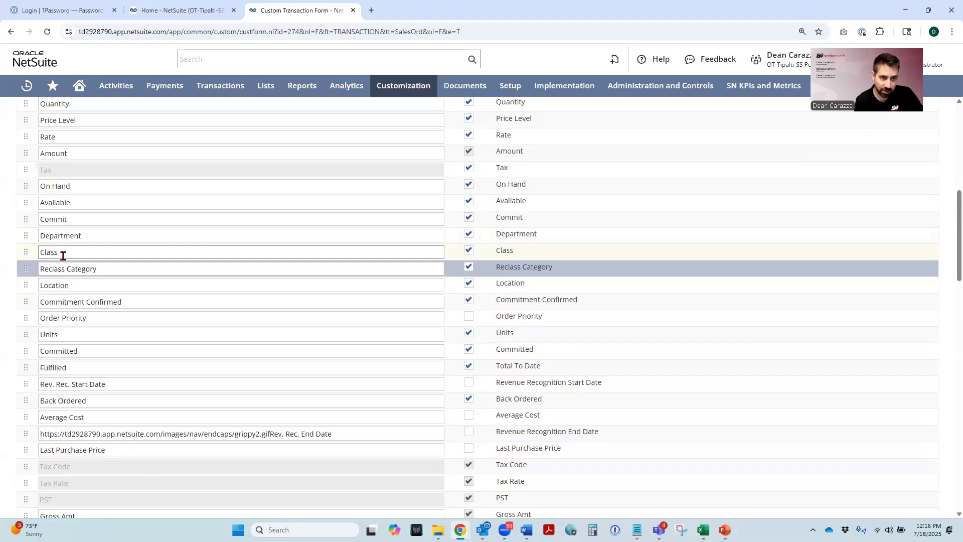
scroll(135, 307, up, 4)
scroll(147, 310, up, 4)
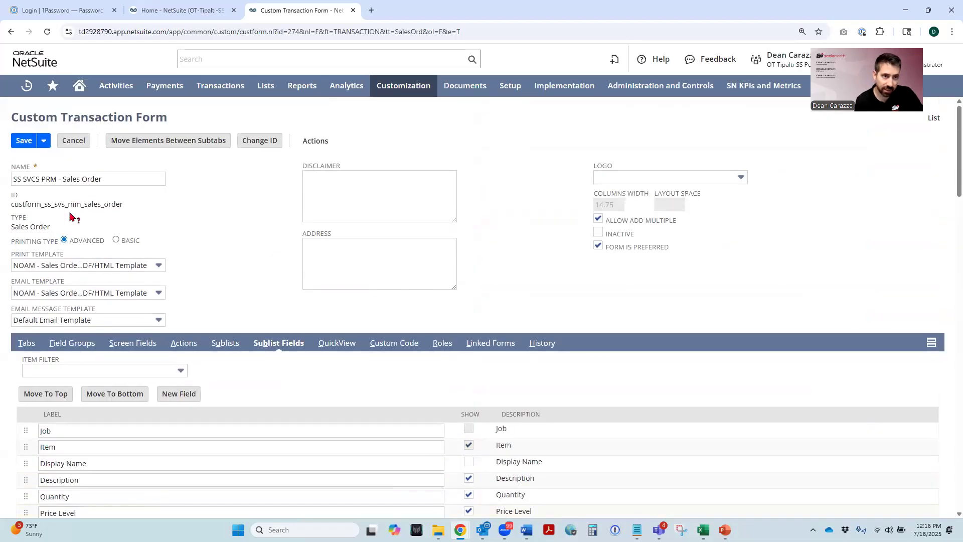
click(29, 145)
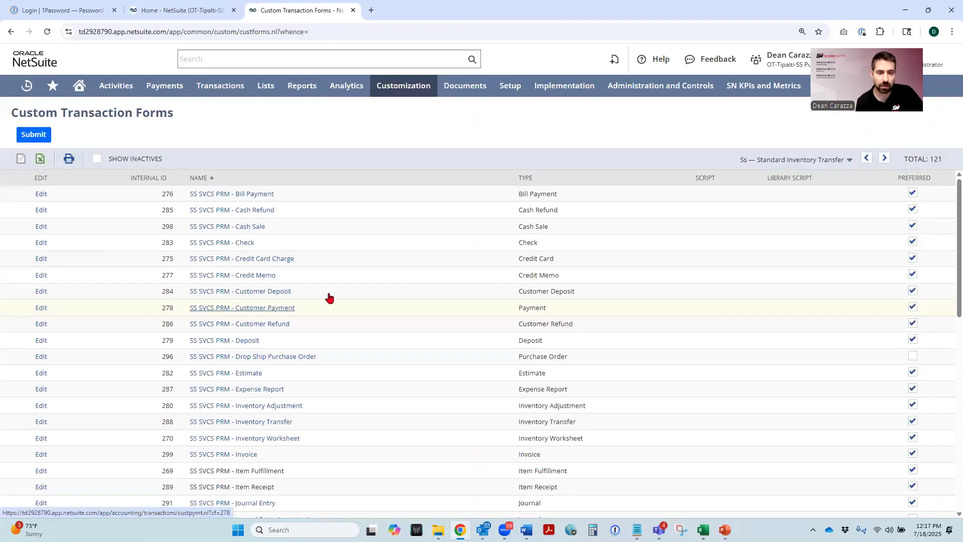
- Edit the SS SVCS PRM - Item Fulfillment transaction form and show its Reclass Category sublist field
scroll(308, 296, down, 3)
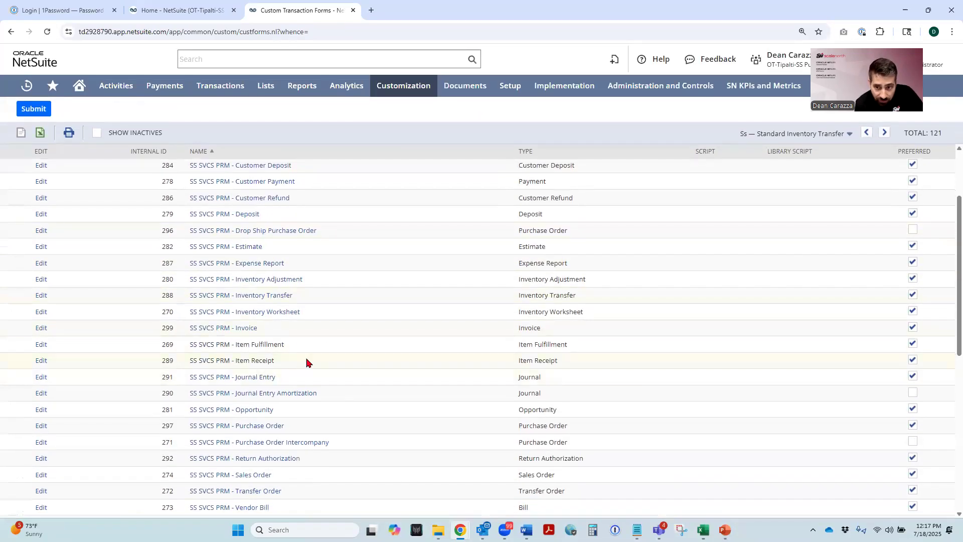
drag(574, 346, 512, 347)
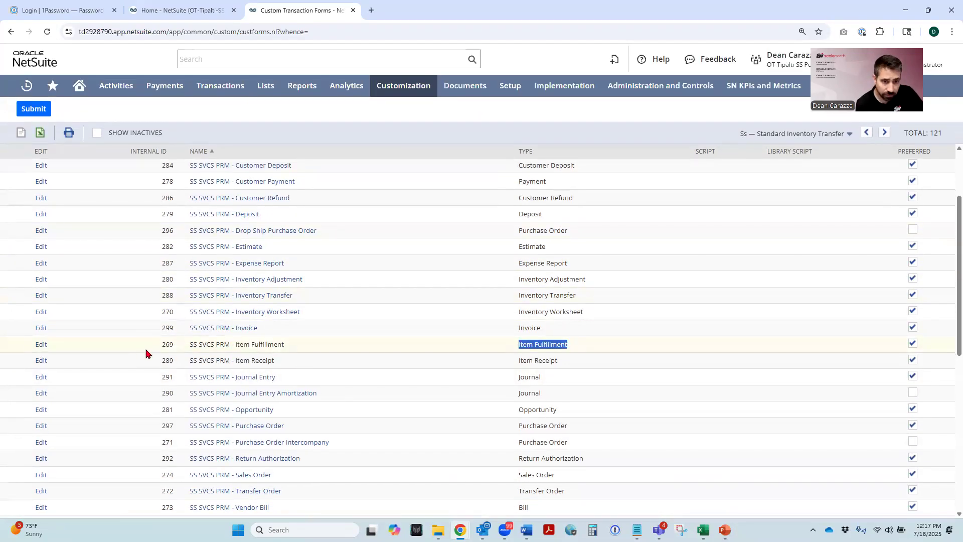
click(214, 377)
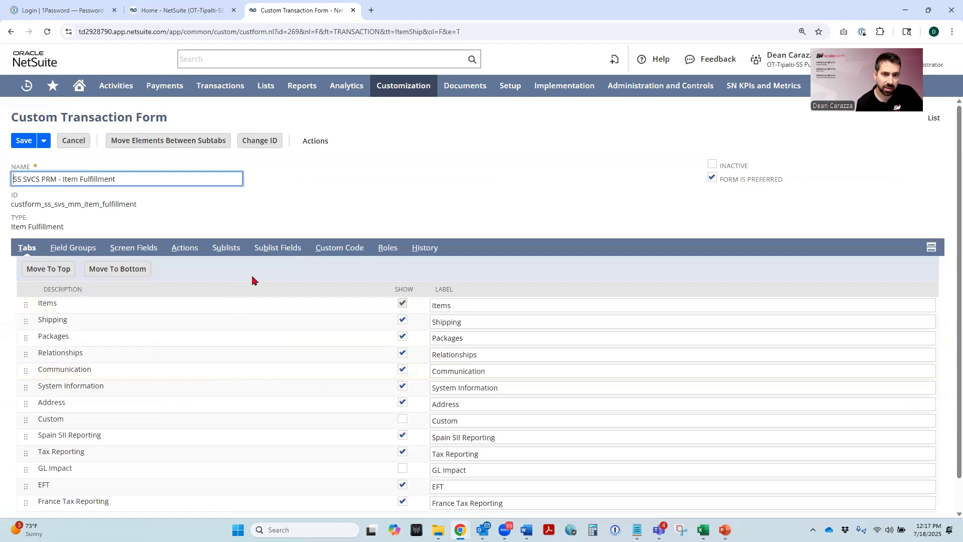
click(275, 248)
scroll(291, 364, down, 6)
scroll(291, 364, down, 9)
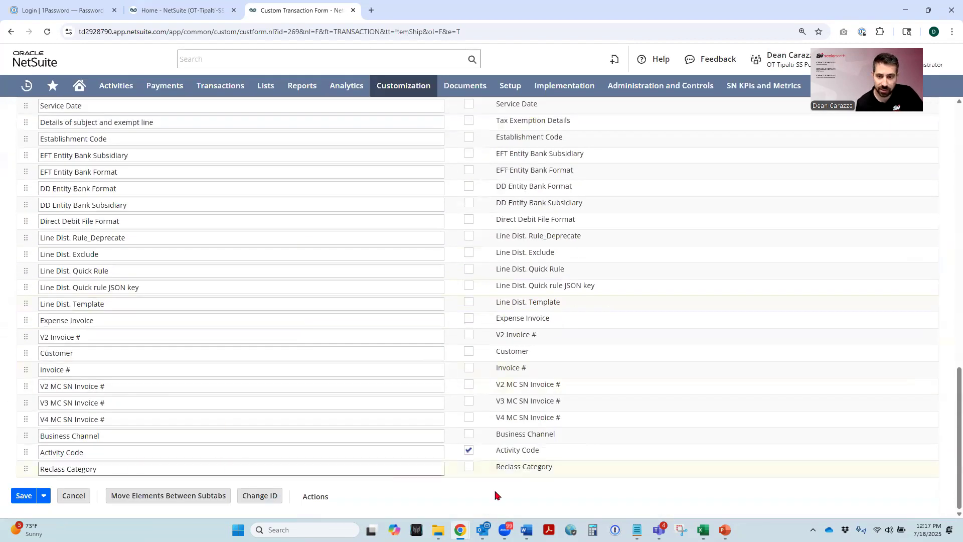
click(469, 467)
- Reorder the Item Fulfillment sublist fields so Reclass Category sits between Class and Location, and save the form
drag(26, 469, 30, 125)
scroll(90, 442, up, 6)
drag(37, 417, 26, 152)
scroll(98, 425, up, 4)
drag(26, 361, 26, 160)
scroll(155, 376, up, 3)
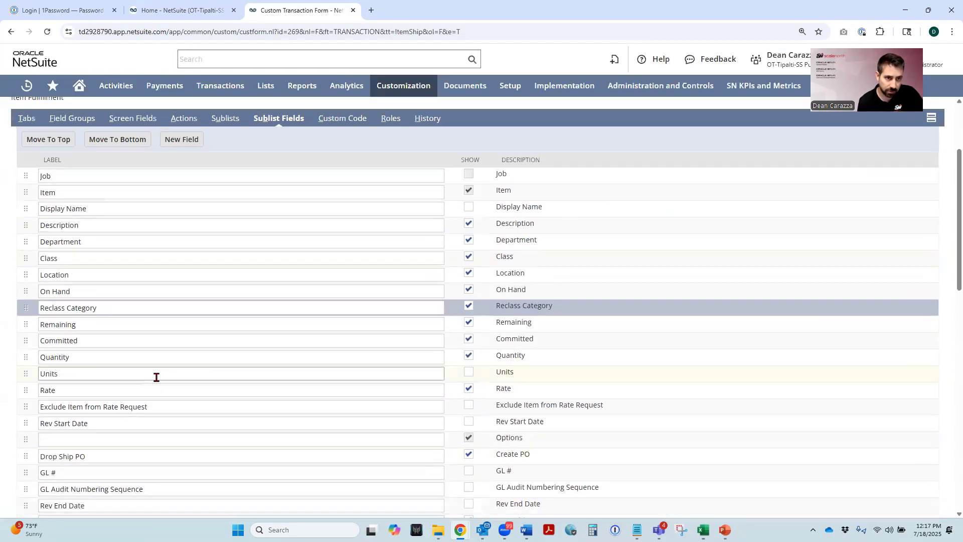
drag(26, 311, 26, 281)
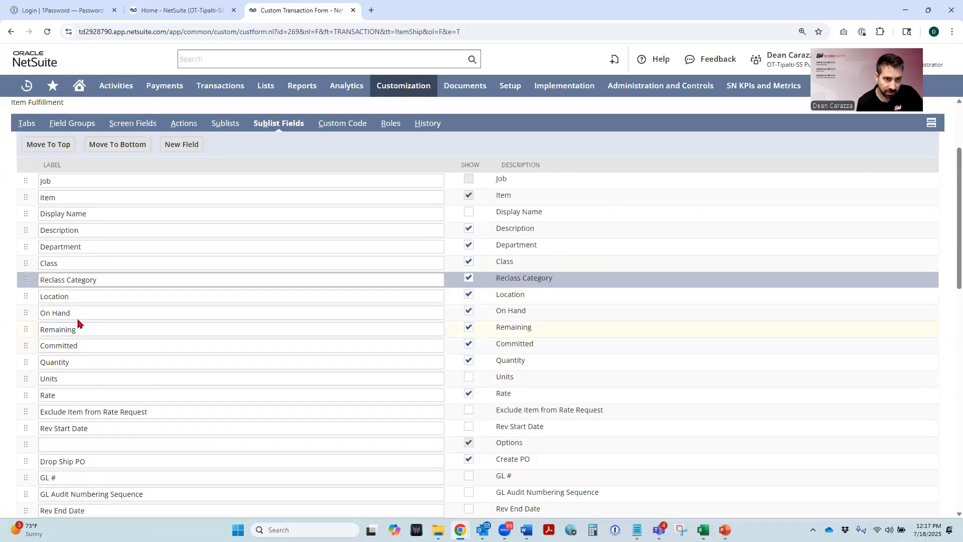
scroll(189, 325, up, 3)
click(23, 141)
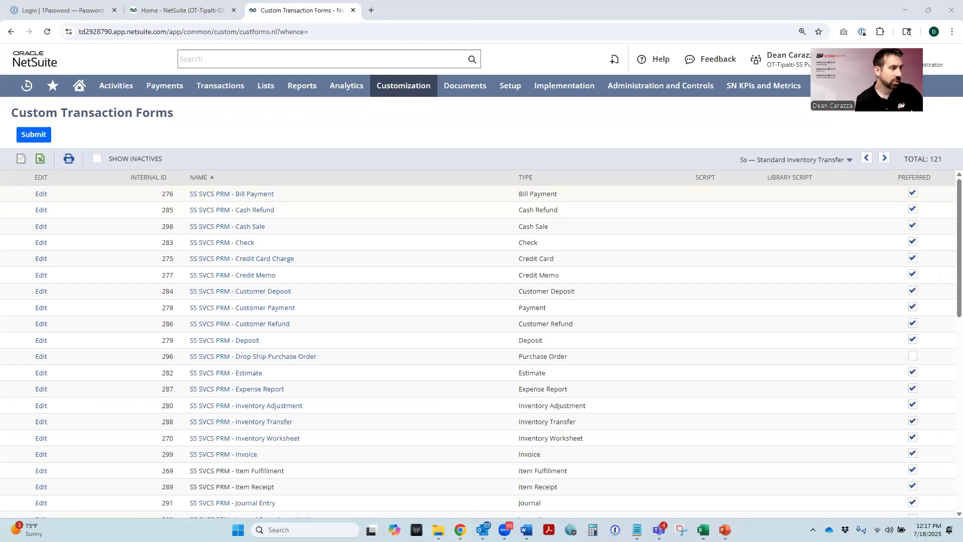
- Start a new custom record type in a separate browser tab and name it Reclass Category Account Mapping
mouse_move(385, 90)
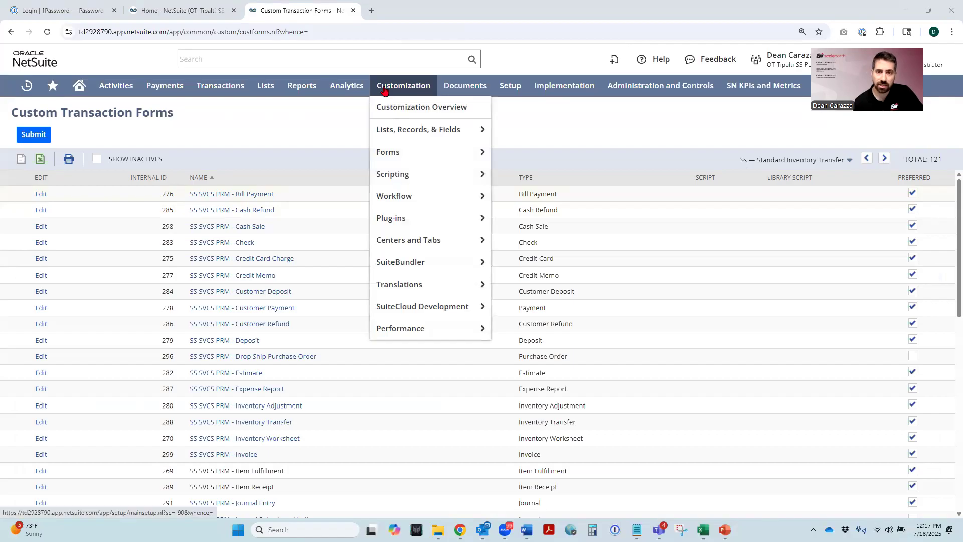
mouse_move(400, 131)
mouse_move(517, 150)
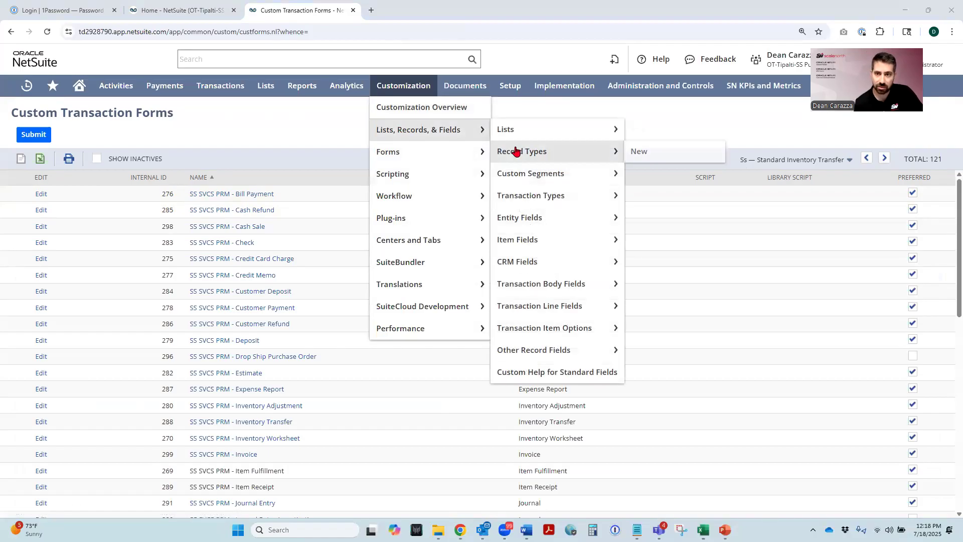
right_click(642, 153)
click(657, 165)
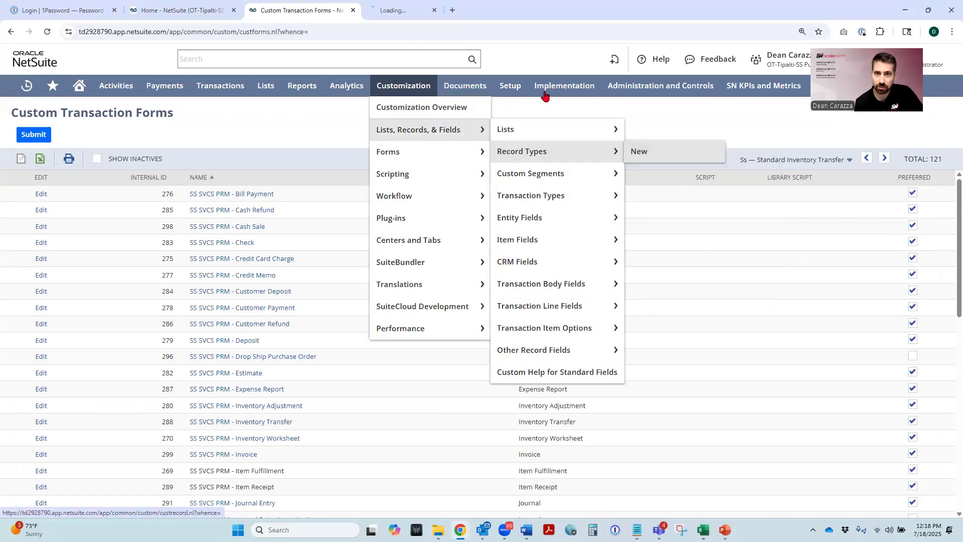
click(420, 15)
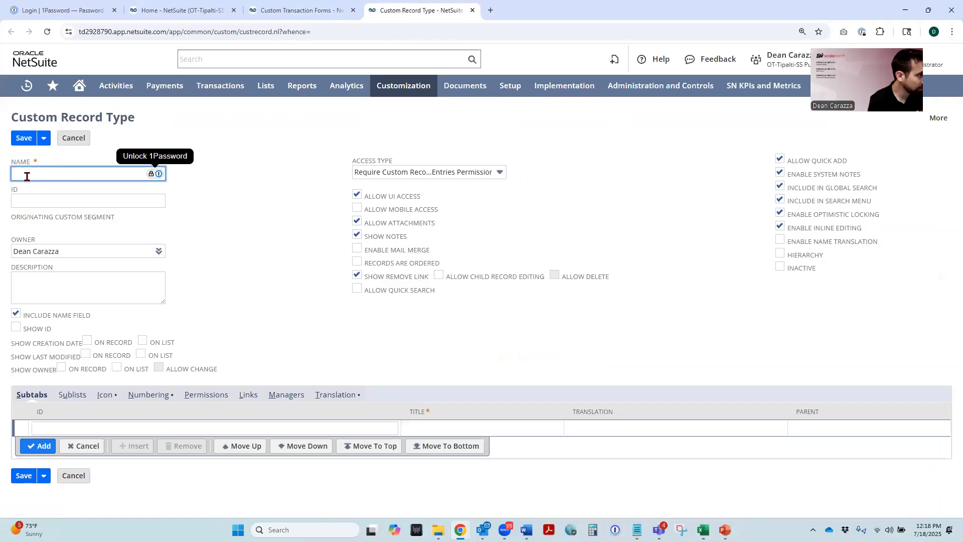
text(R)
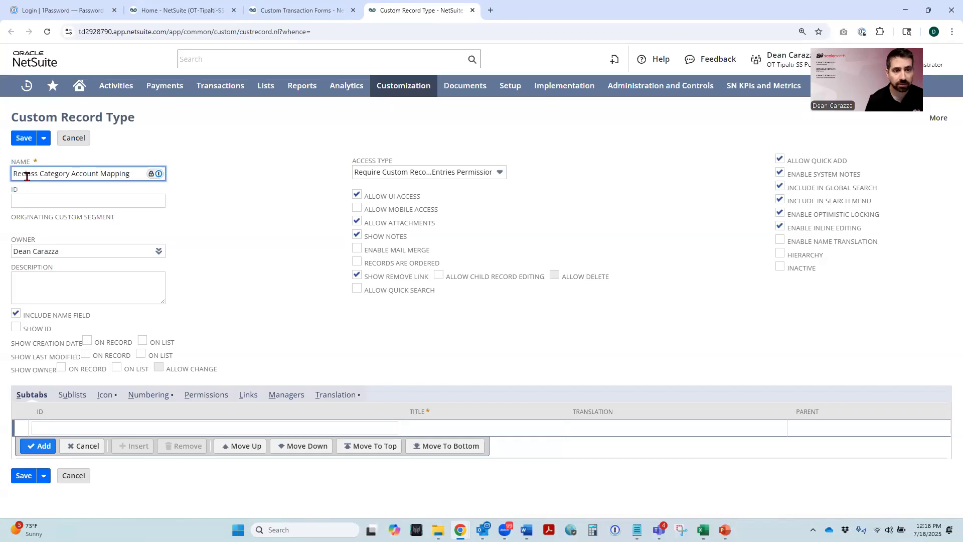
click(221, 201)
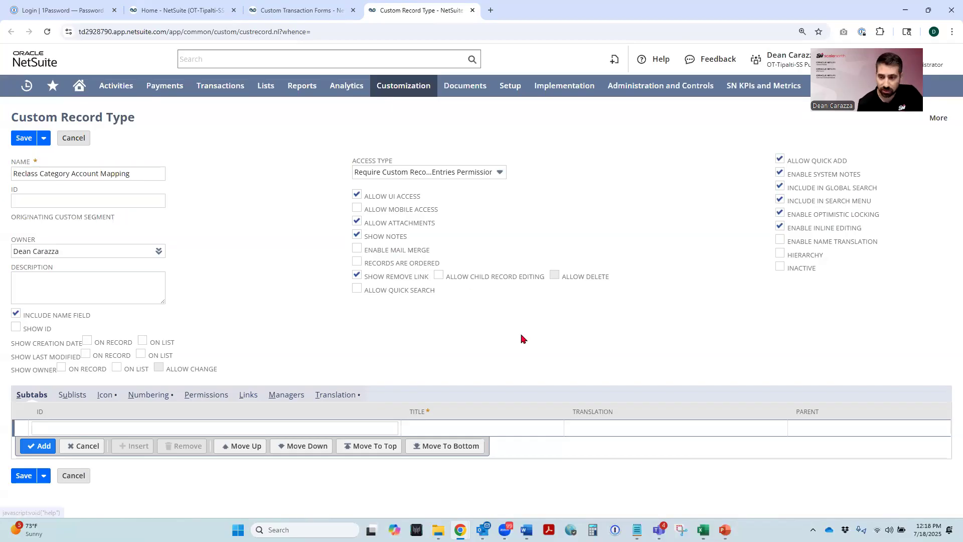
- Copy _reclass_cat_acct_map from the search type in the Notepad script and paste it as the record type's ID in Chrome
click(637, 529)
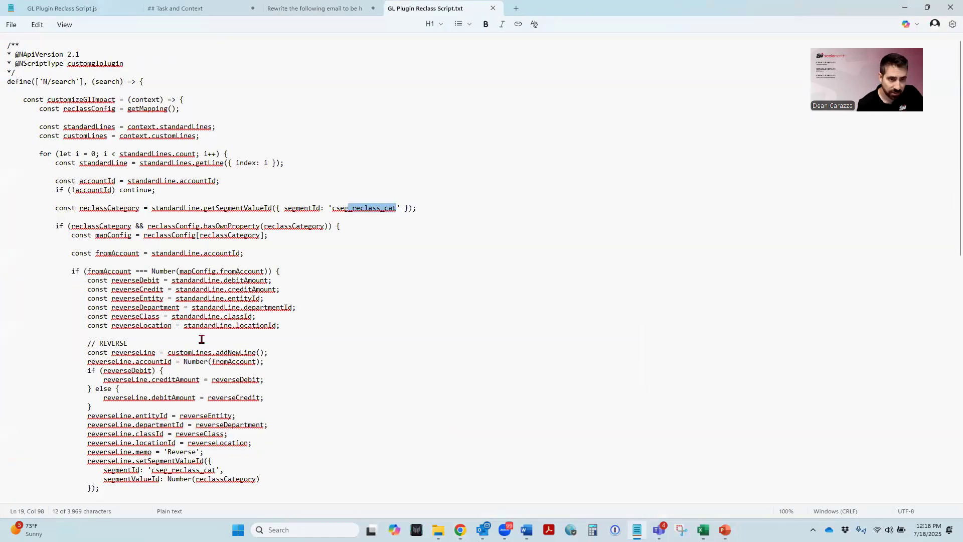
scroll(201, 340, down, 18)
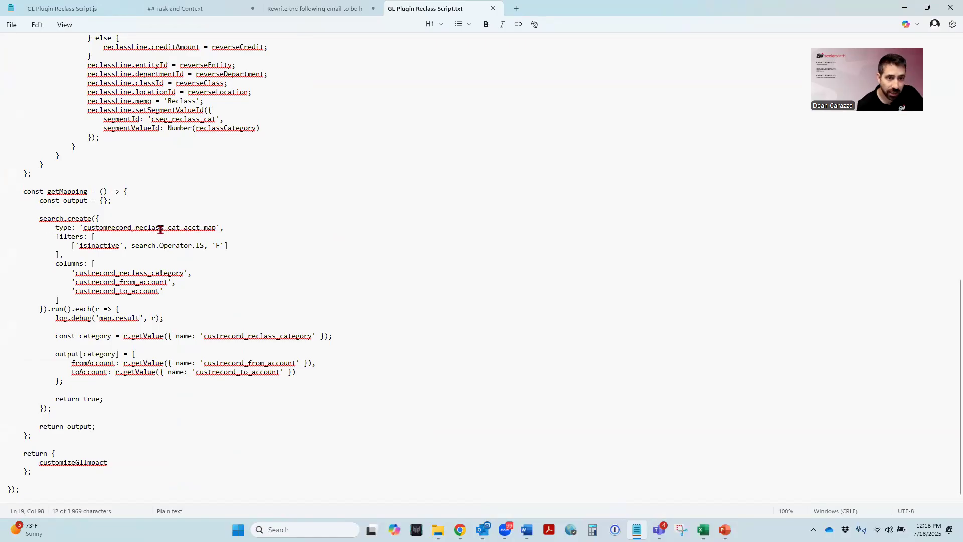
drag(216, 227, 132, 229)
key(ctrl+c)
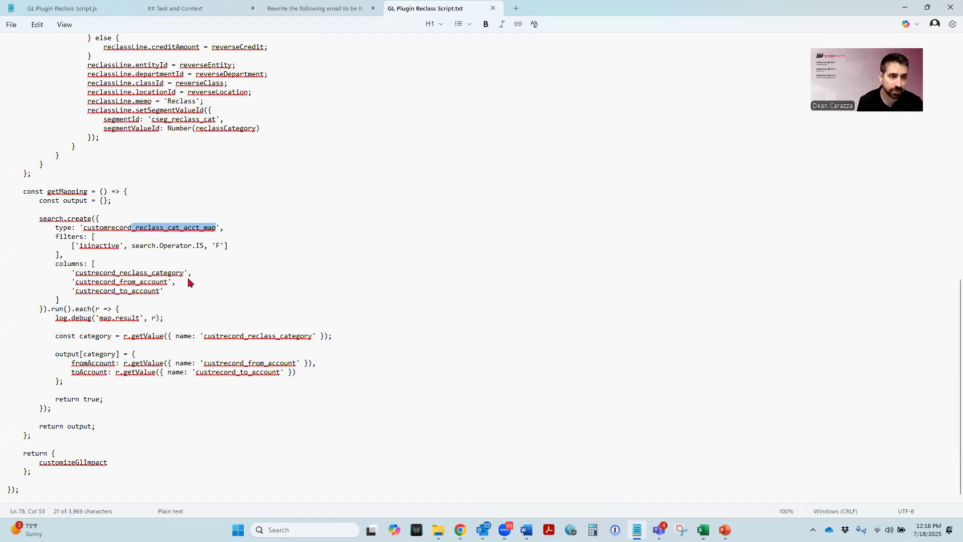
key(alt+Tab)
click(27, 199)
key(ctrl+v)
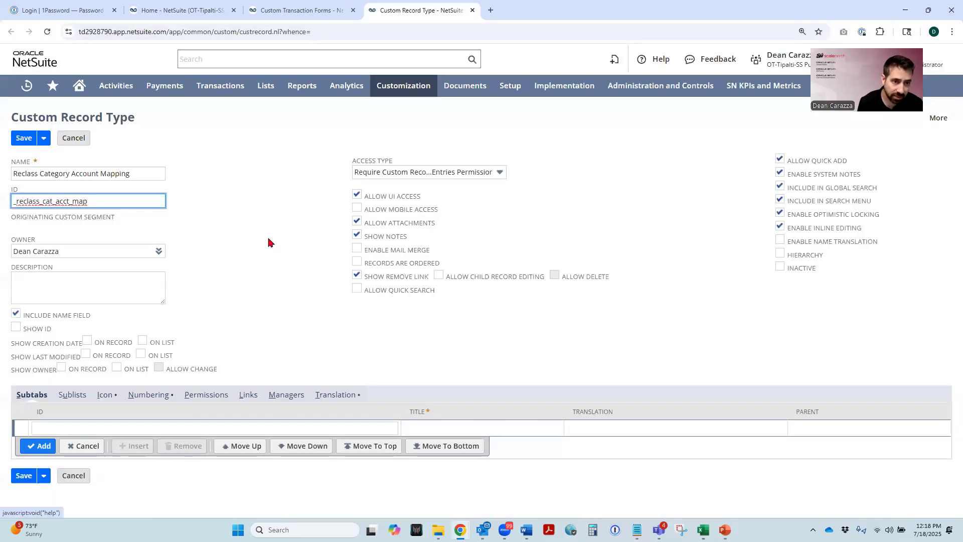
click(267, 231)
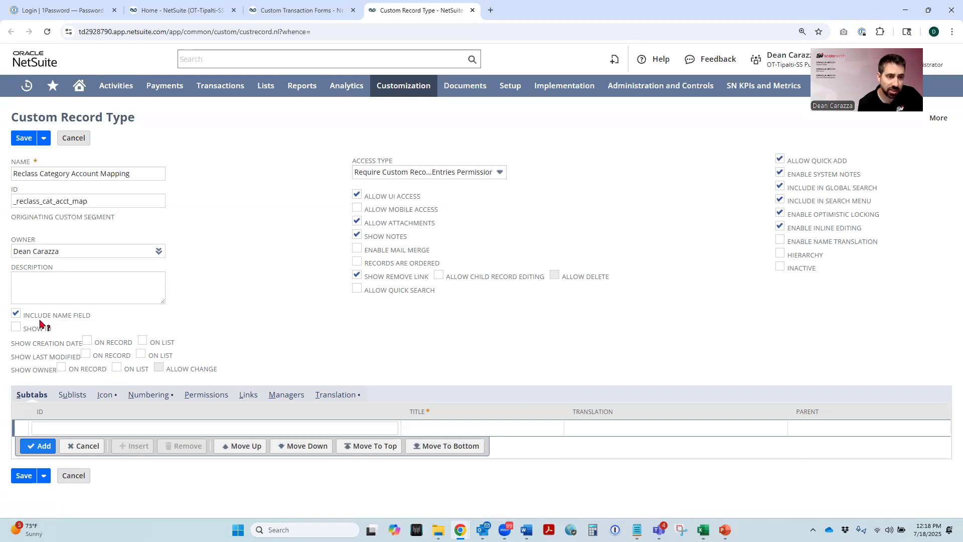
- Exclude the name field from the Reclass Category Account Mapping record type and save it
click(15, 315)
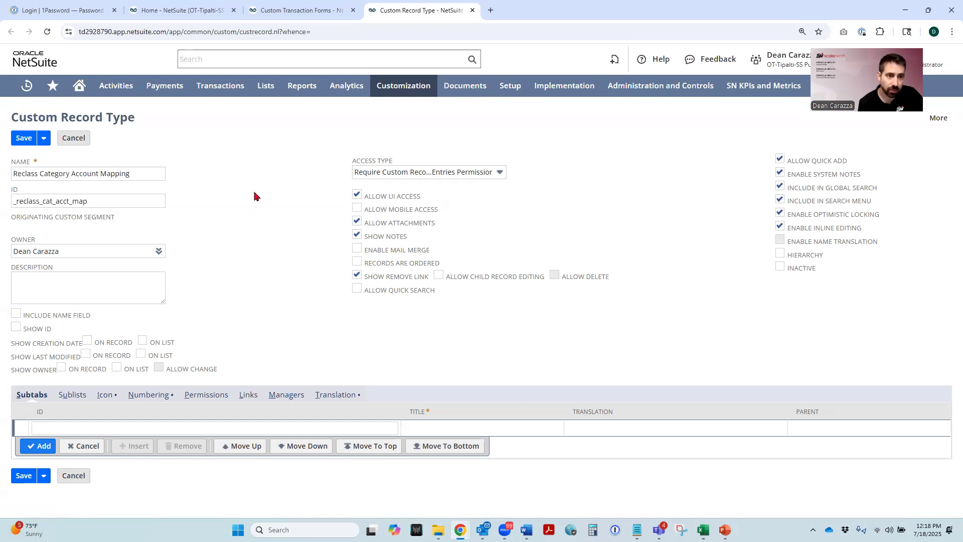
click(23, 139)
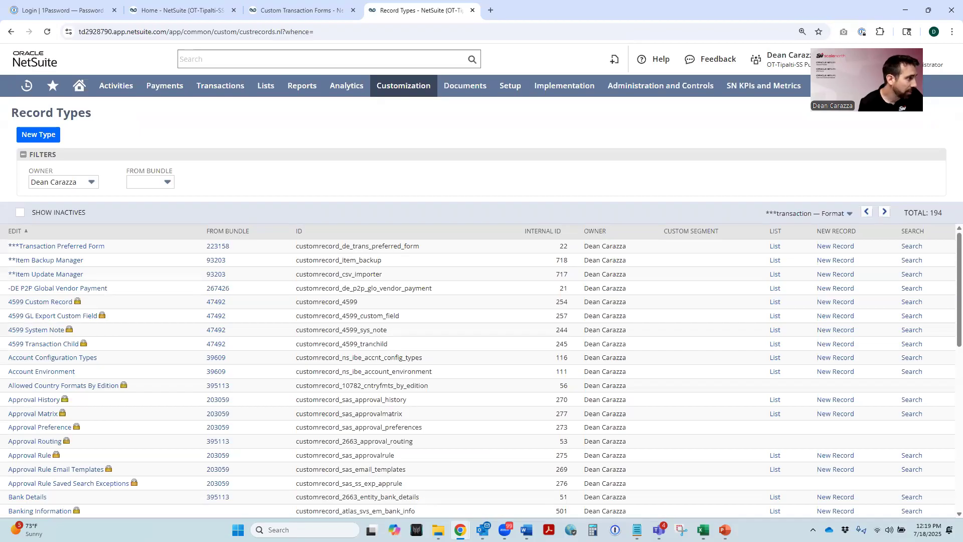
- Find the Reclass Category Account Mapping record type in the Record Types list and open it for editing
click(826, 215)
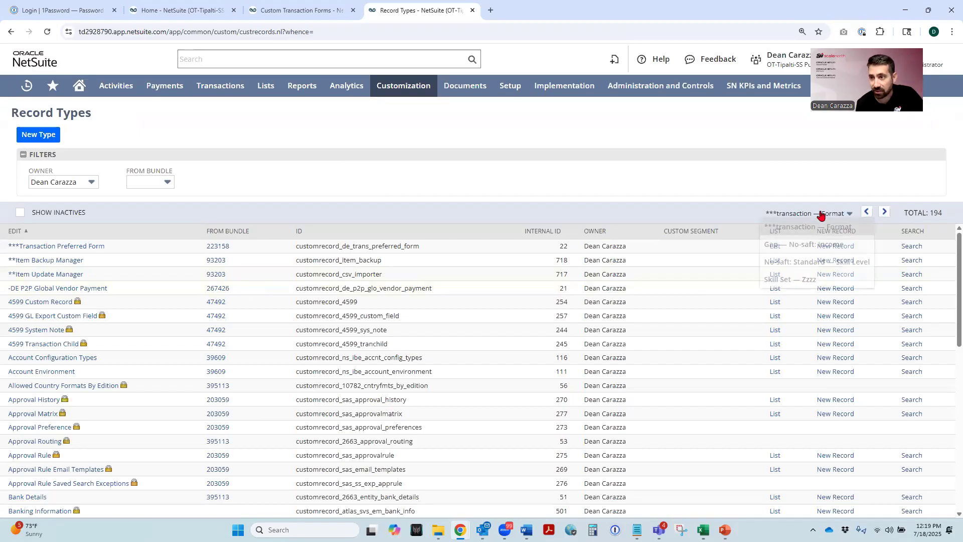
click(819, 263)
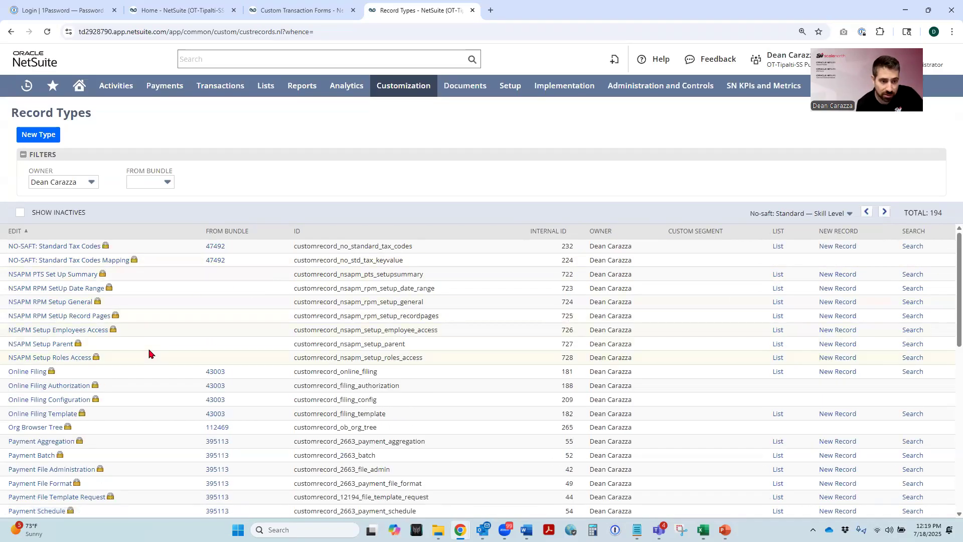
scroll(80, 322, down, 5)
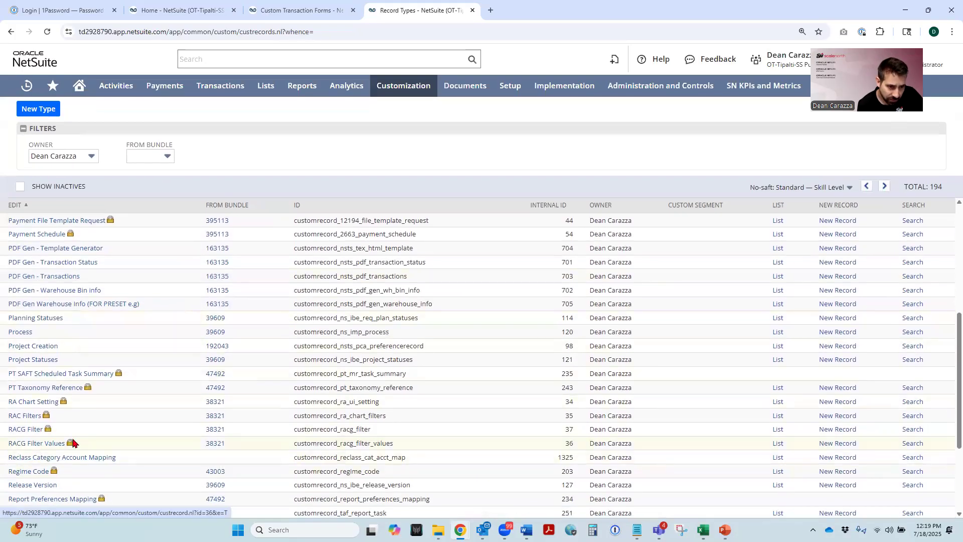
scroll(45, 404, down, 1)
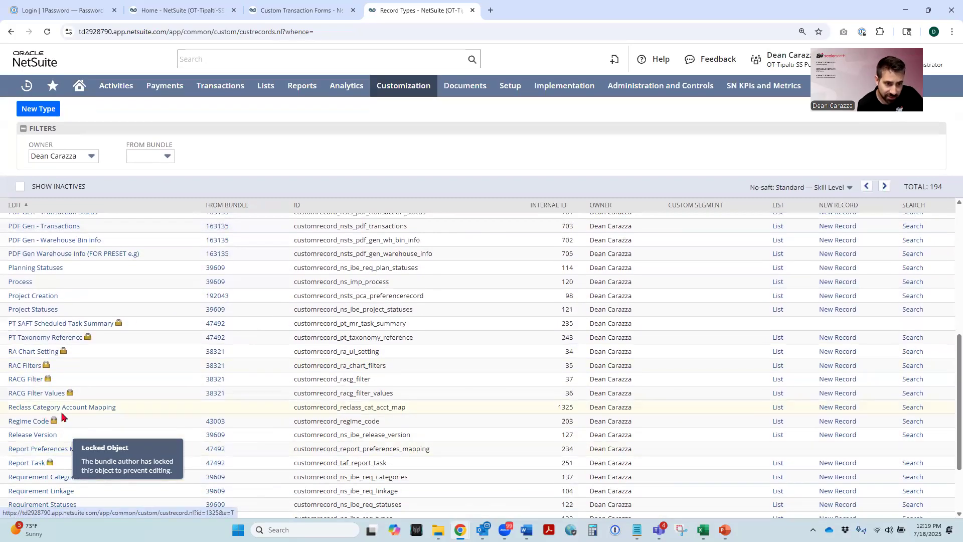
click(92, 411)
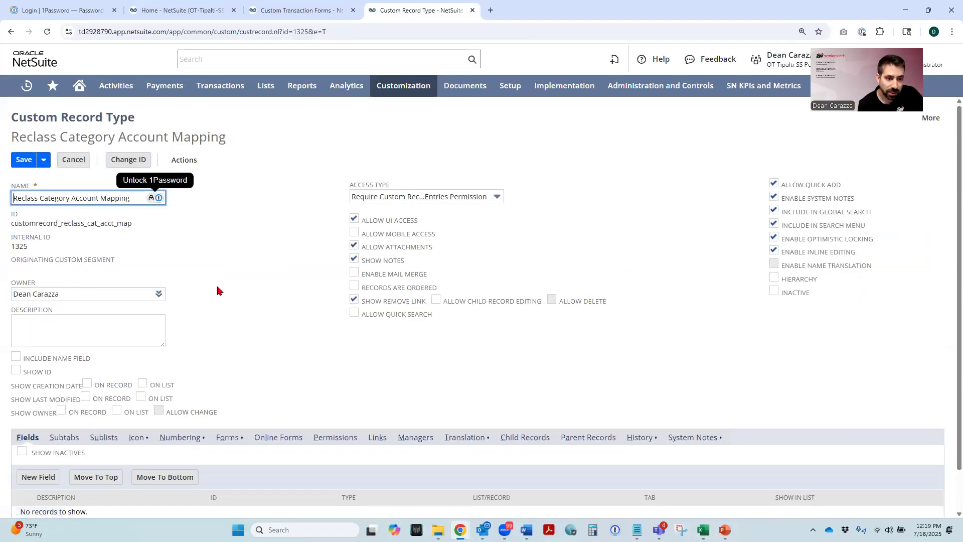
- Start a new field on the Reclass Category Account Mapping record type and label it Reclass Category
scroll(219, 289, down, 1)
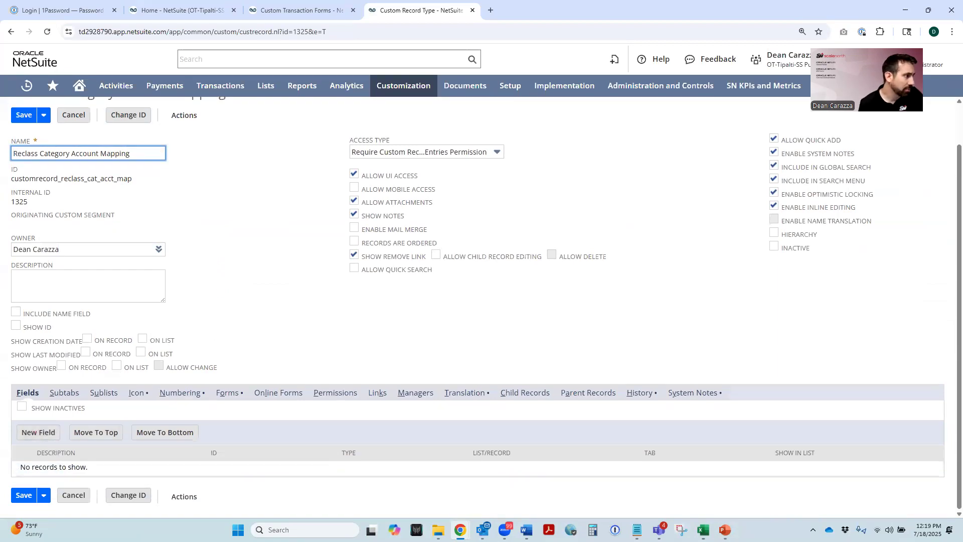
click(38, 434)
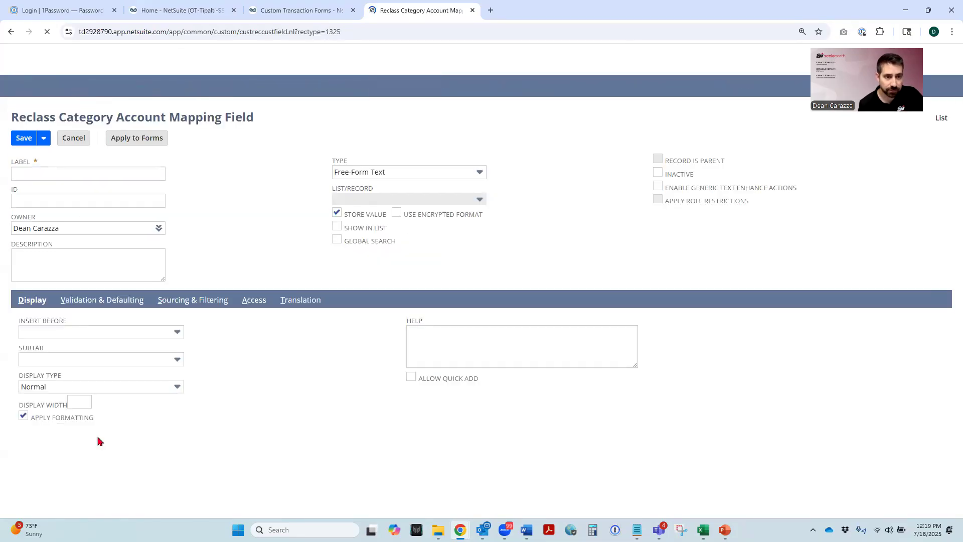
click(30, 174)
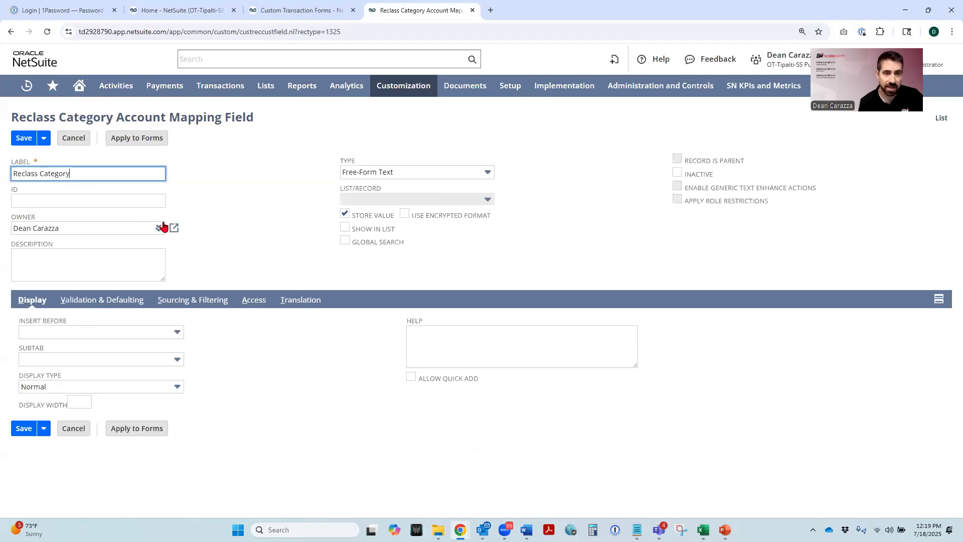
click(220, 182)
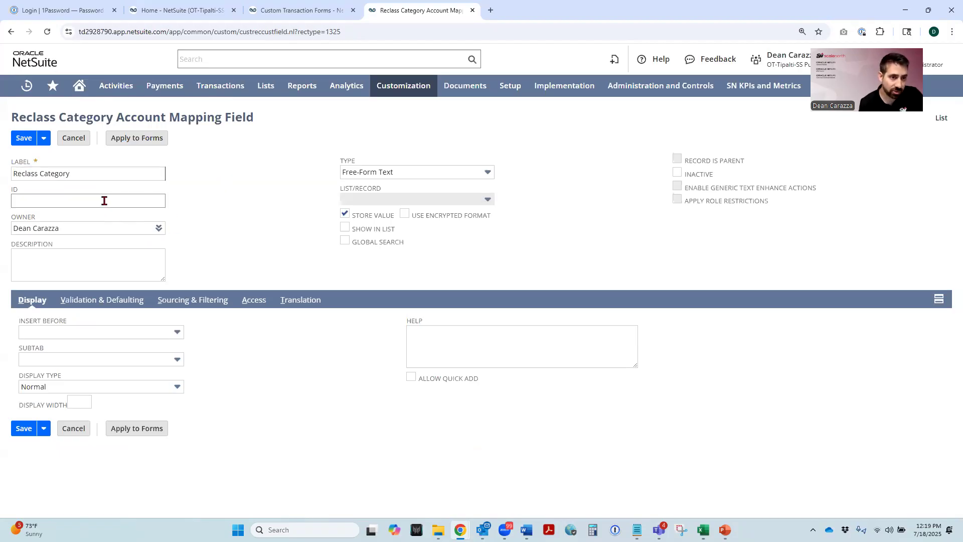
- Copy _reclass_category from the category lookup in the Notepad script and paste it as the new field's ID in Chrome
click(637, 530)
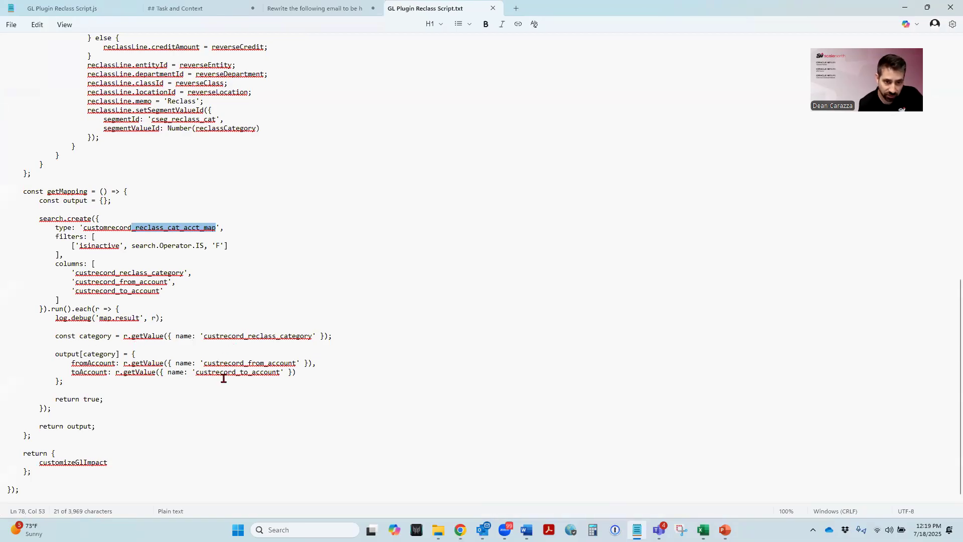
drag(313, 336, 246, 340)
key(ctrl+c)
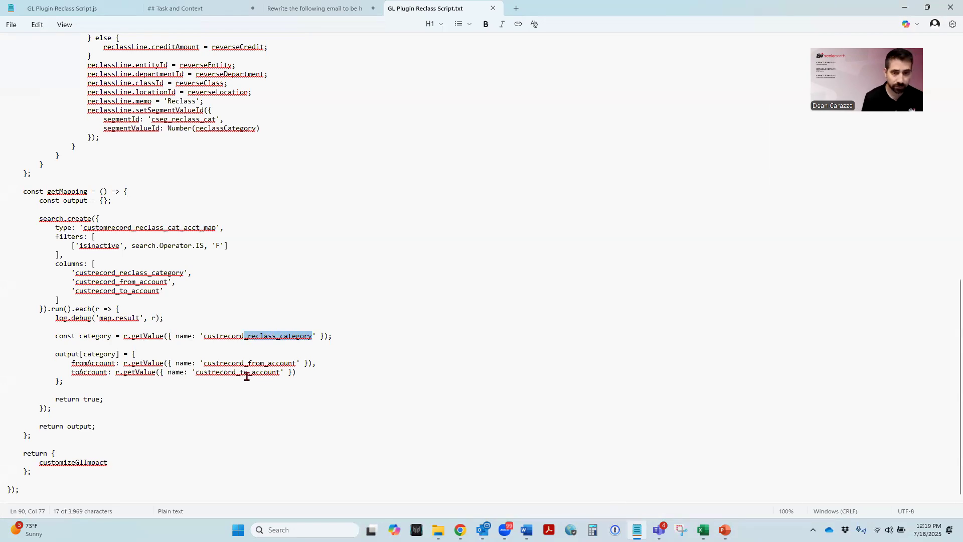
mouse_move(460, 530)
click(423, 483)
click(80, 201)
key(ctrl+v)
click(252, 216)
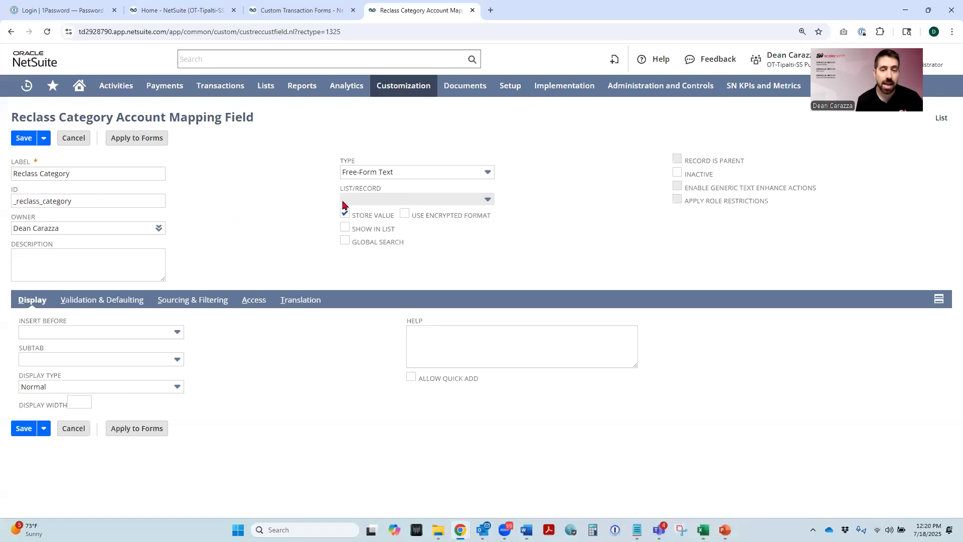
- Set the Reclass Category field's type to List/Record with Reclass Category as its source list, and save the field
click(368, 175)
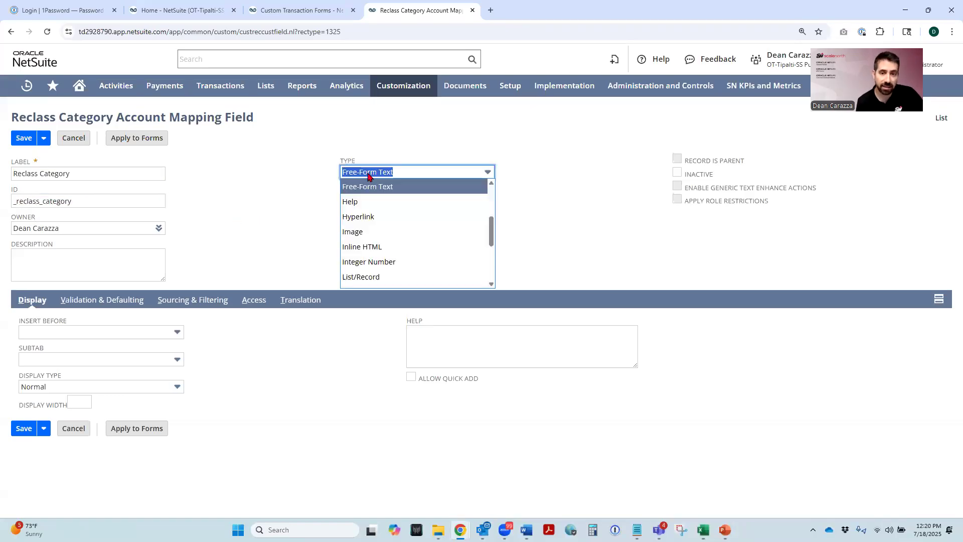
click(371, 279)
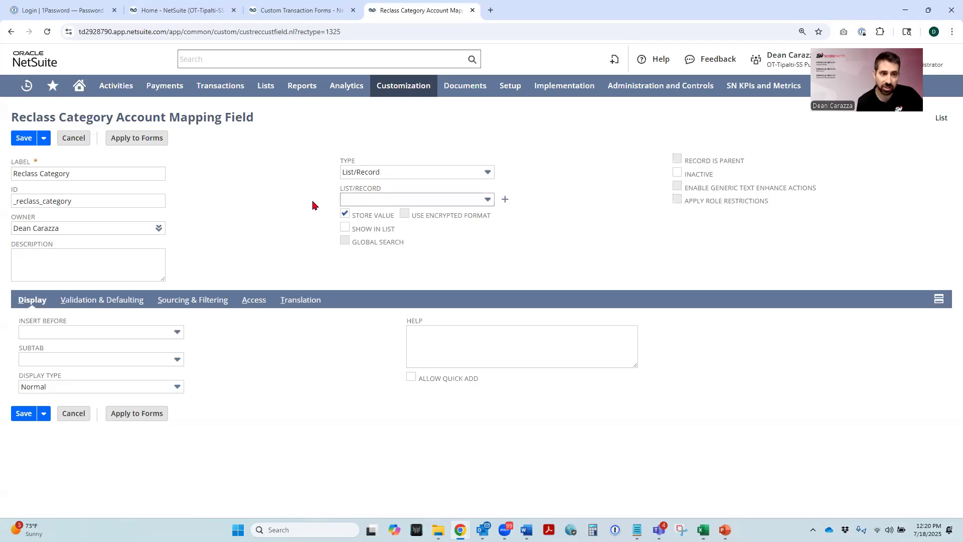
click(361, 200)
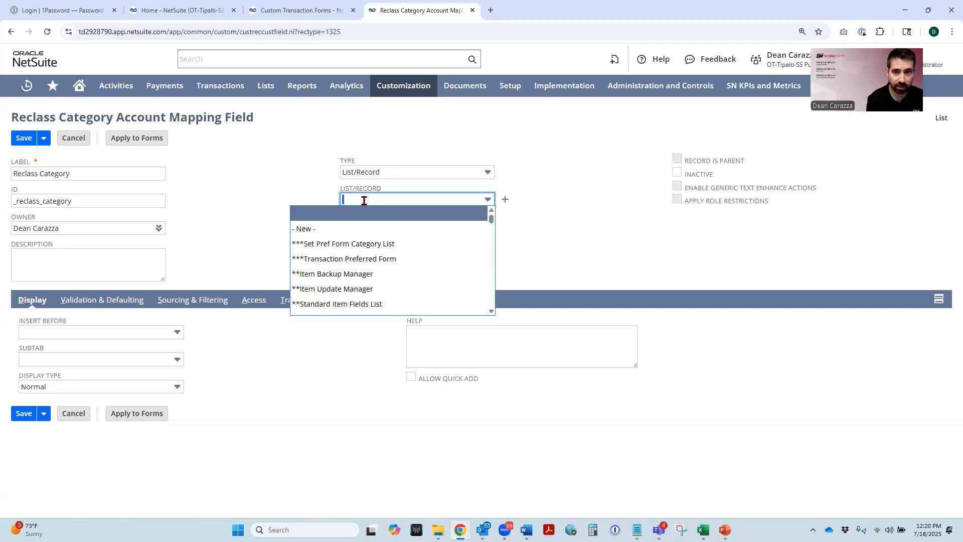
text(Reclass Category)
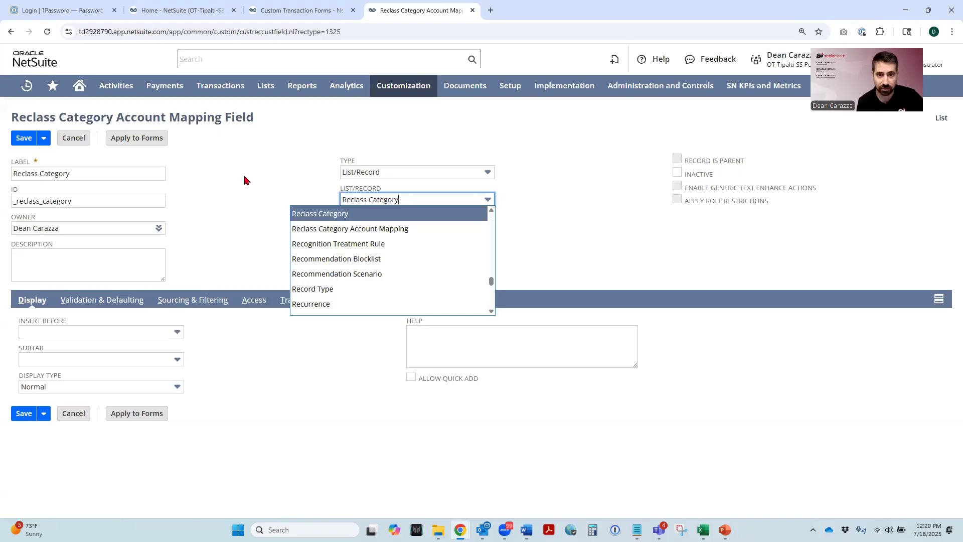
click(332, 215)
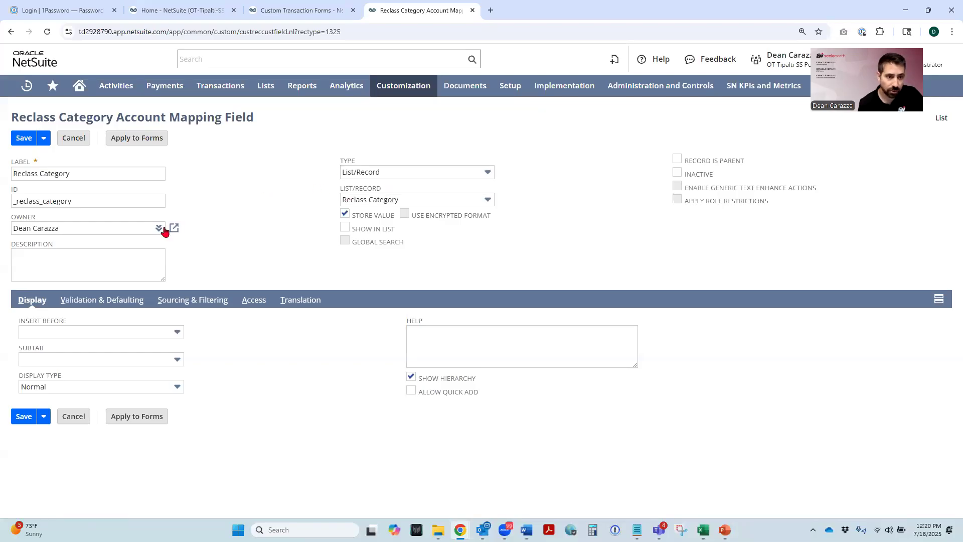
click(23, 140)
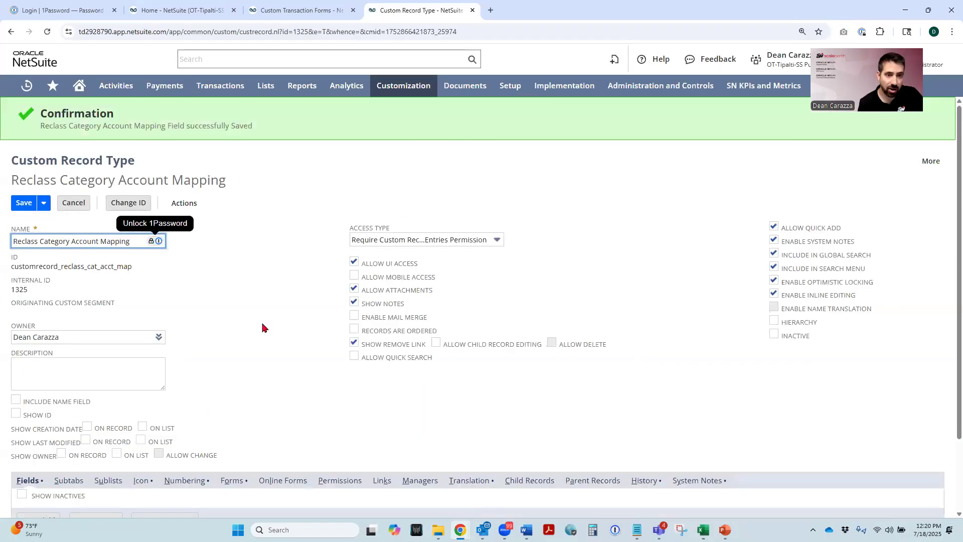
- Start another new field on the Reclass Category Account Mapping record type and label it From Account
scroll(249, 286, down, 2)
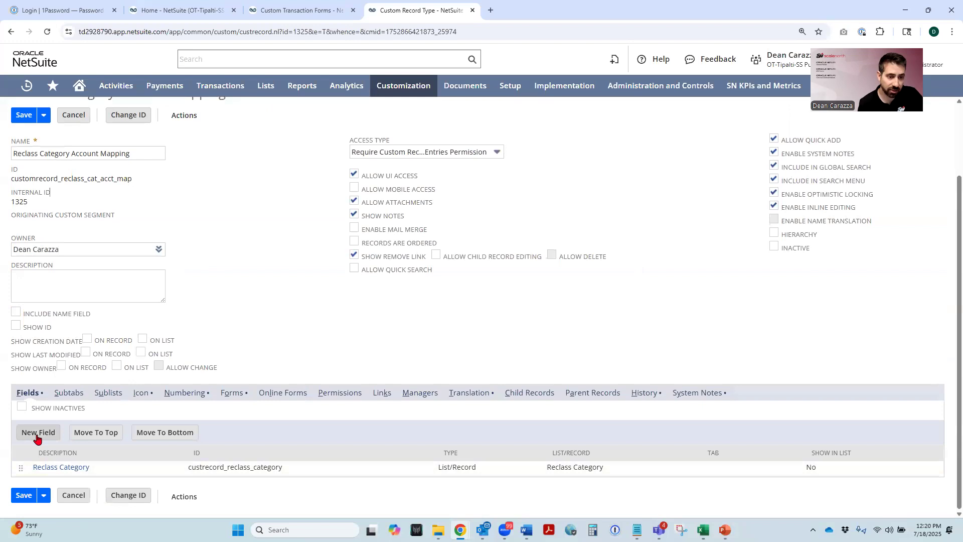
click(37, 436)
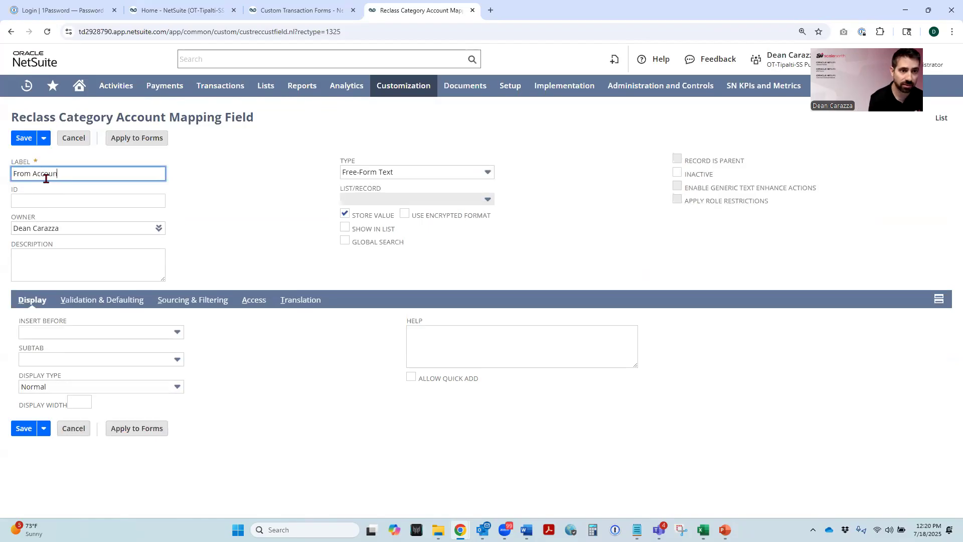
click(235, 207)
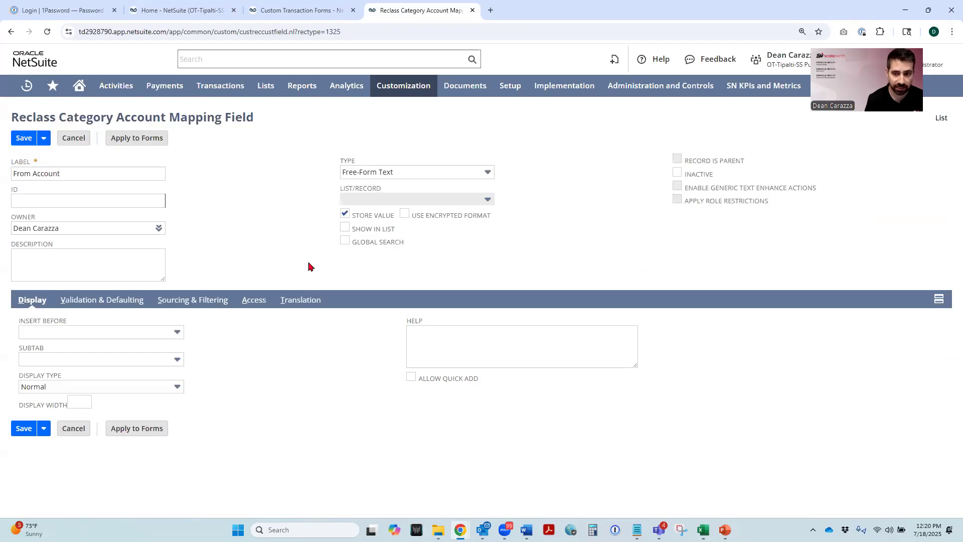
- Copy _from_account from the fromAccount line in the Notepad script and paste it as the From Account field's ID in Chrome
click(637, 530)
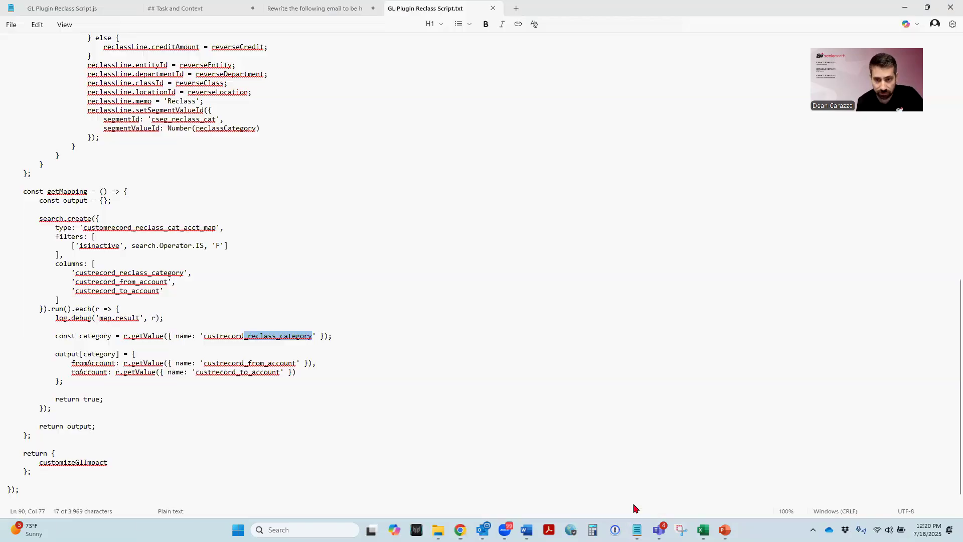
drag(296, 364, 244, 364)
key(ctrl+c)
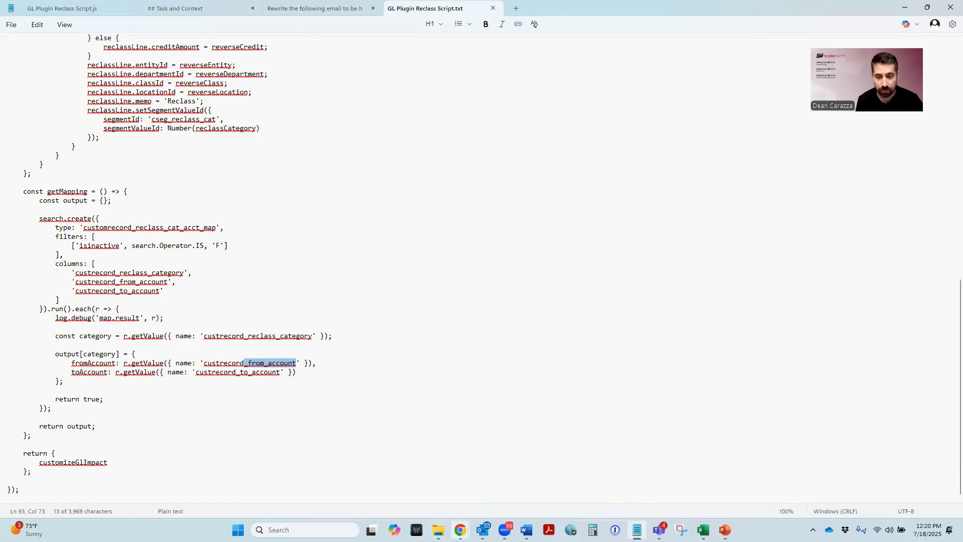
click(460, 530)
click(429, 509)
click(33, 203)
key(ctrl+v)
click(240, 227)
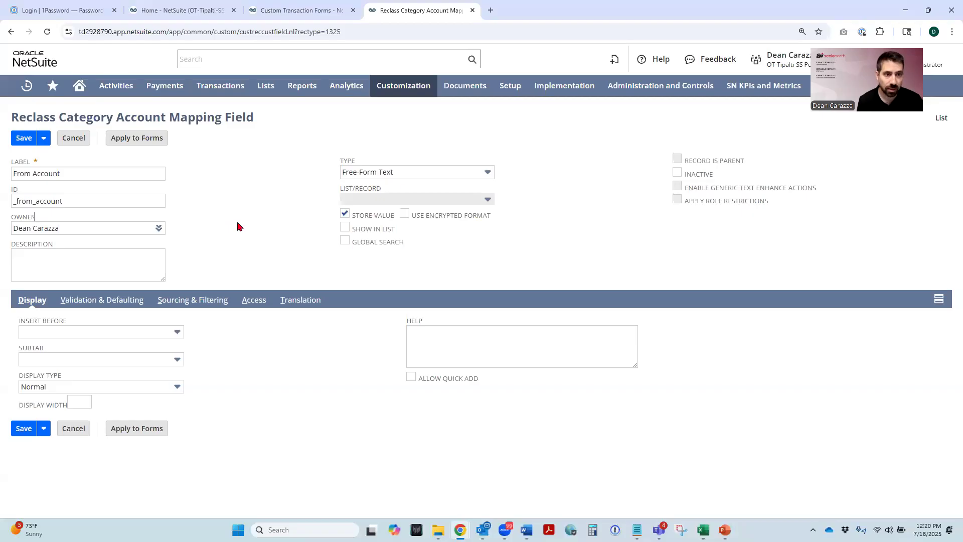
- Set the From Account field's type to List/Record with Account as its source list, and save the field
click(378, 172)
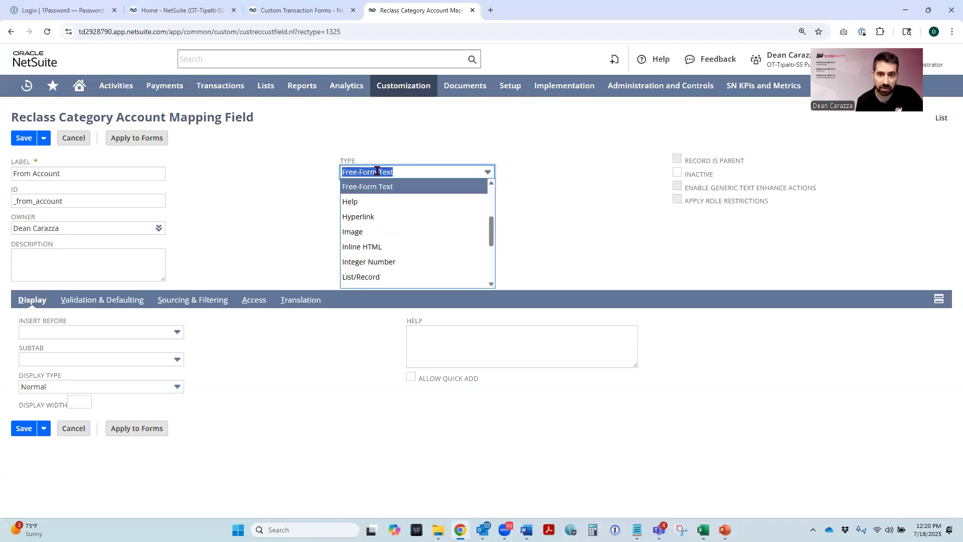
click(372, 277)
click(353, 201)
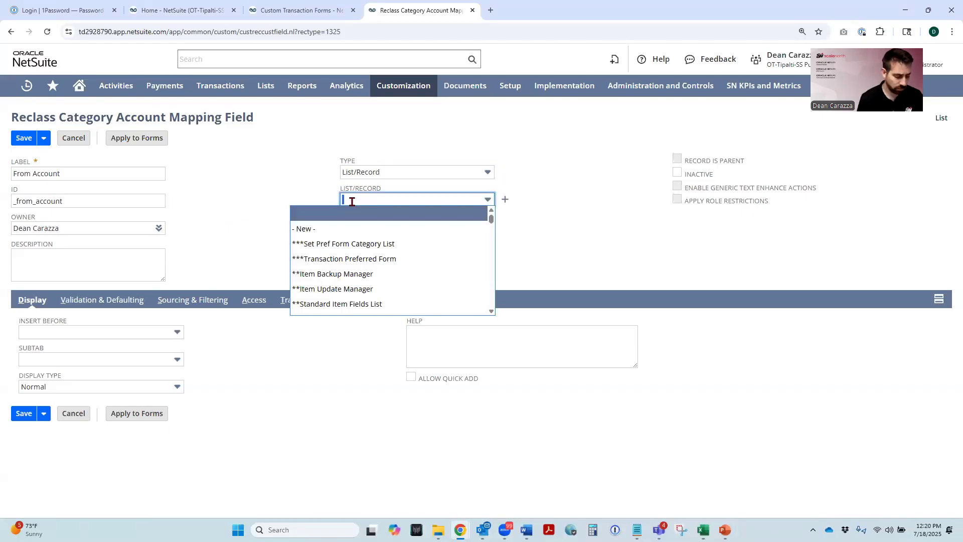
text(Account)
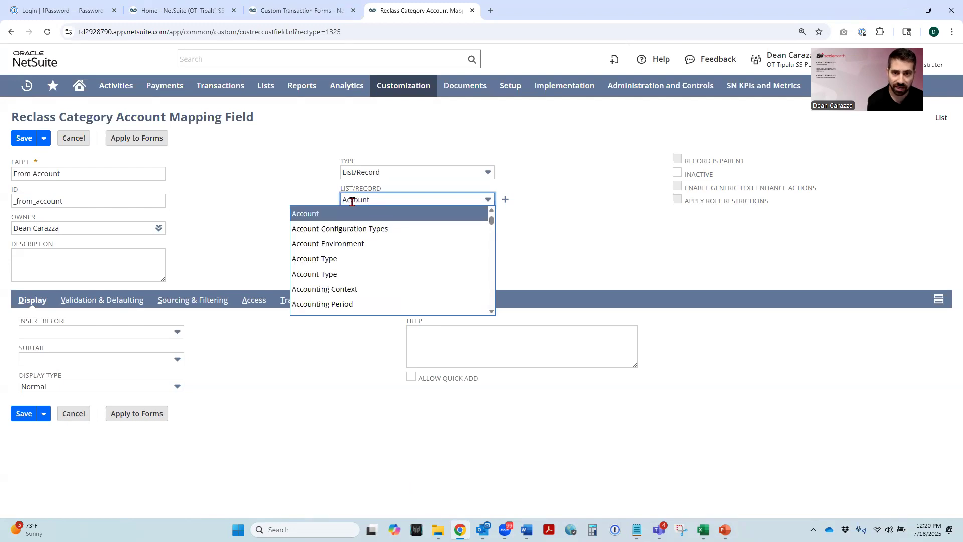
key(Tab)
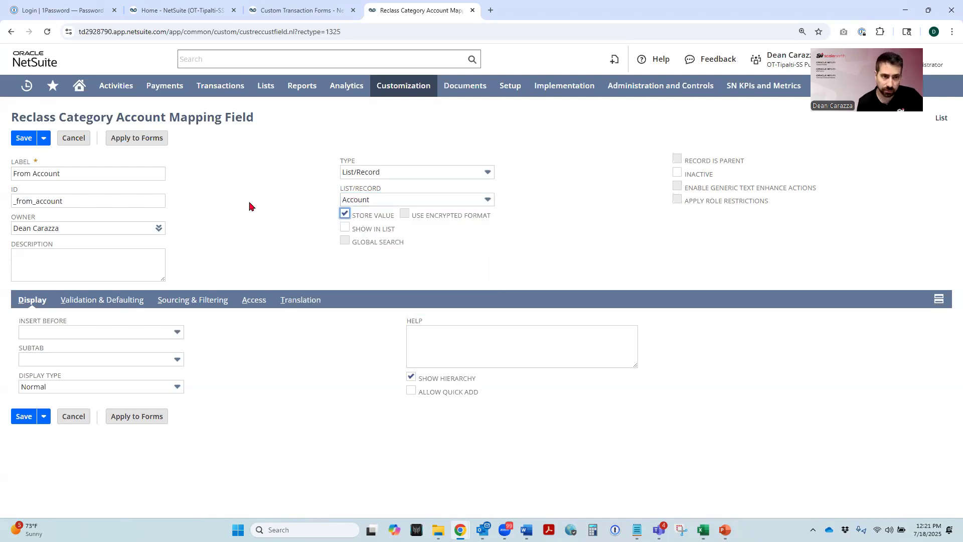
click(252, 197)
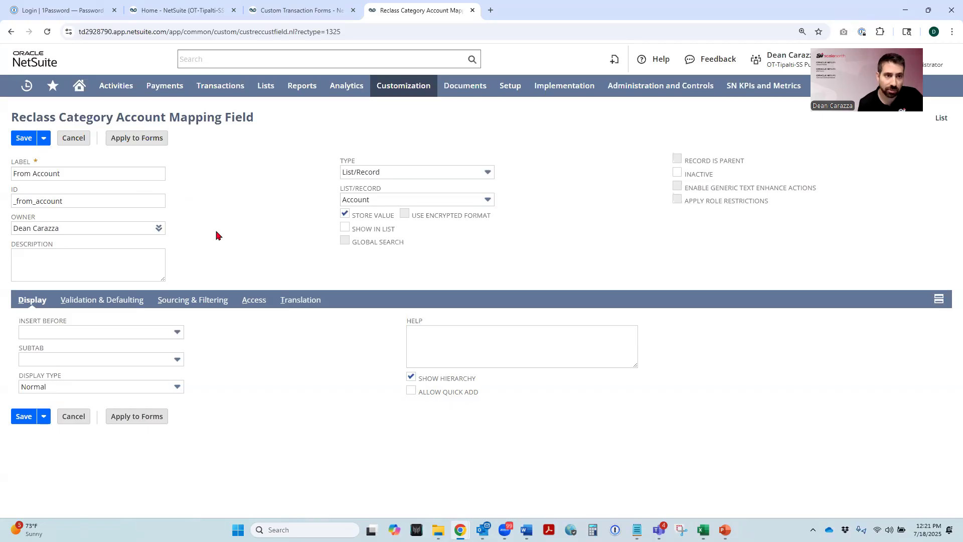
click(23, 138)
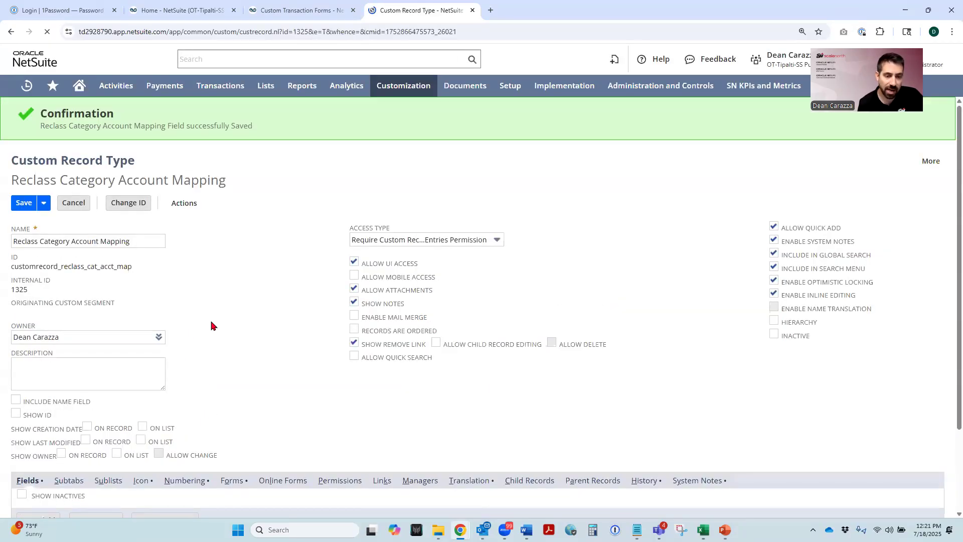
- Start a third new field on the Reclass Category Account Mapping record type and label it To Account
scroll(211, 321, down, 3)
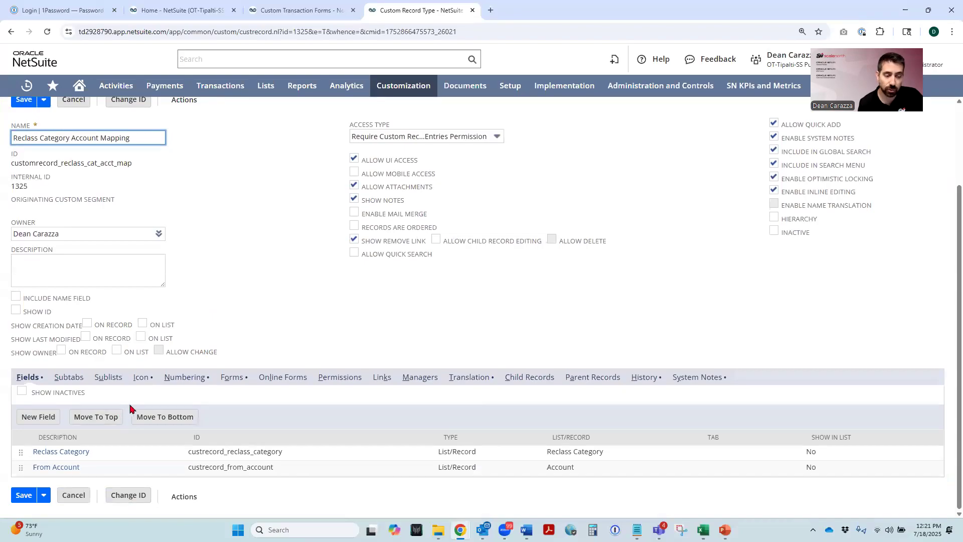
click(51, 423)
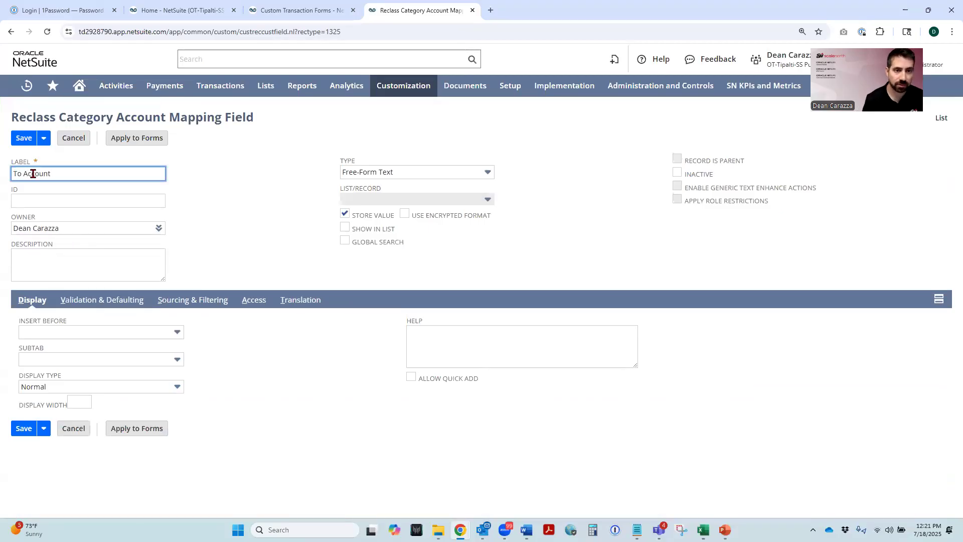
click(219, 189)
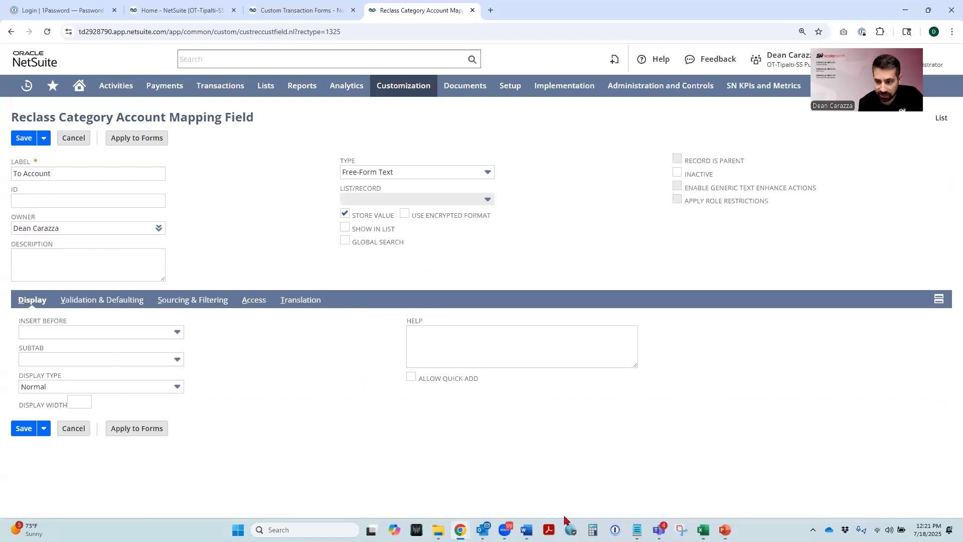
- Copy _to_account from the toAccount line in the Notepad script and paste it as the To Account field's ID in Chrome
click(636, 530)
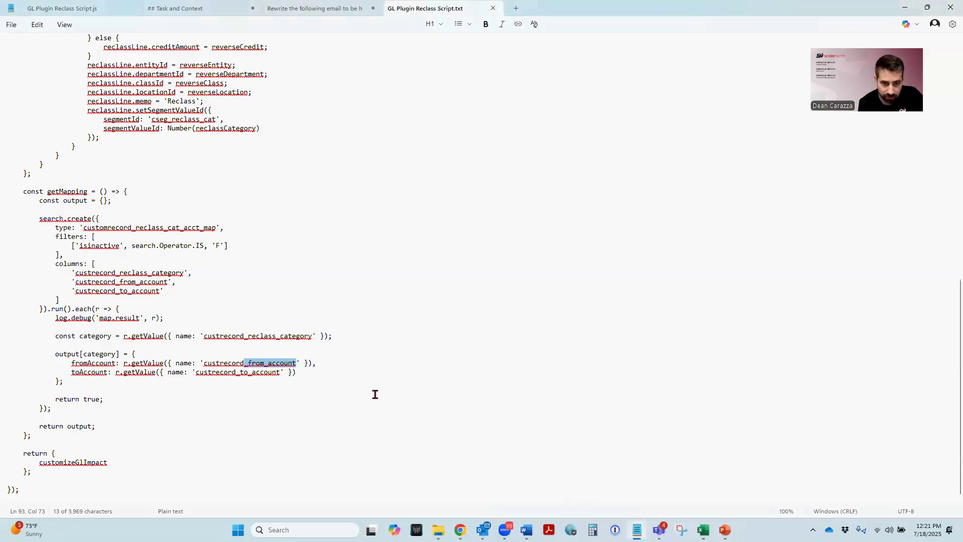
drag(283, 372, 236, 372)
key(ctrl+c)
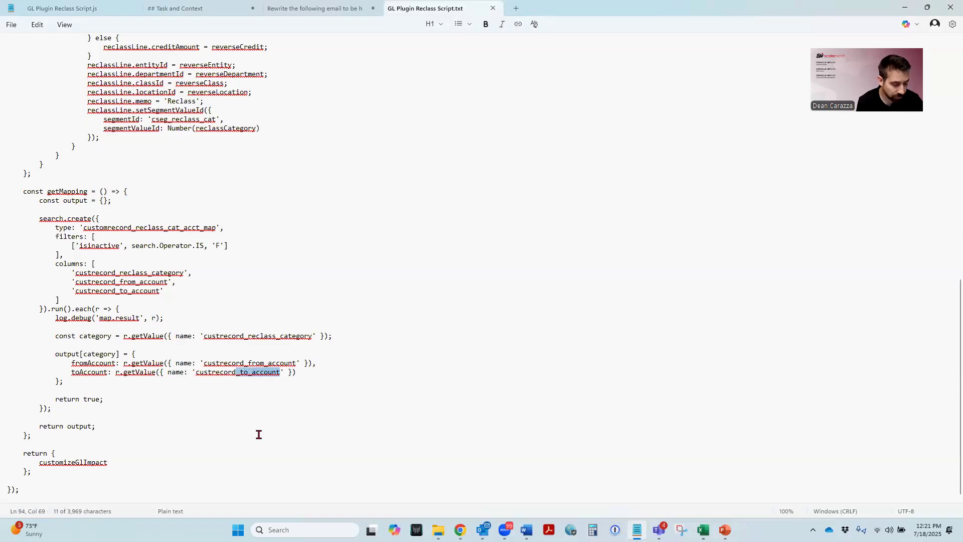
mouse_move(460, 530)
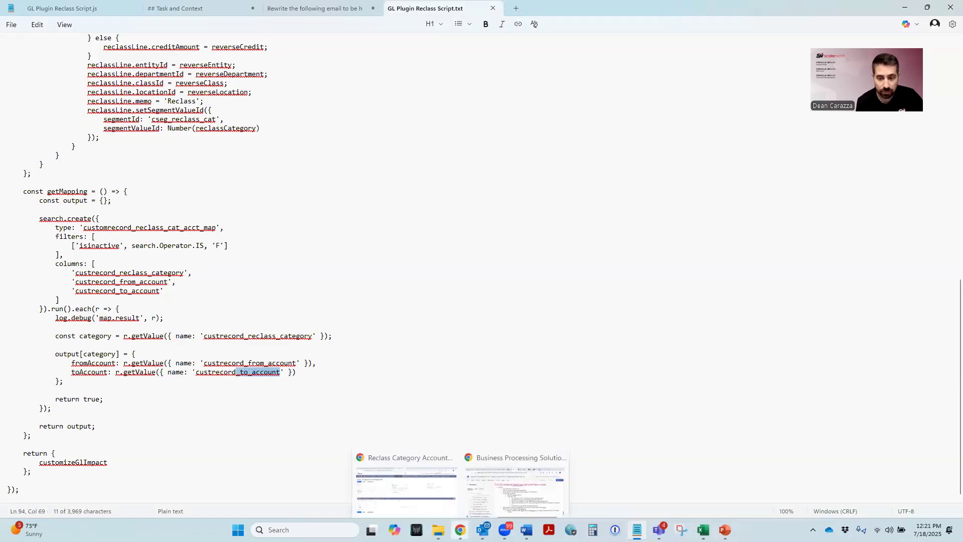
click(406, 484)
click(37, 200)
key(ctrl+v)
click(261, 208)
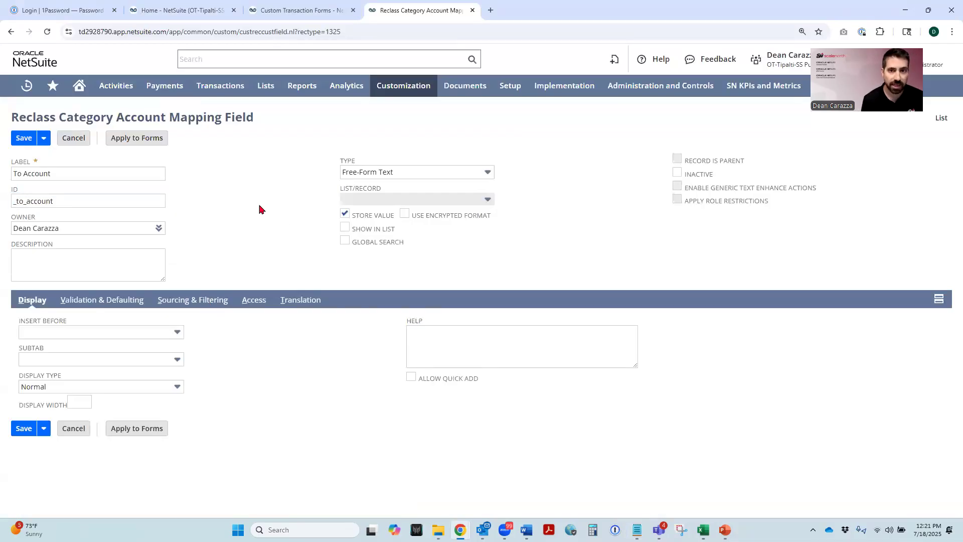
- Set the To Account field's type to List/Record with Account as its source list, and save the field
click(358, 172)
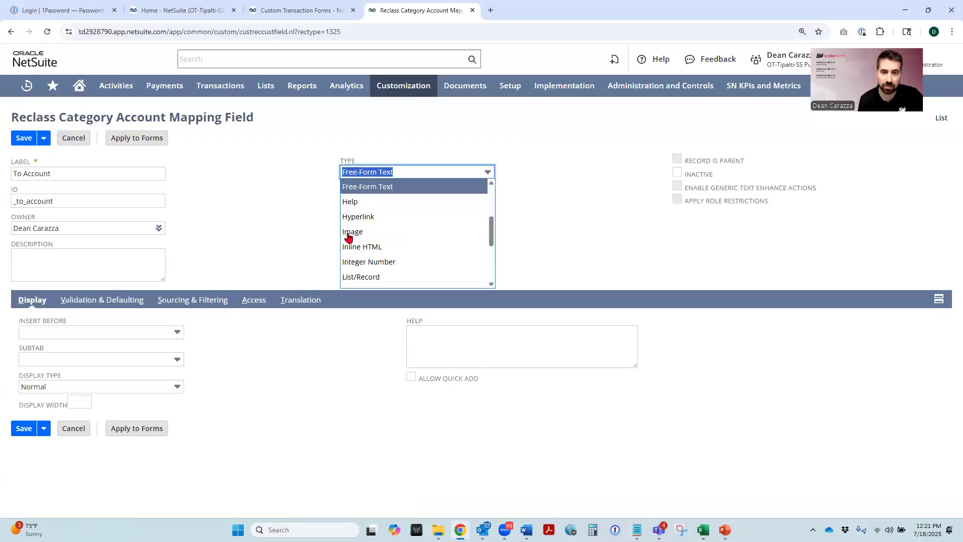
click(351, 277)
click(361, 200)
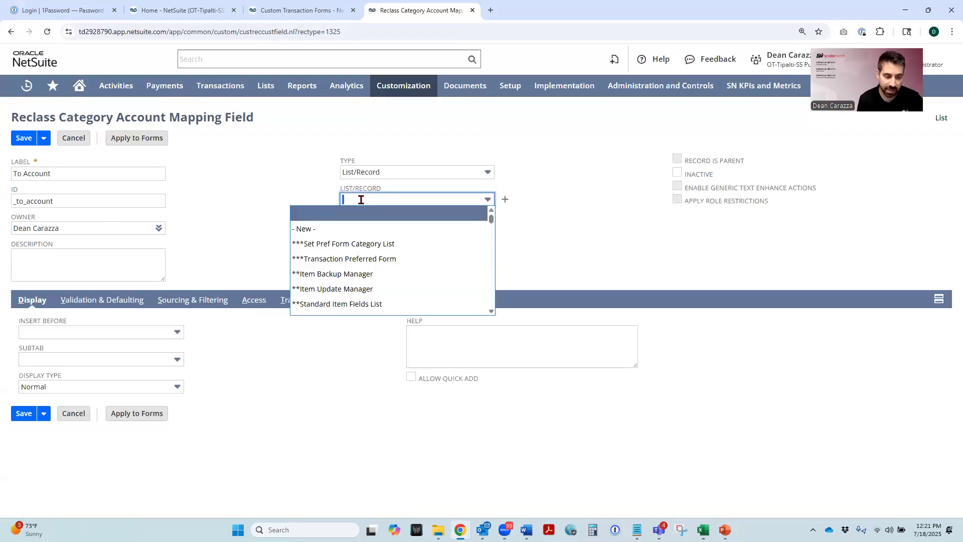
text(account)
key(Return)
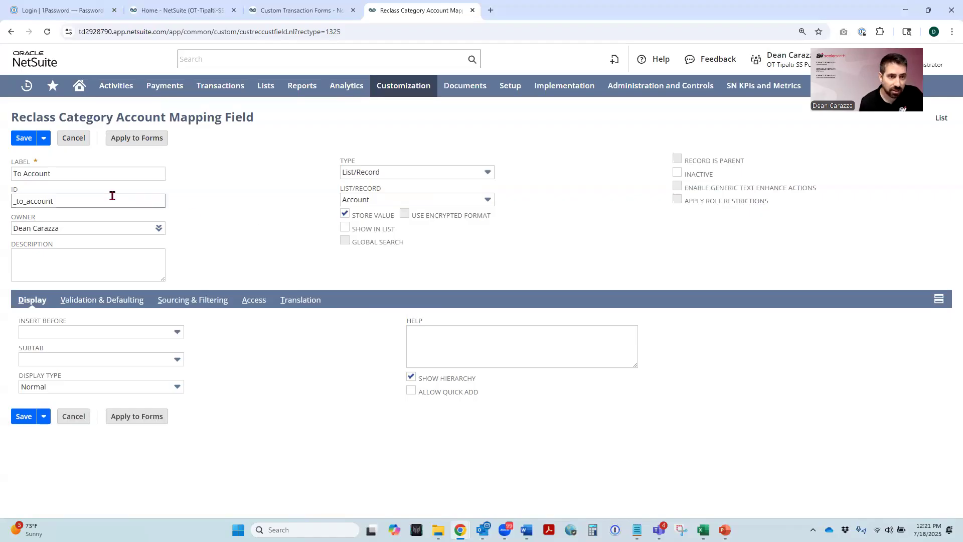
click(23, 140)
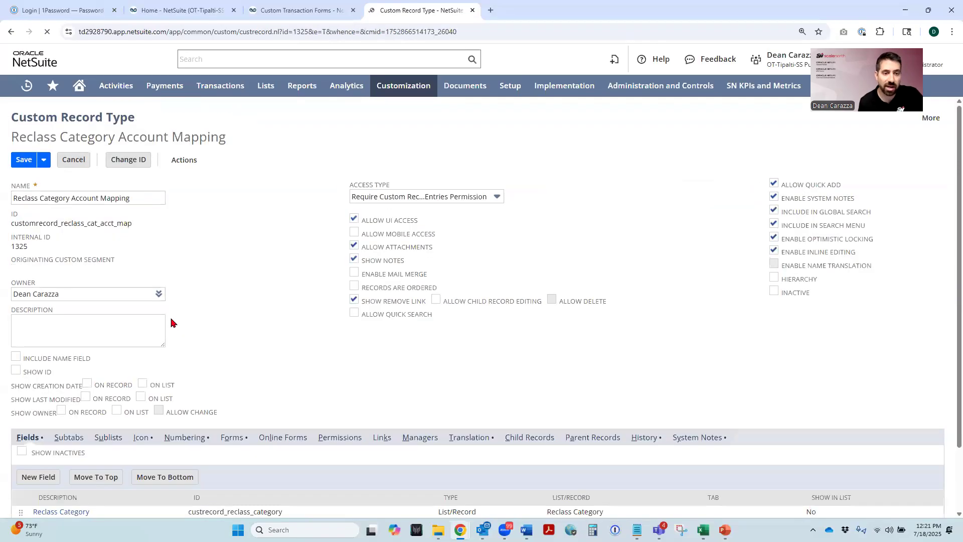
- From the record type's list of records, start a new Reclass Category Account Mapping with category $0 Sales Price Reclass from COGS>Marketing
scroll(253, 326, down, 3)
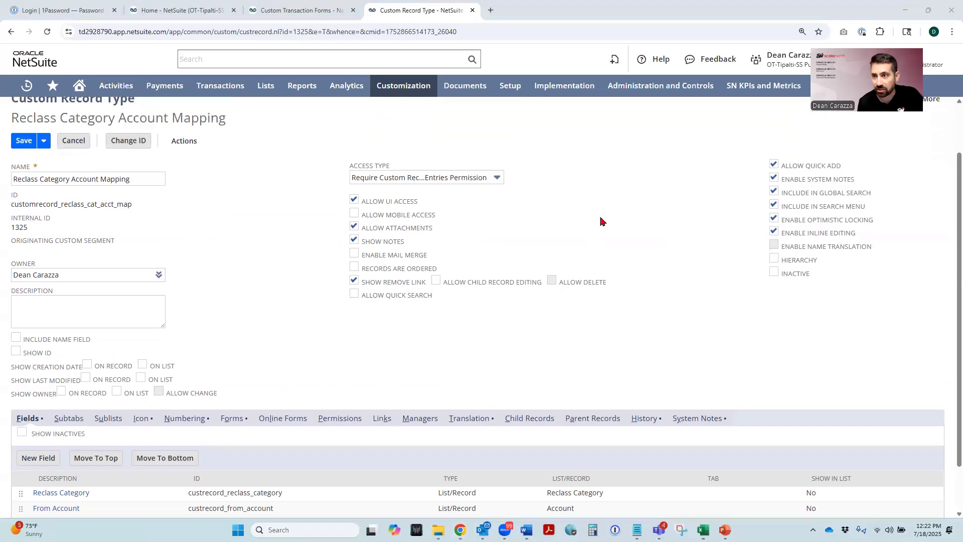
mouse_move(929, 159)
click(878, 198)
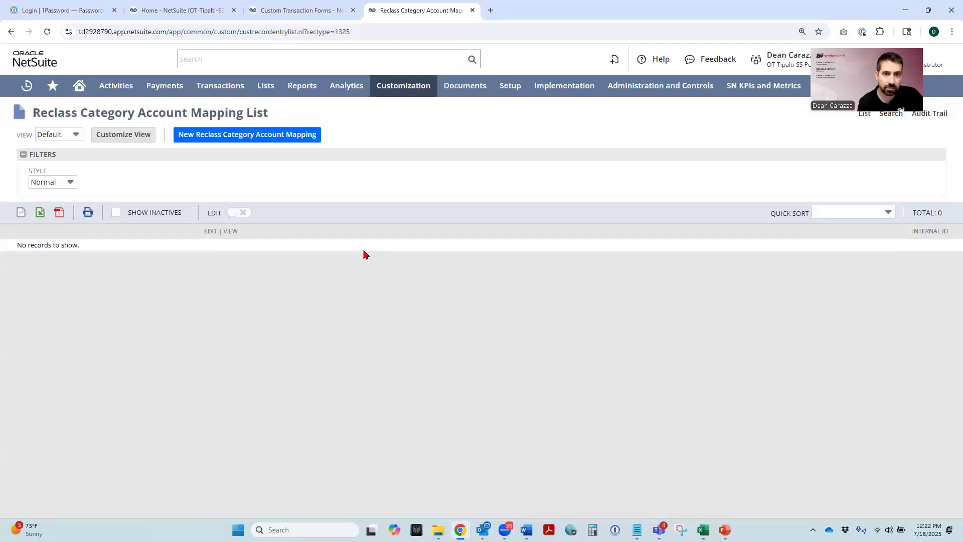
click(241, 135)
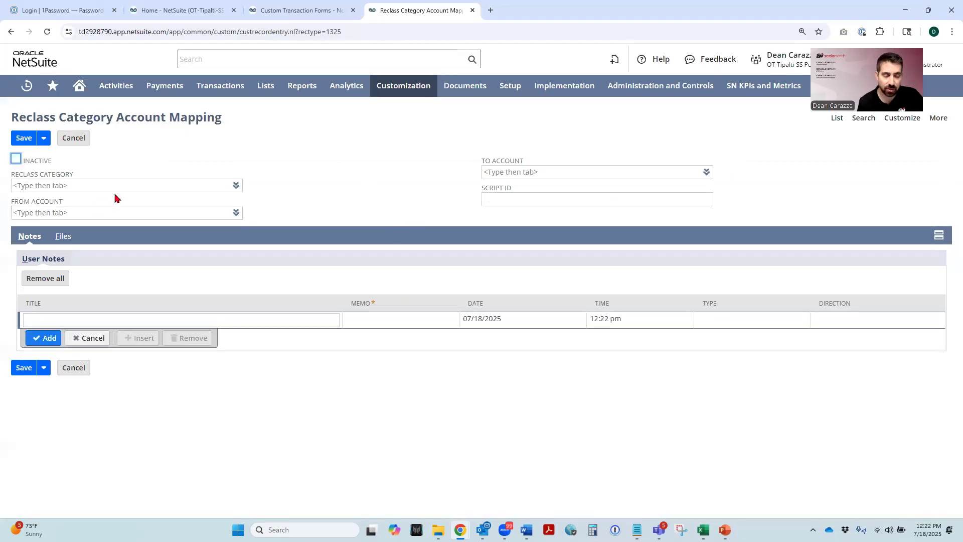
click(234, 187)
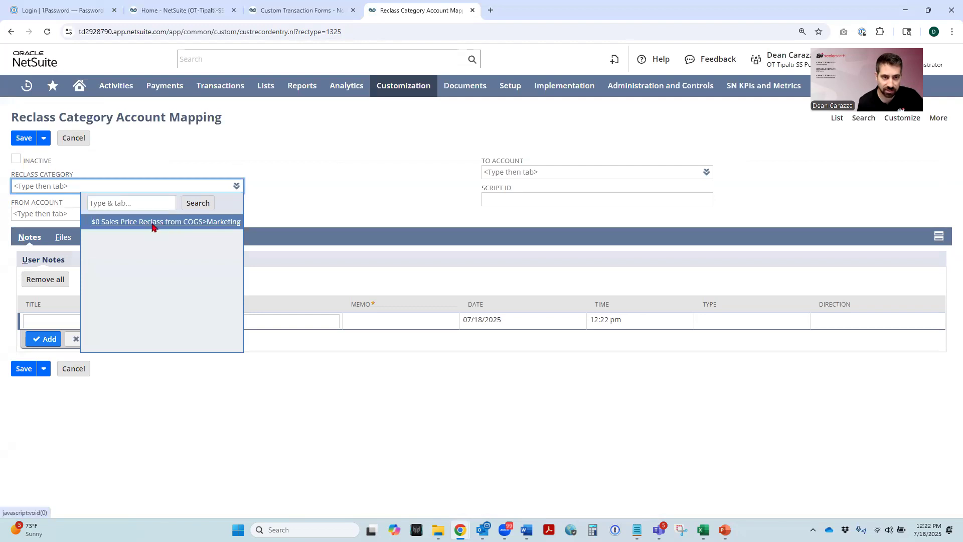
click(153, 224)
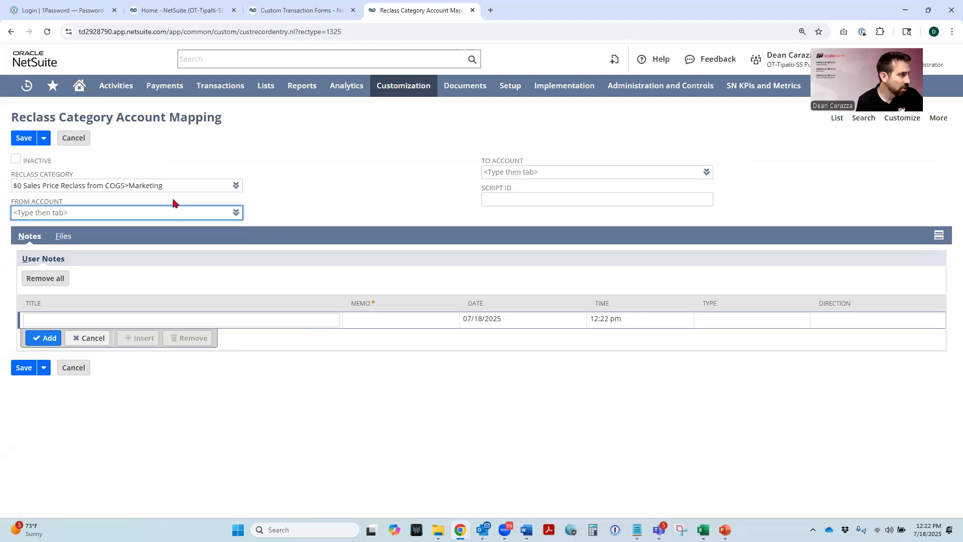
- Set From Account to 5310 Cost of Goods Sold : Purchases and To Account to 6750 Expenses : Marketing Expenses, and save the mapping record
text(%5)
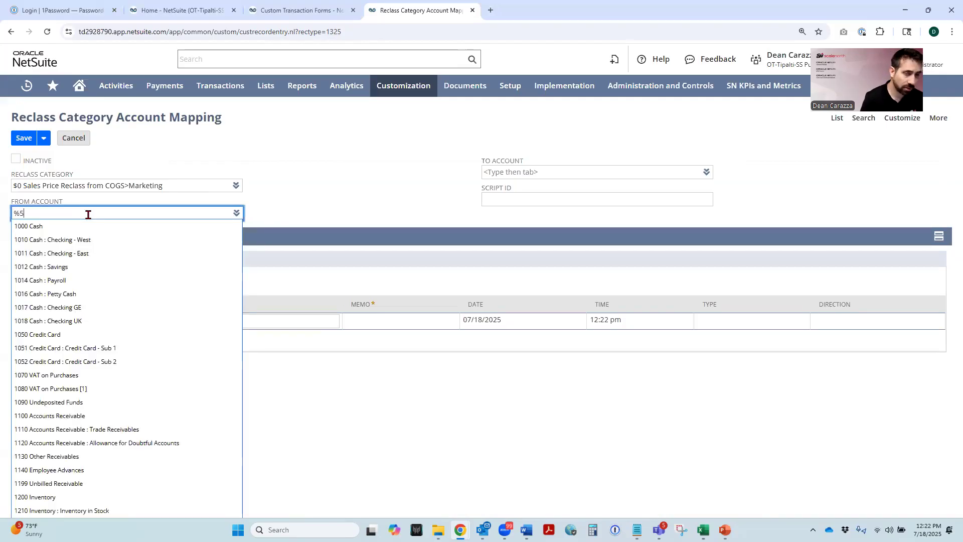
text(31)
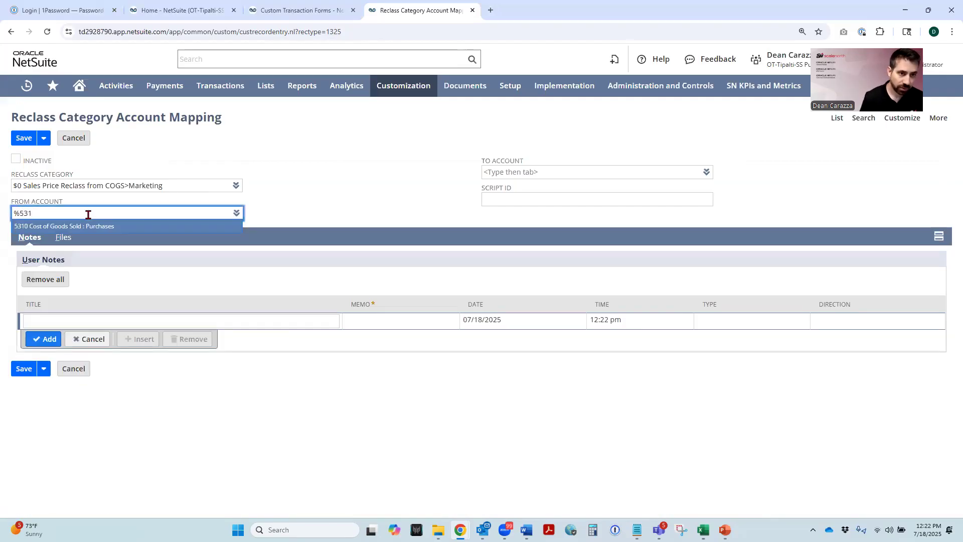
key(Return)
click(502, 172)
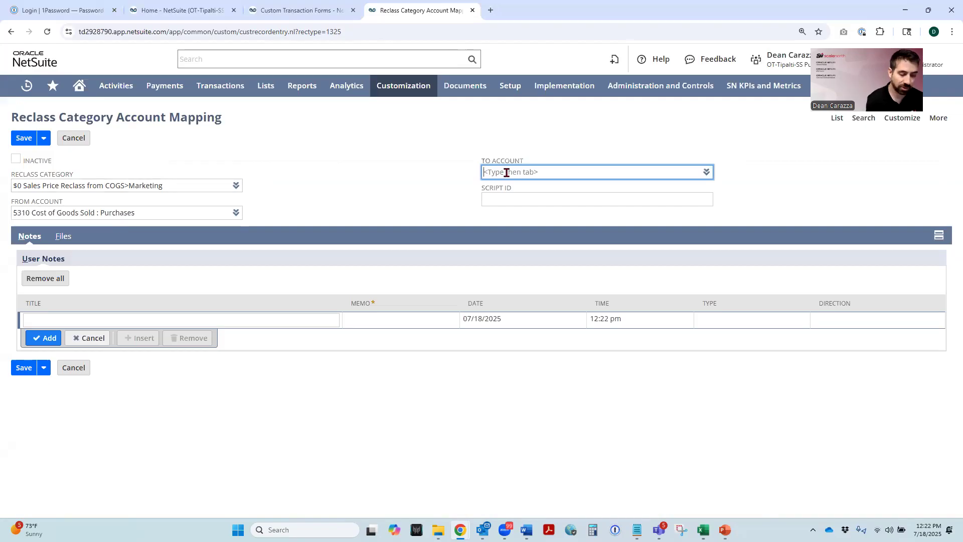
text(%6750)
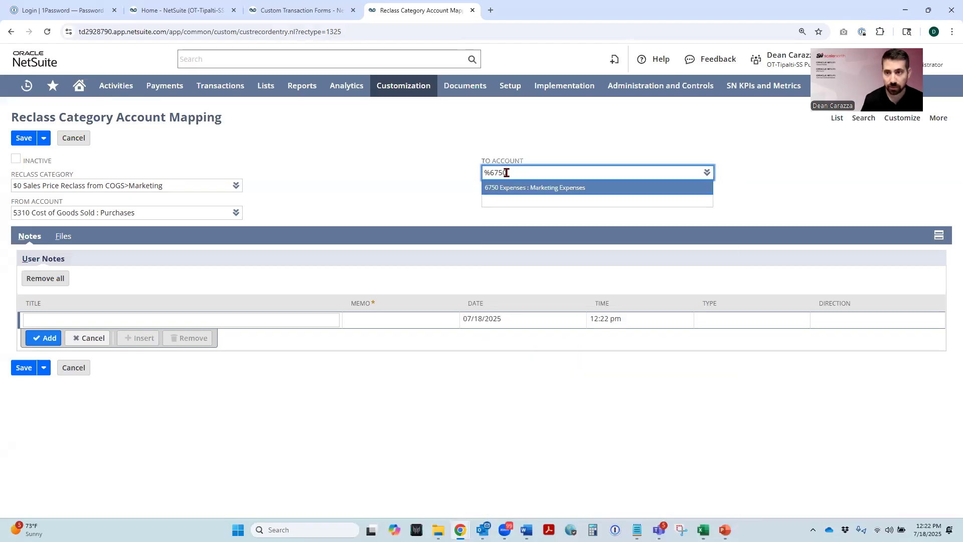
click(534, 189)
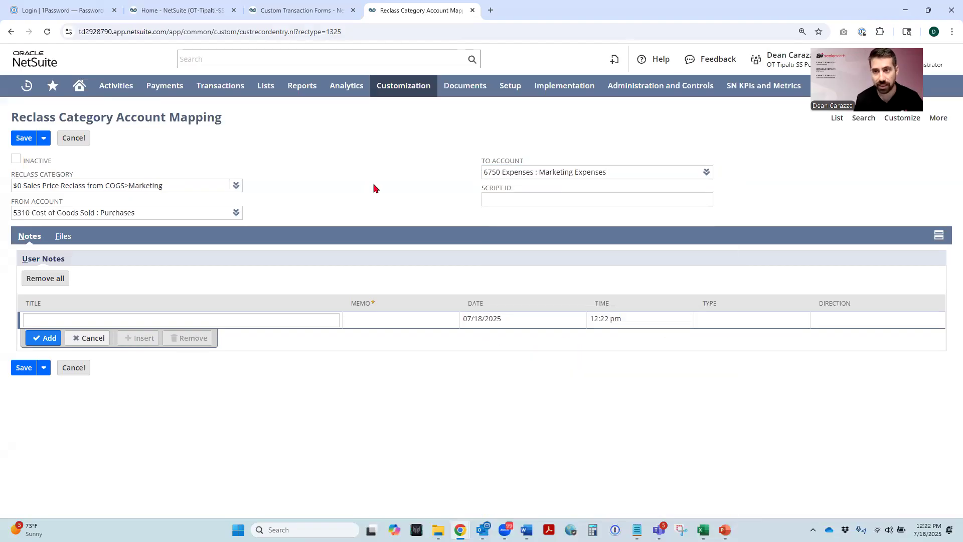
click(26, 139)
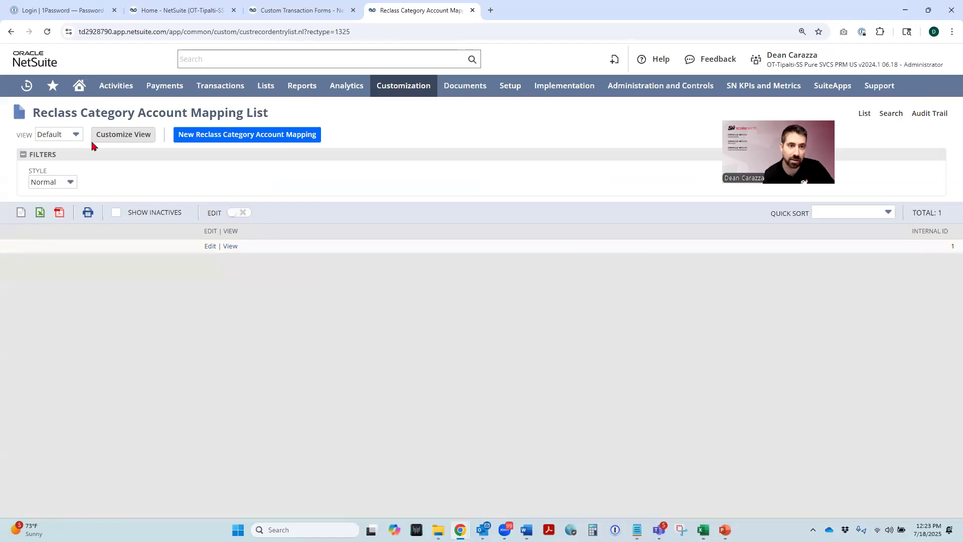
- Customize the mapping list's default view and add Reclass Category as a results column
click(120, 137)
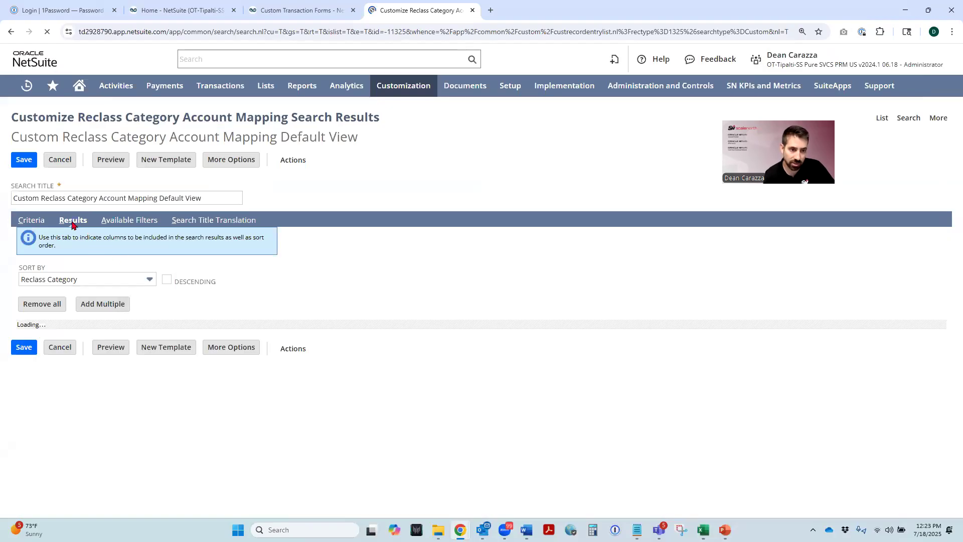
click(58, 345)
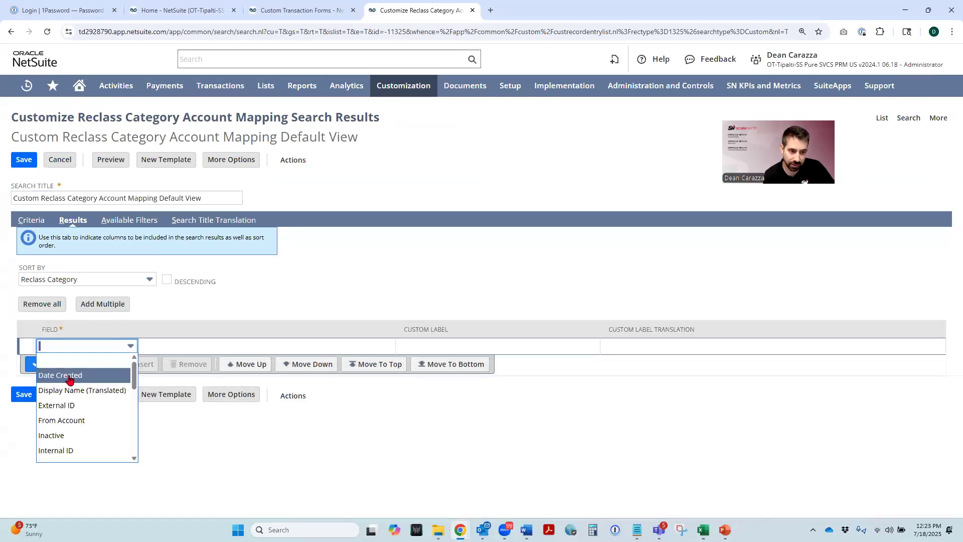
scroll(75, 395, down, 1)
scroll(76, 395, down, 1)
click(75, 412)
click(43, 364)
- Add From Account and To Account as results columns and save the customized mapping list view
click(59, 364)
scroll(69, 399, down, 1)
click(69, 393)
click(50, 380)
click(58, 377)
scroll(68, 422, down, 2)
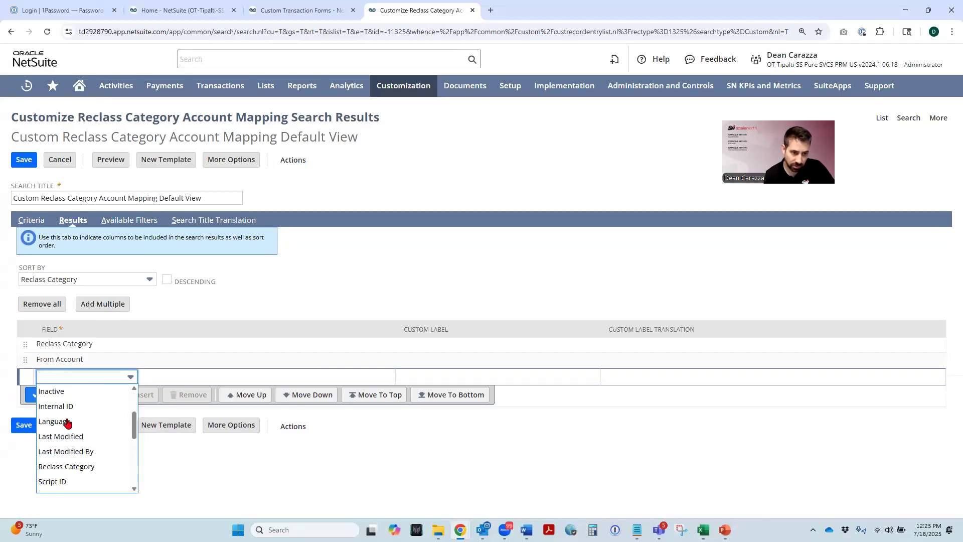
scroll(67, 423, down, 1)
click(65, 472)
click(46, 395)
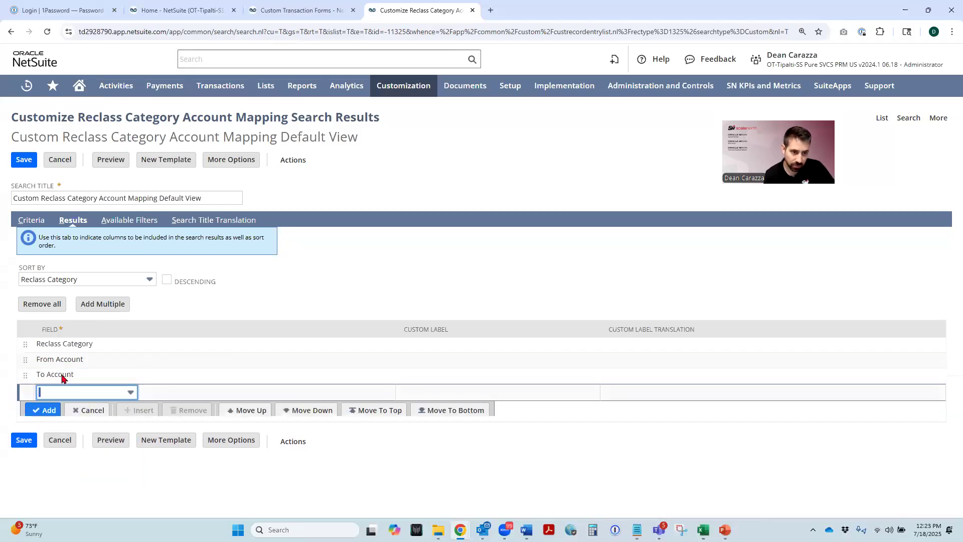
click(23, 159)
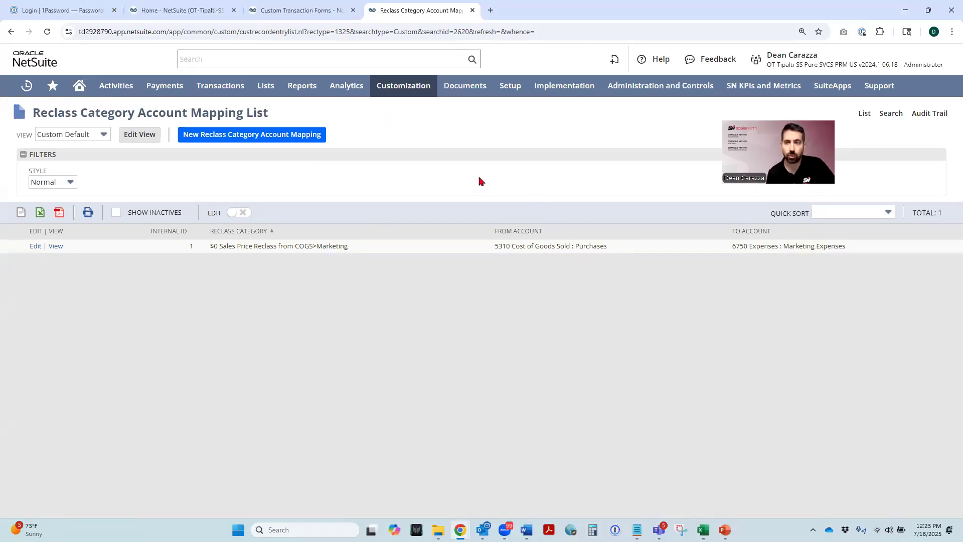
- Open a new workflow form in a separate browser tab and switch to it
mouse_move(398, 87)
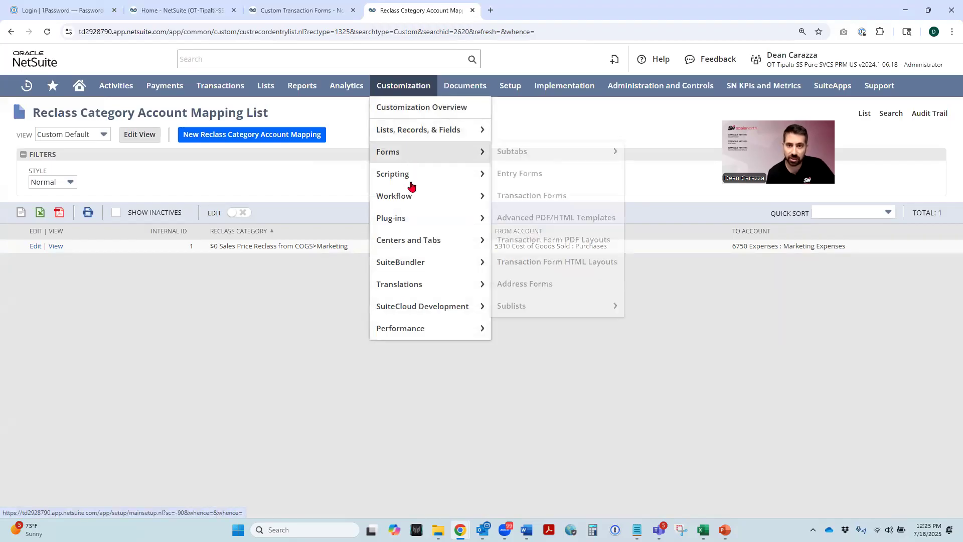
mouse_move(413, 196)
mouse_move(529, 196)
right_click(607, 197)
click(639, 207)
click(512, 10)
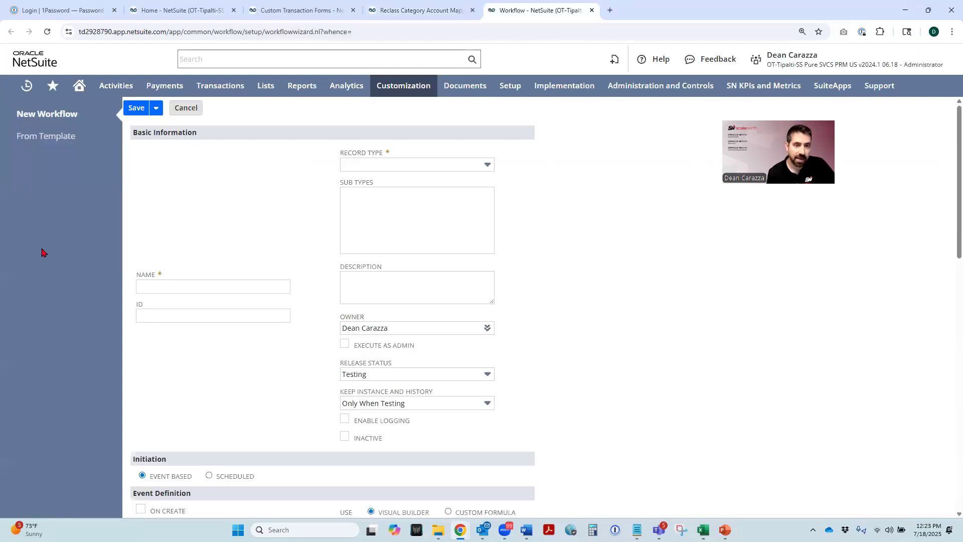
- Name the workflow SN MC10 Set Reclass Category and set its record type to Transaction
click(162, 285)
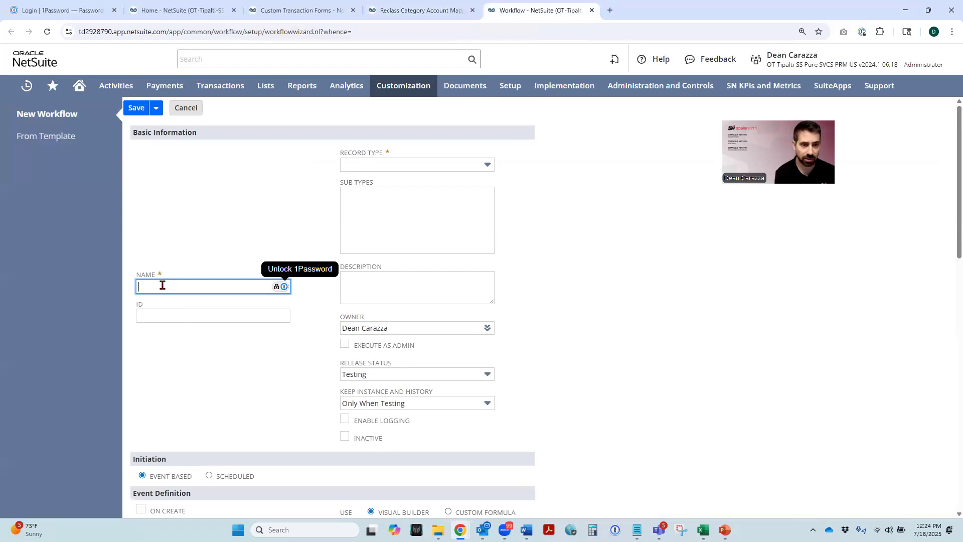
text(SN MC)
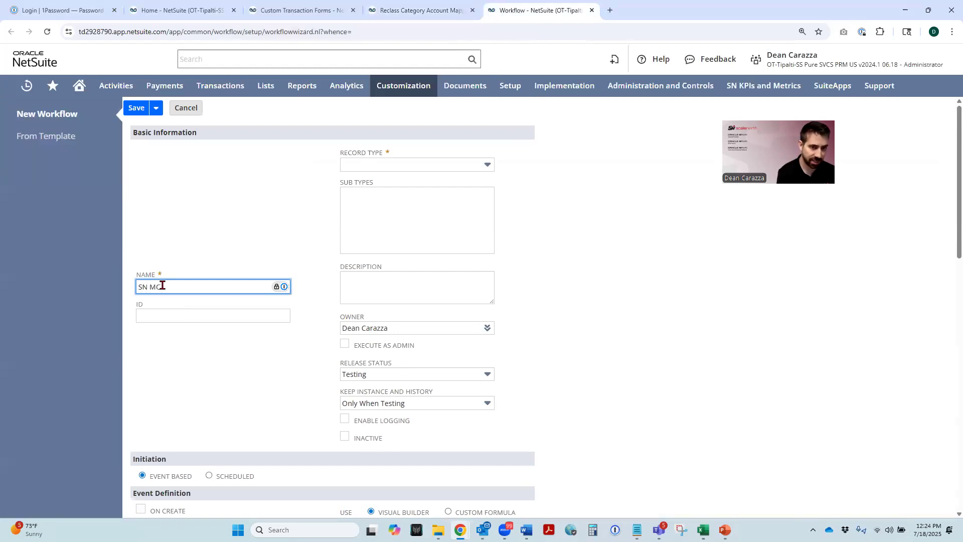
text(10 Set Reclass Category)
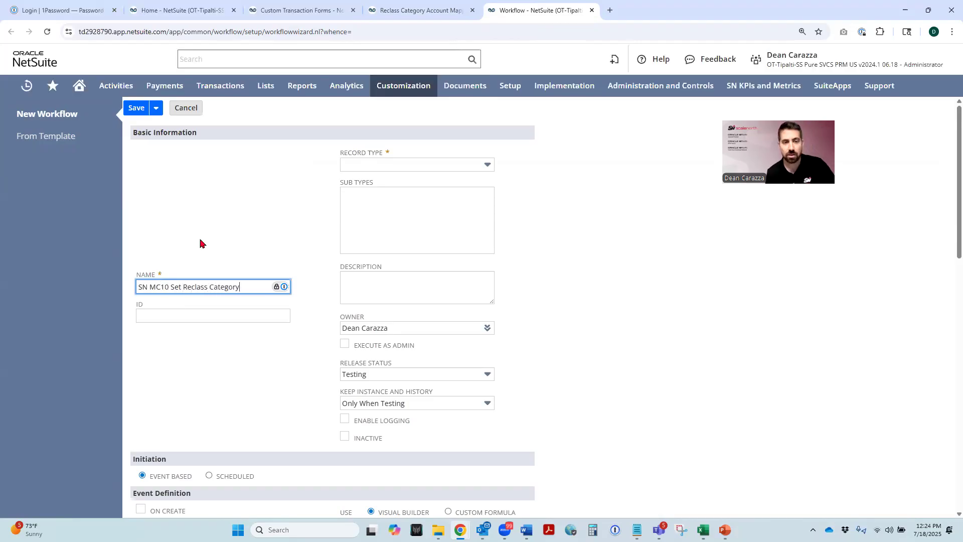
click(356, 166)
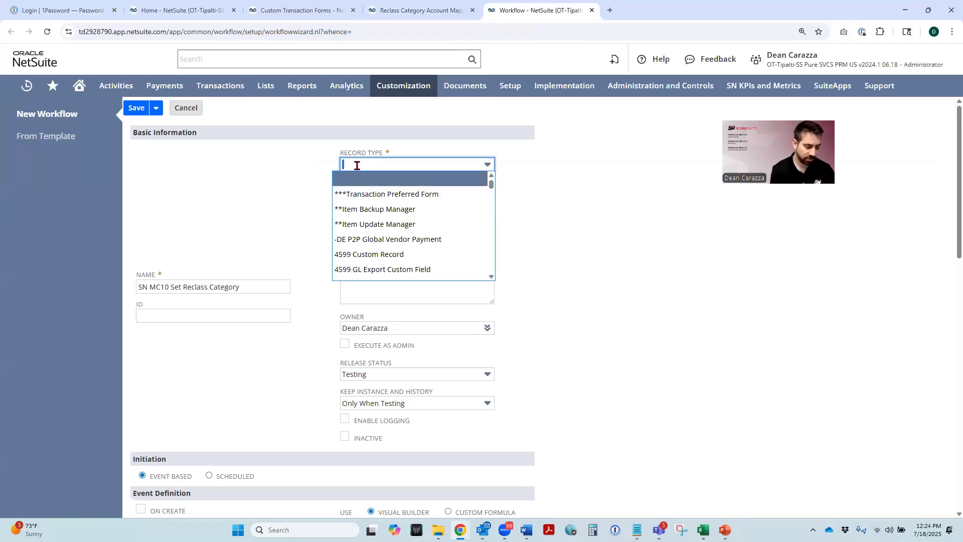
text(Transaction)
key(Return)
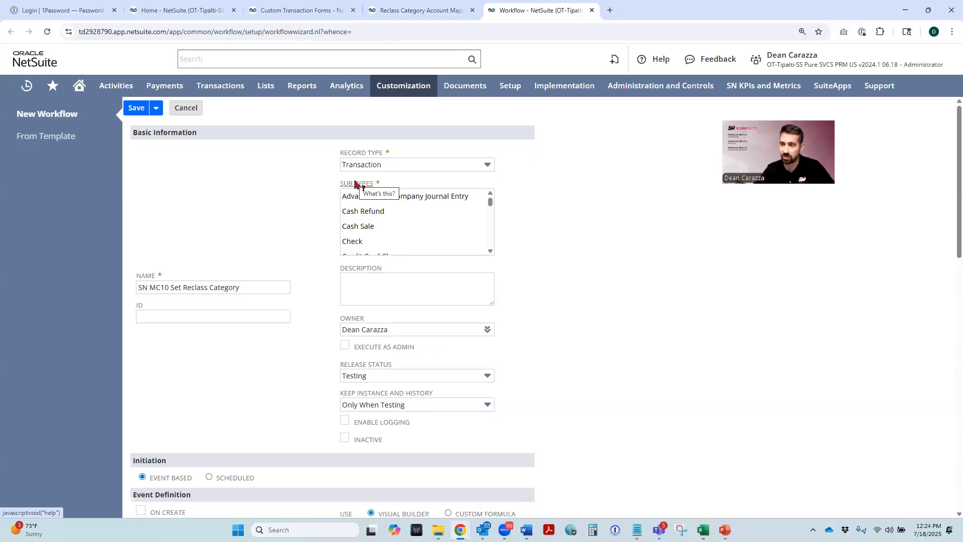
- Choose Sales Order as the workflow's sub type and enable Execute as Admin
scroll(429, 237, down, 5)
scroll(418, 230, down, 5)
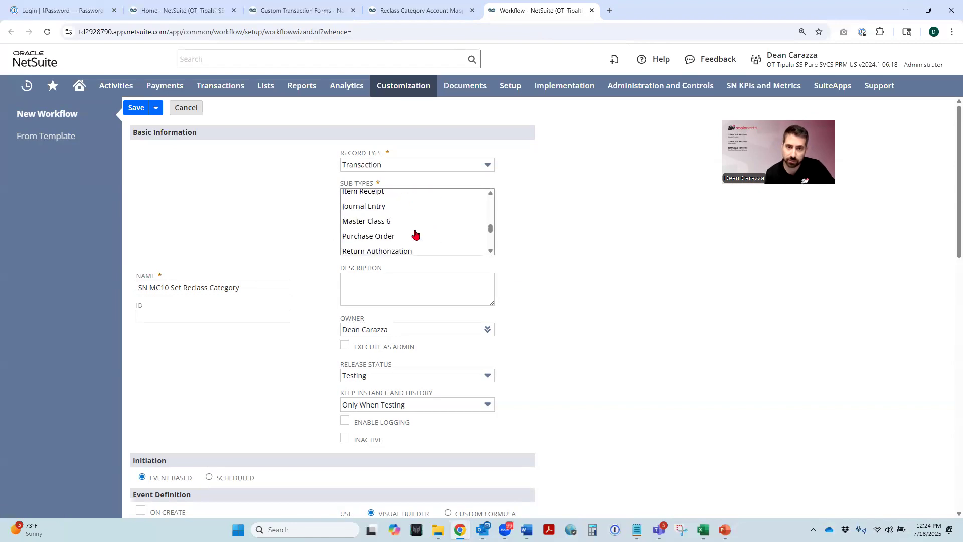
scroll(414, 230, down, 2)
scroll(414, 229, up, 1)
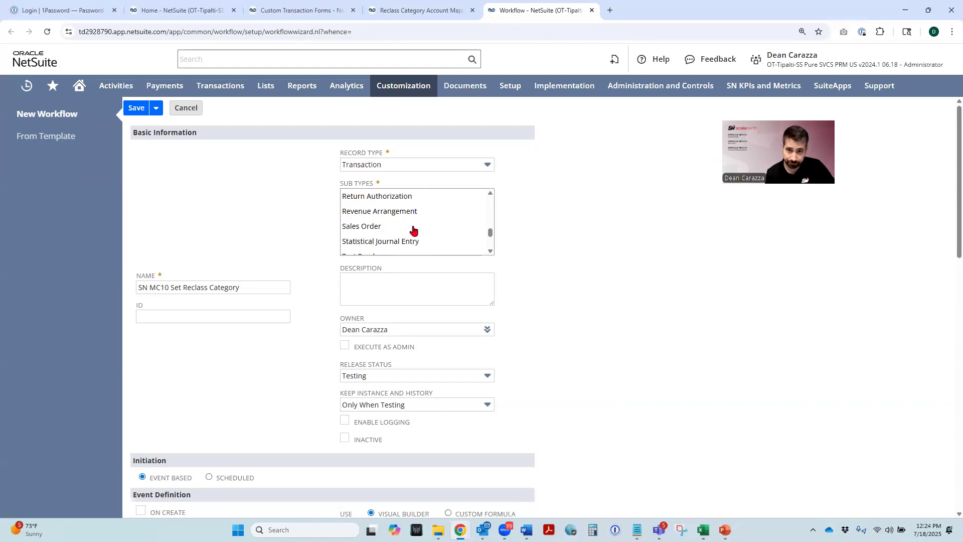
click(363, 232)
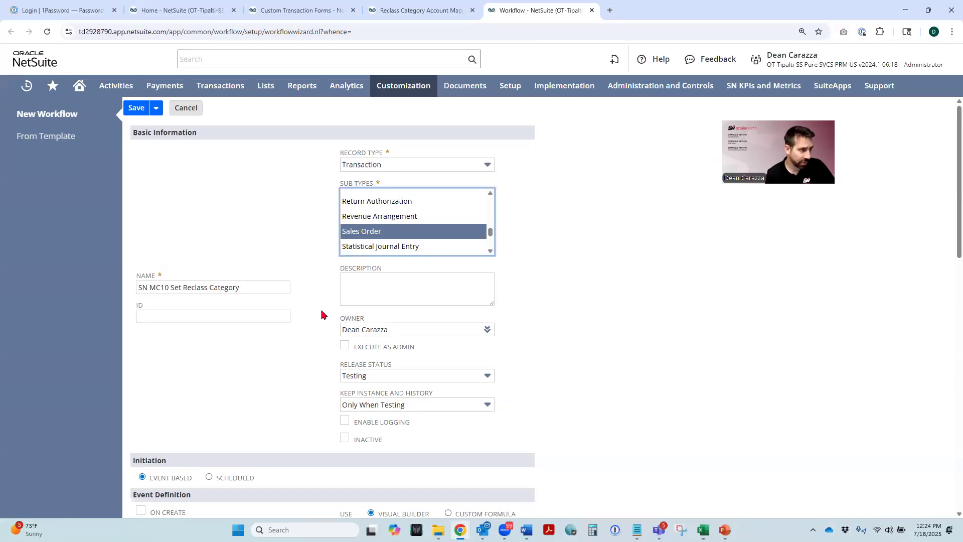
click(344, 346)
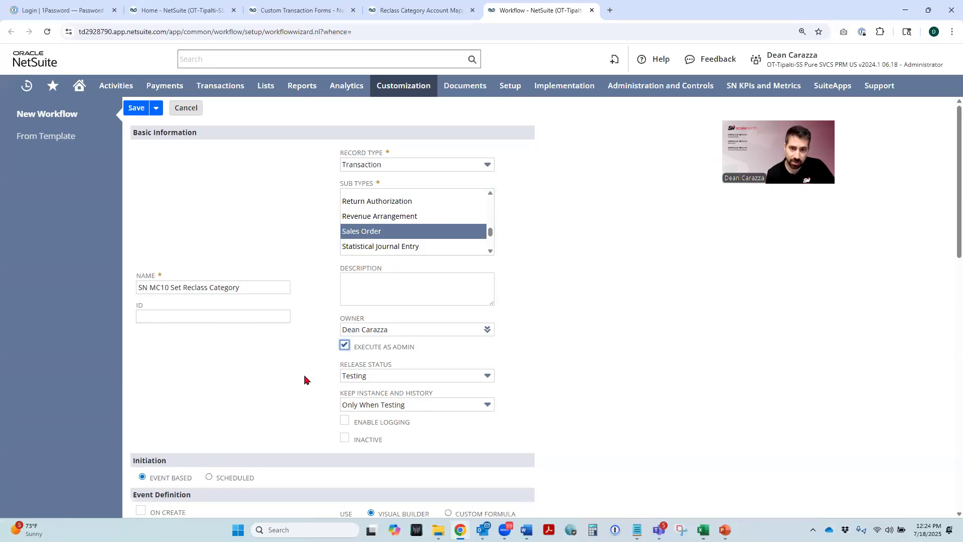
- Enable logging for the workflow and have it initiate on create and on view or update
scroll(305, 379, down, 1)
click(345, 369)
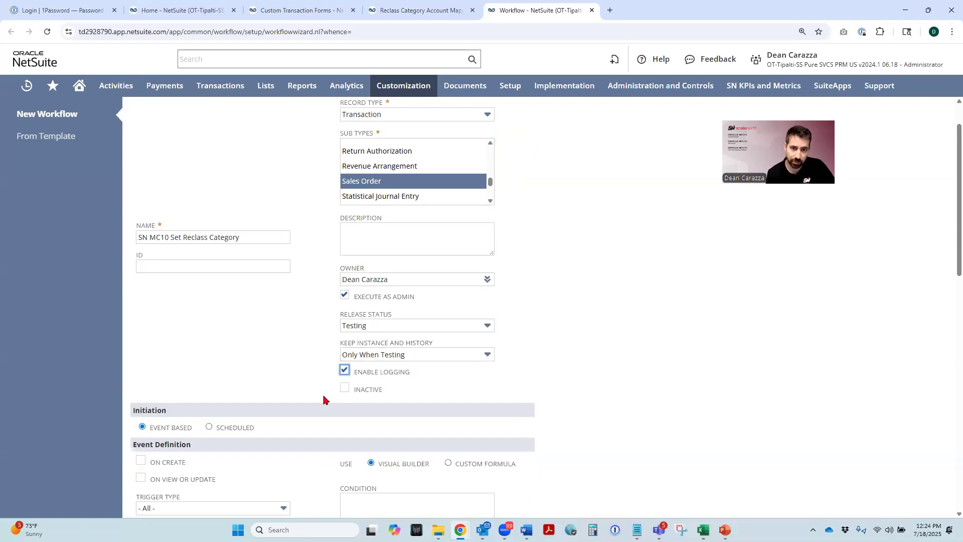
scroll(193, 359, down, 3)
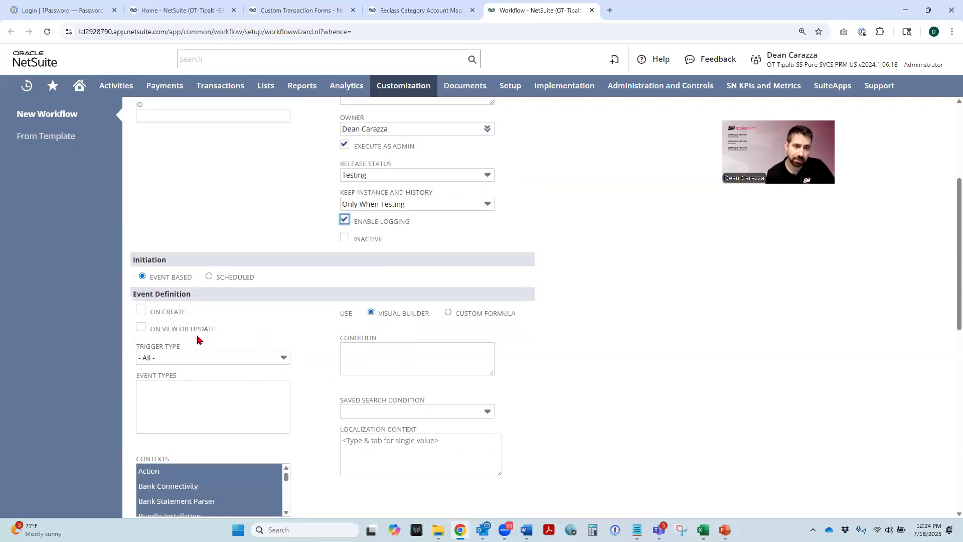
click(140, 310)
click(141, 327)
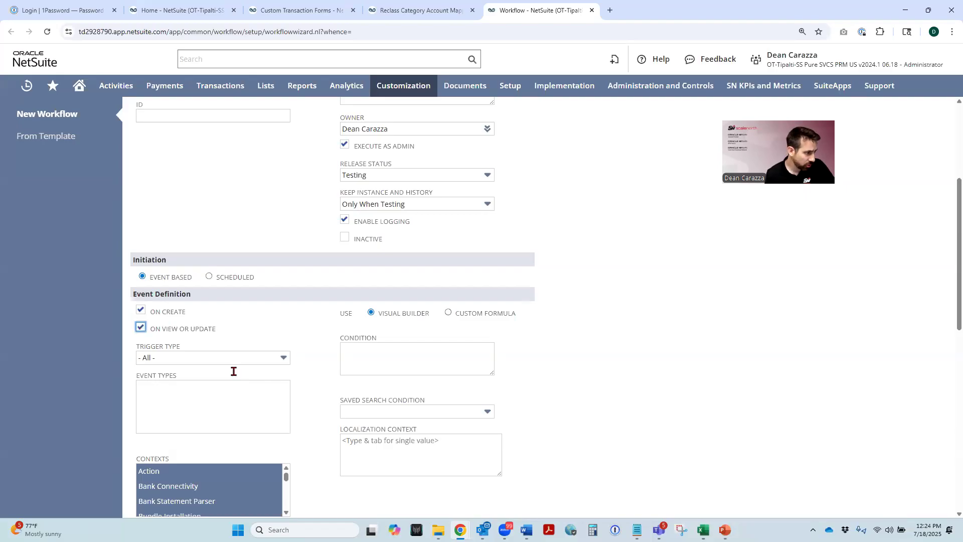
- Set the workflow's trigger type to Before Record Submit
click(197, 358)
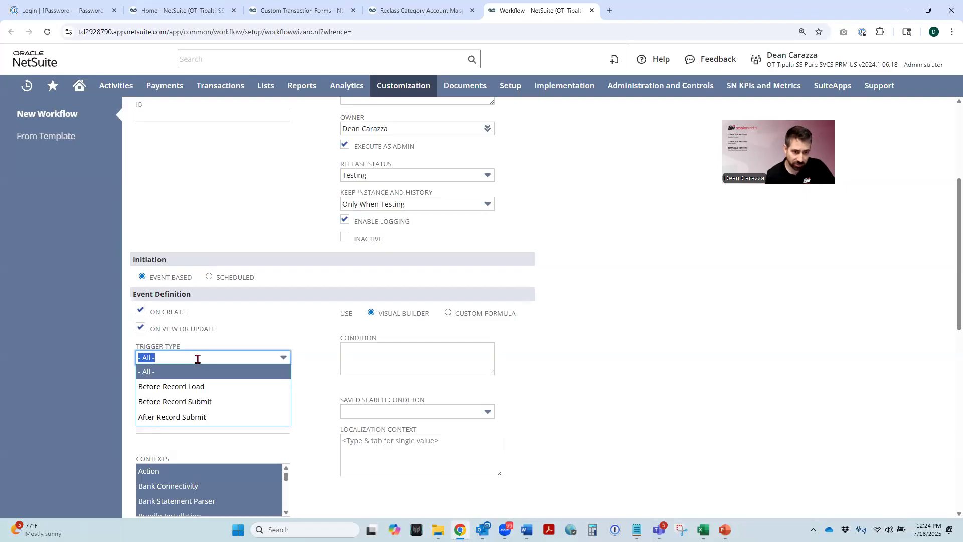
click(198, 400)
click(282, 316)
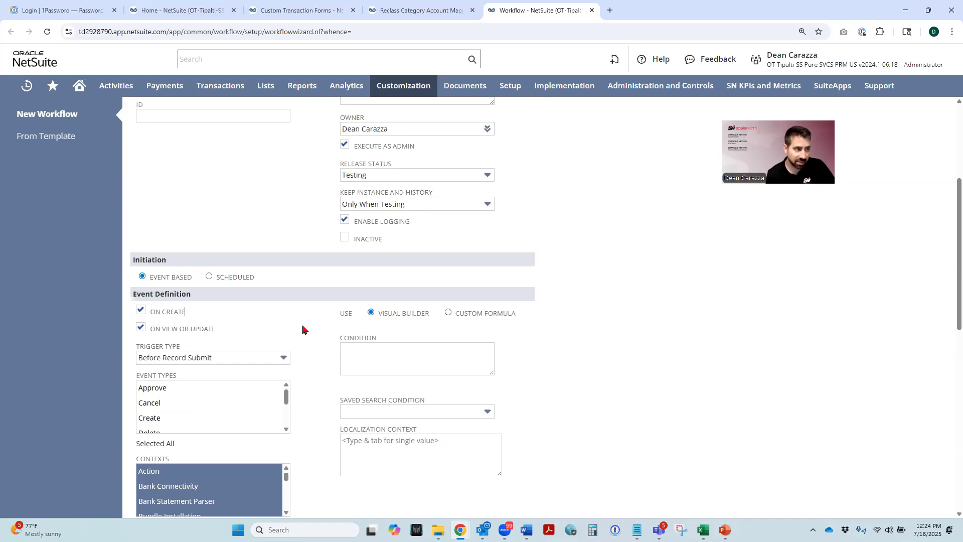
- Limit the workflow's event types to Create and Edit, and save the workflow
scroll(300, 330, down, 1)
scroll(298, 330, down, 1)
scroll(220, 358, down, 1)
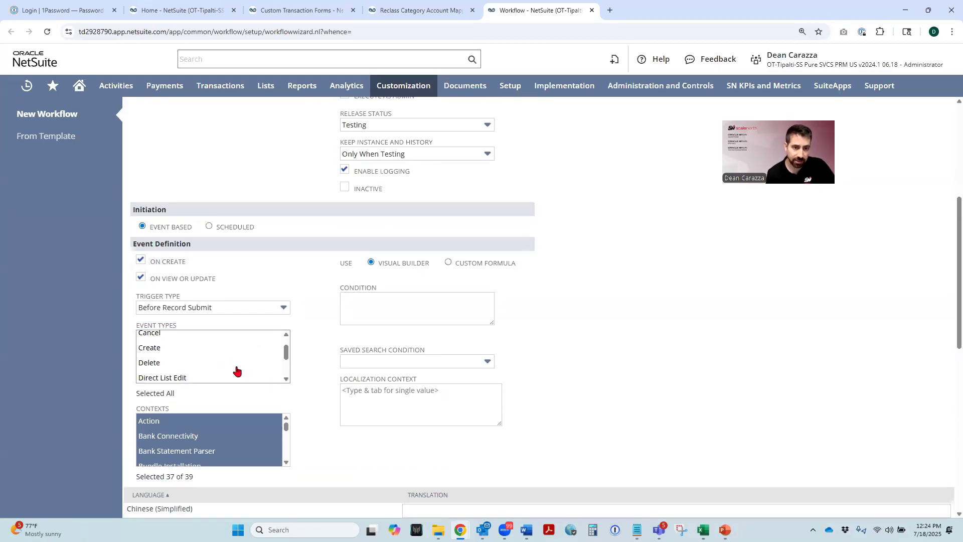
click(150, 348)
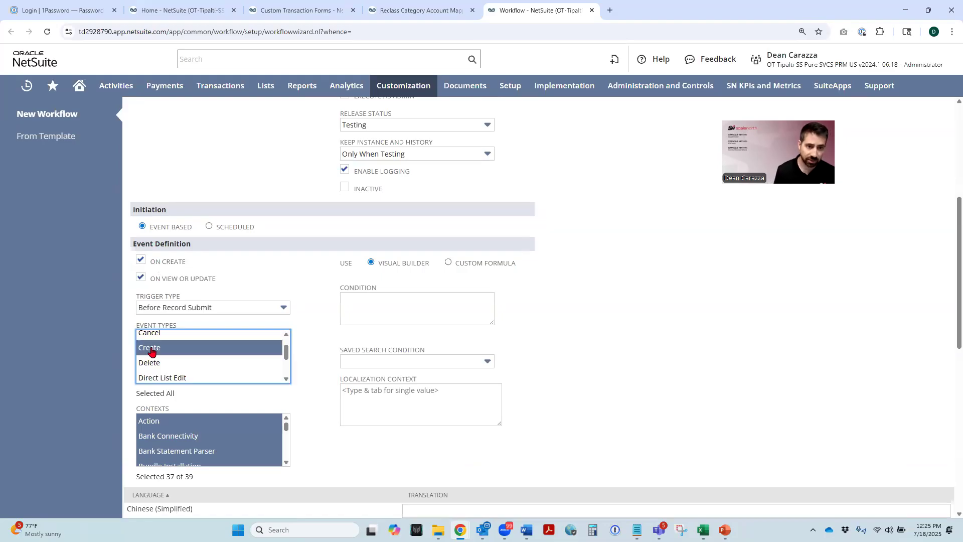
click(289, 379)
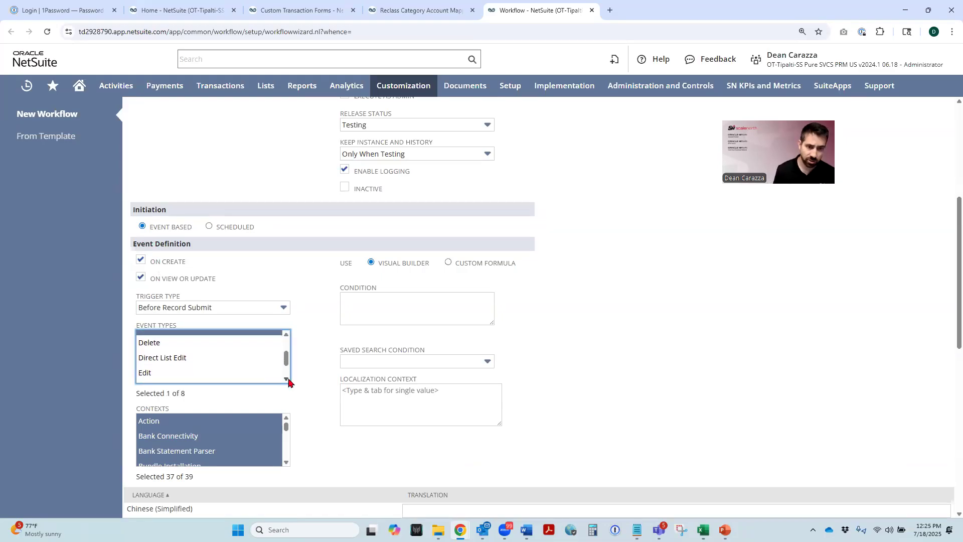
ctrl+click(146, 376)
click(287, 335)
click(286, 335)
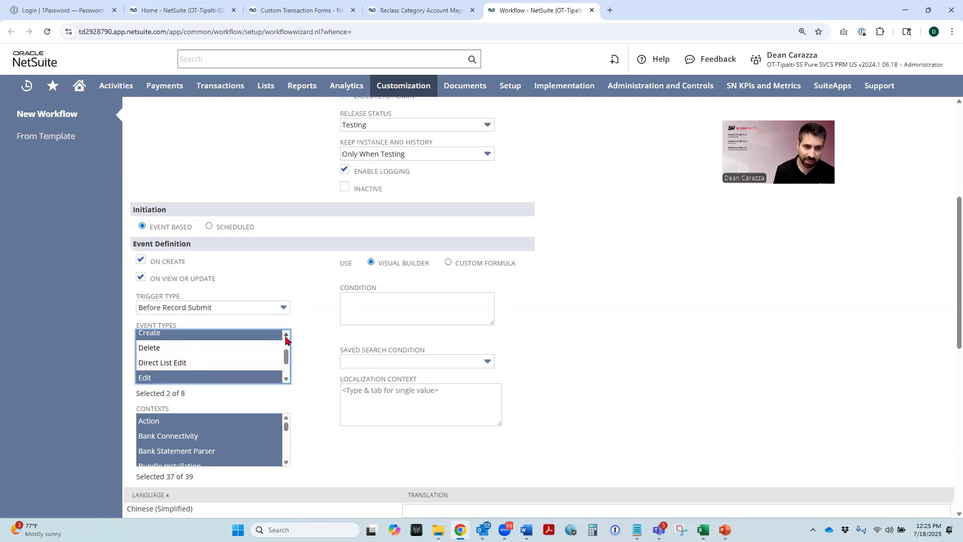
scroll(328, 323, down, 2)
scroll(328, 324, up, 3)
scroll(327, 323, up, 4)
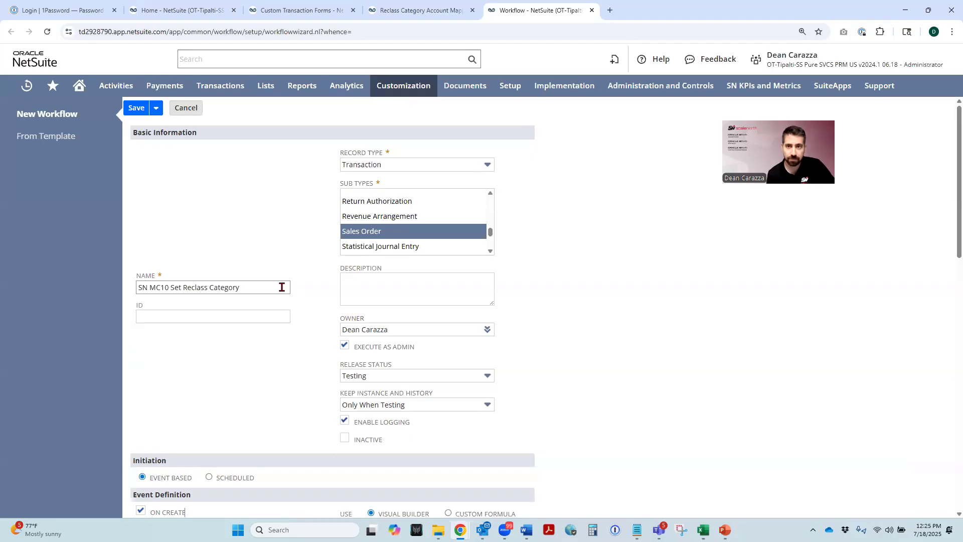
key(Return)
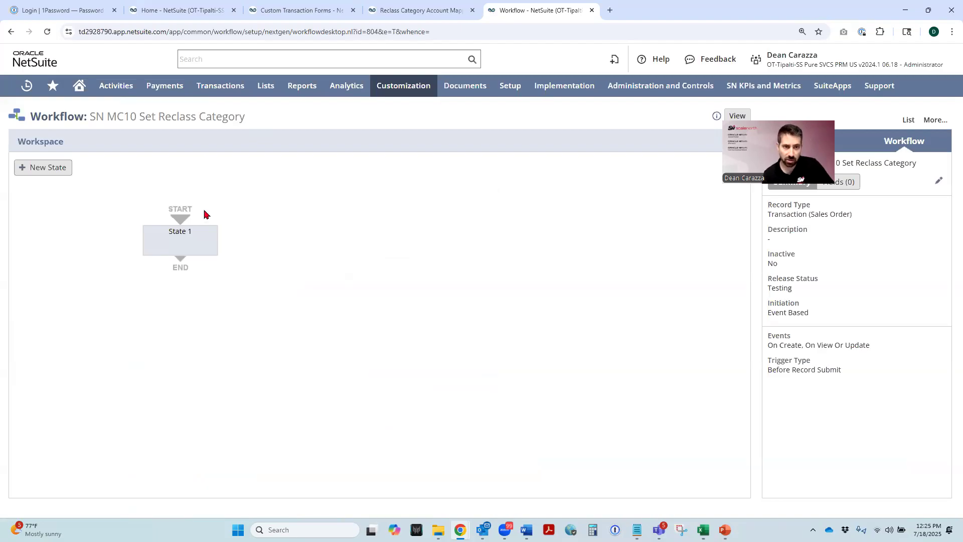
- Start a new sublist action group in State 1, triggered Before Record Submit for the Create and Edit event types
double_click(180, 240)
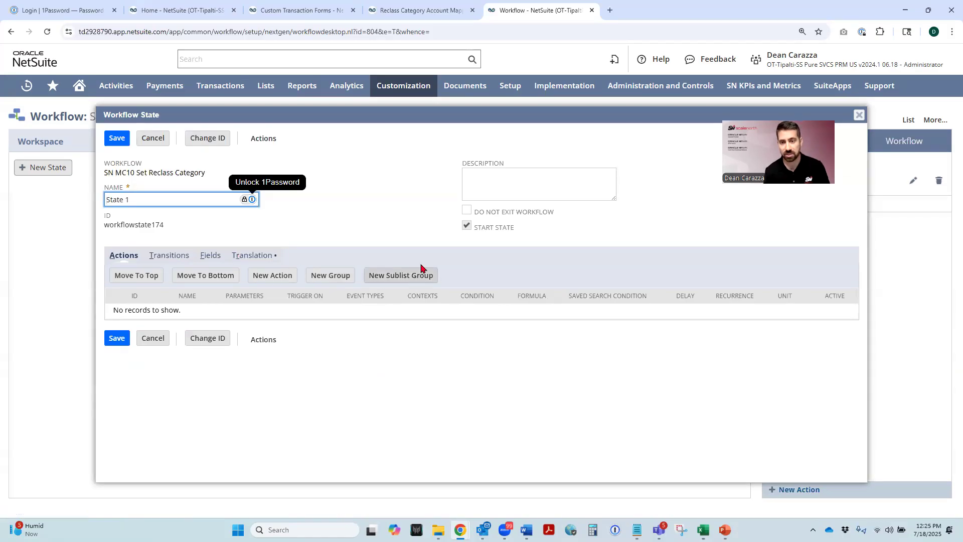
click(404, 276)
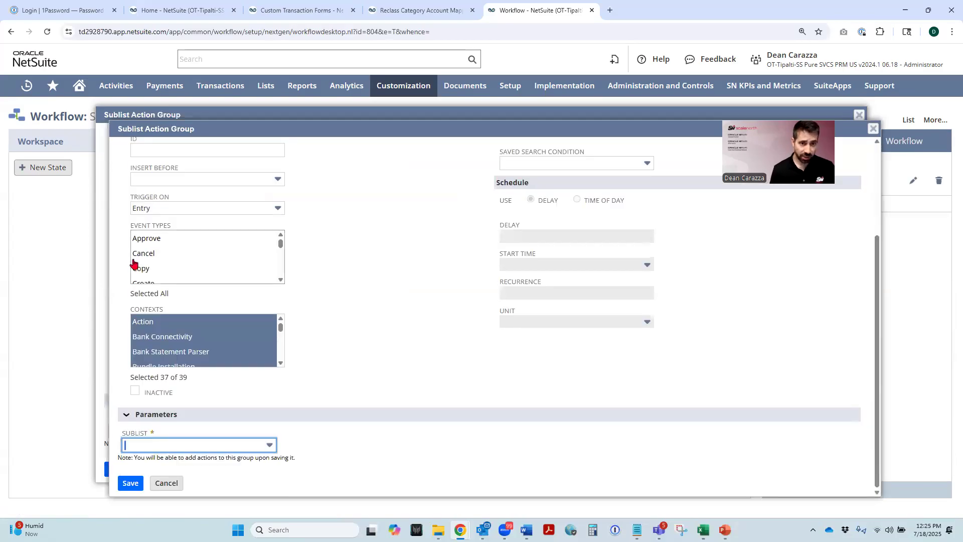
scroll(333, 260, up, 3)
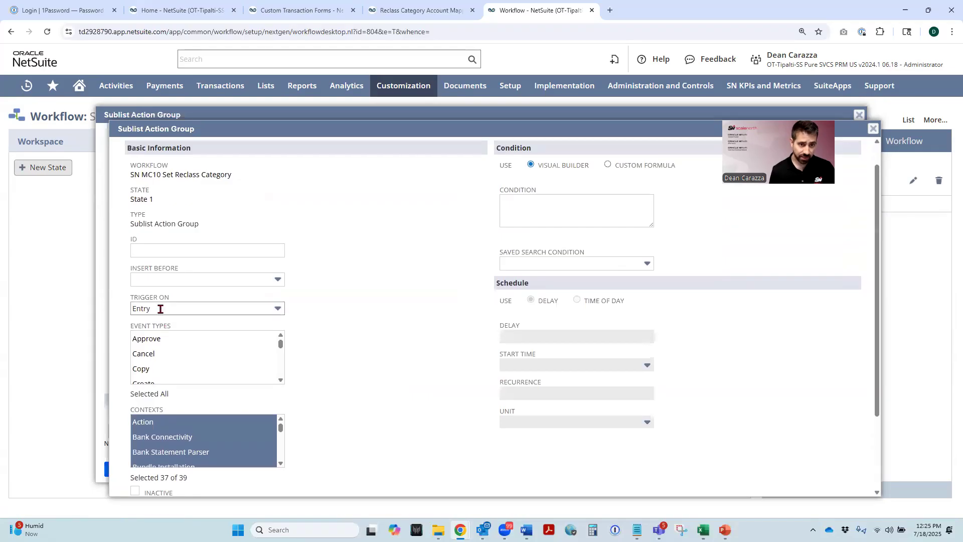
click(160, 309)
click(190, 368)
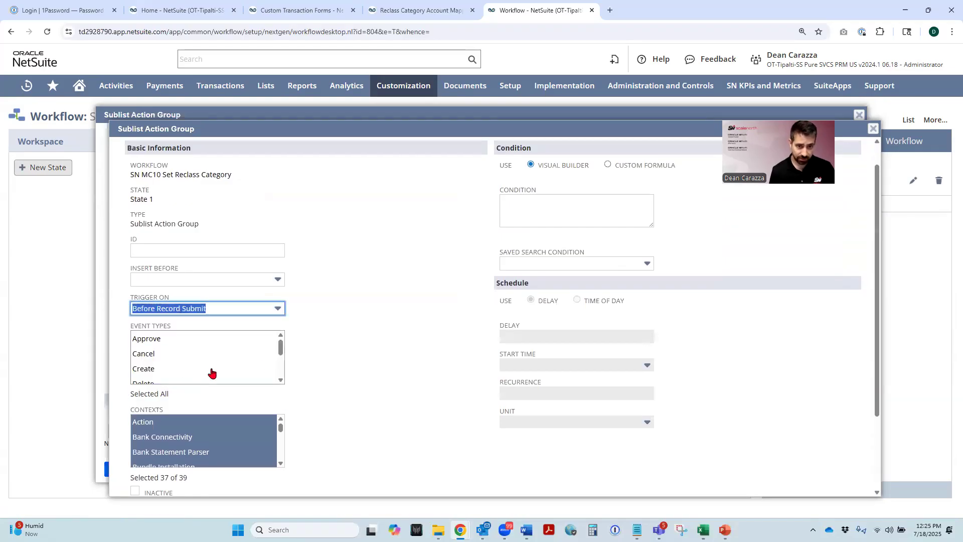
click(160, 371)
click(281, 380)
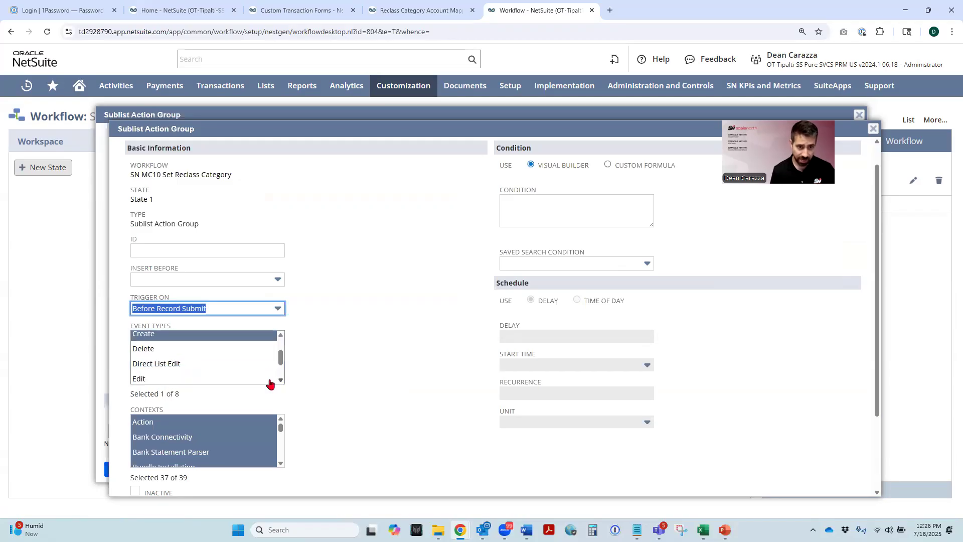
ctrl+click(143, 379)
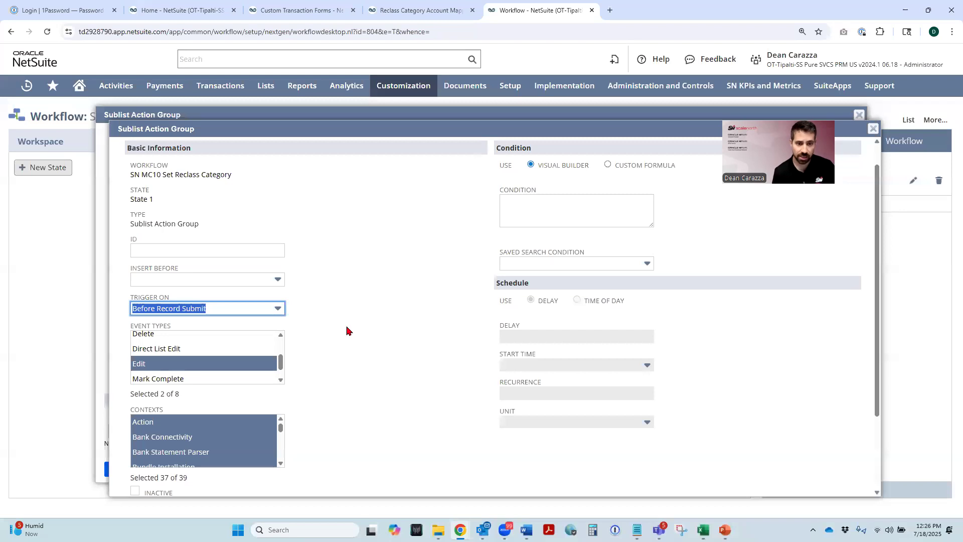
- Set the action group's sublist to Items and save the group
scroll(346, 329, down, 2)
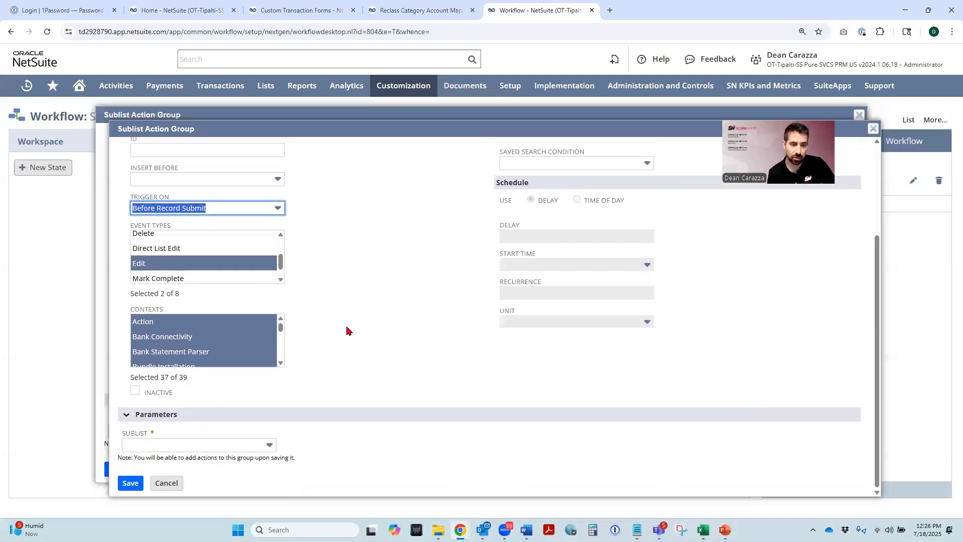
click(154, 444)
click(146, 474)
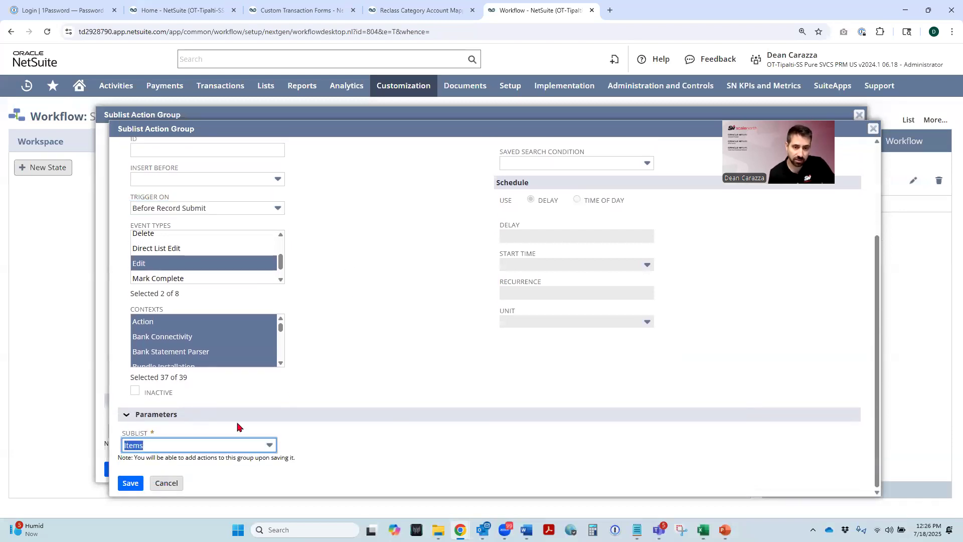
click(353, 358)
scroll(354, 353, up, 3)
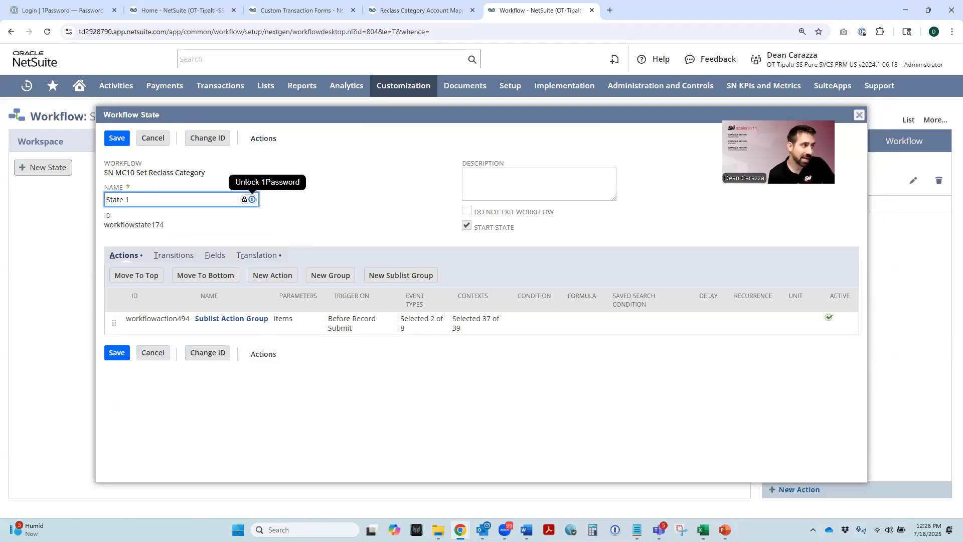
- Reopen the sublist action group and start a Set Field Value action for the Reclass Category (Line) field
click(232, 319)
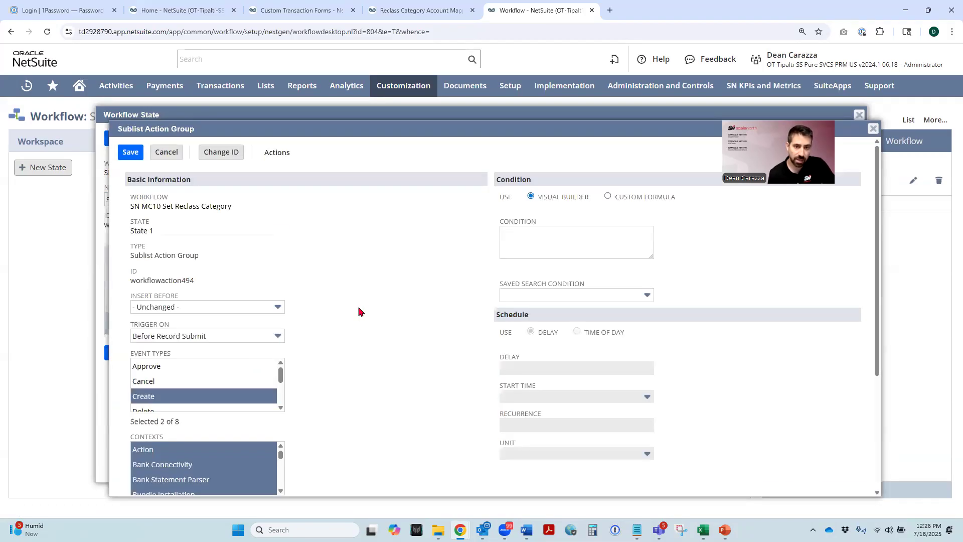
scroll(360, 311, down, 3)
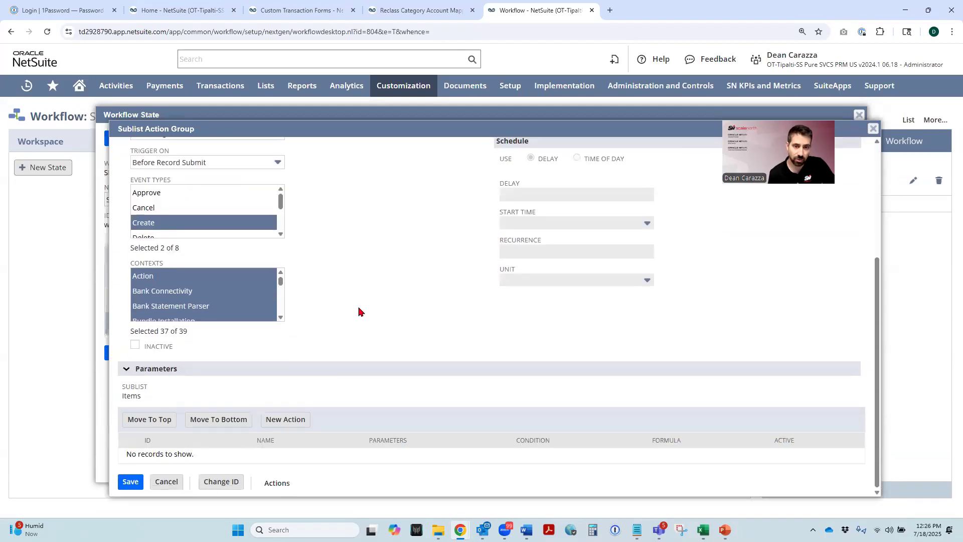
click(286, 420)
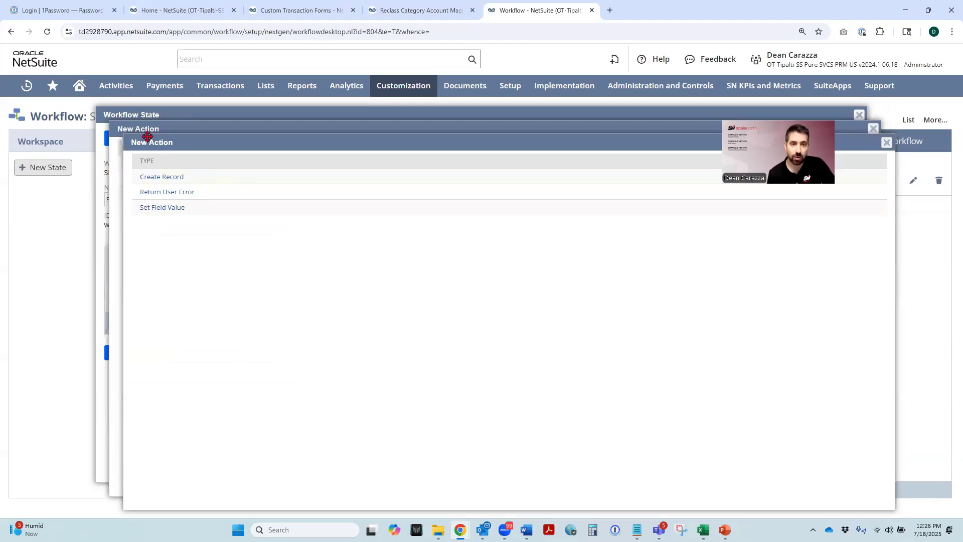
click(165, 208)
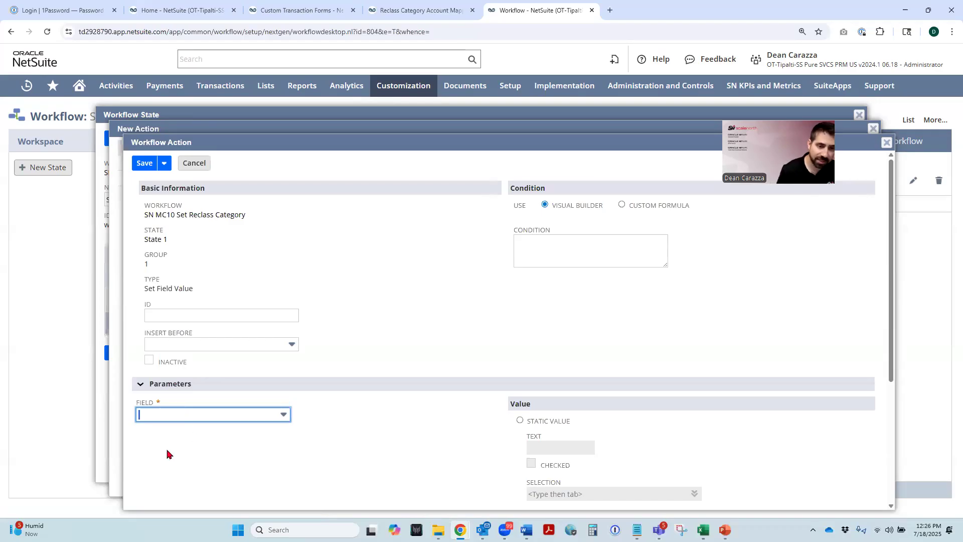
click(172, 417)
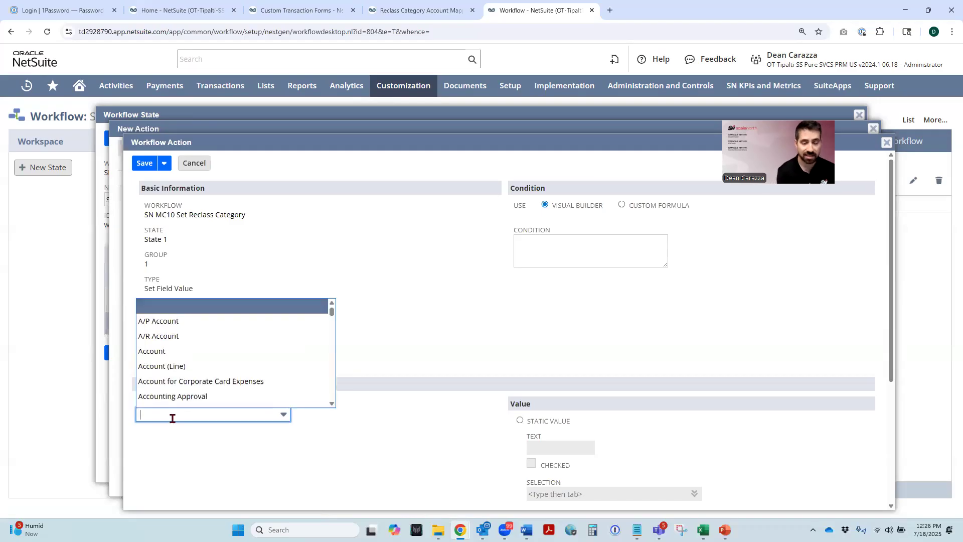
text(rec)
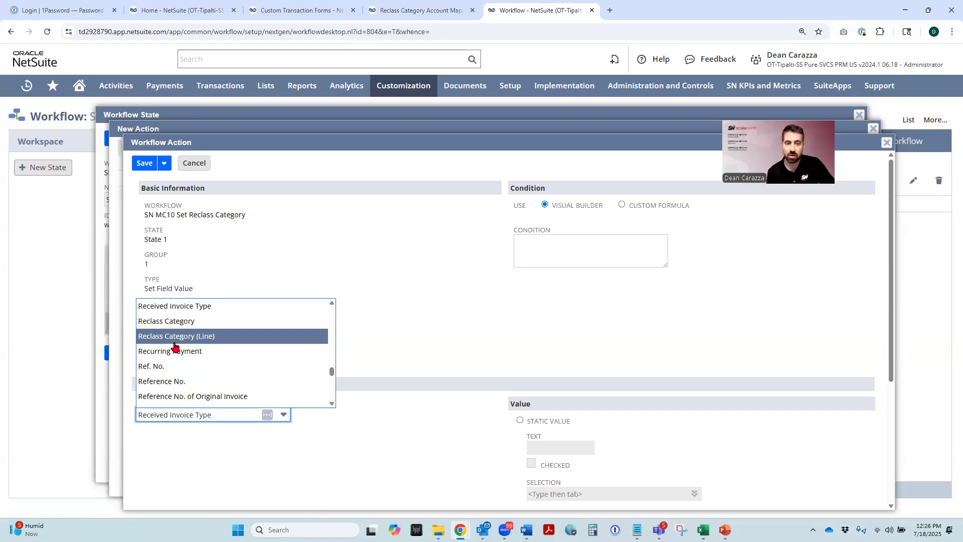
click(206, 337)
click(399, 441)
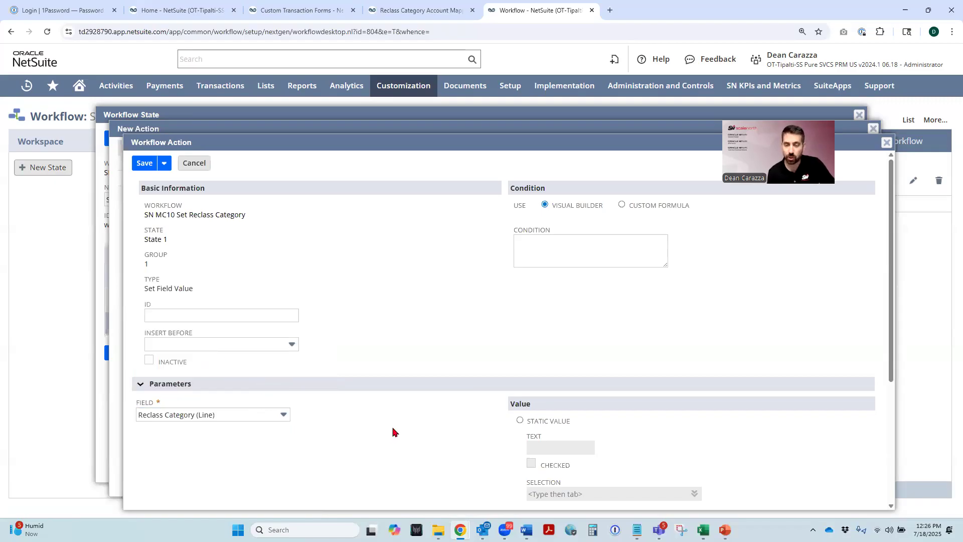
- Give the action the static value $0 Sales Price Reclass from COGS>Marketing
scroll(394, 432, down, 1)
click(520, 370)
scroll(497, 407, down, 1)
click(696, 394)
click(689, 409)
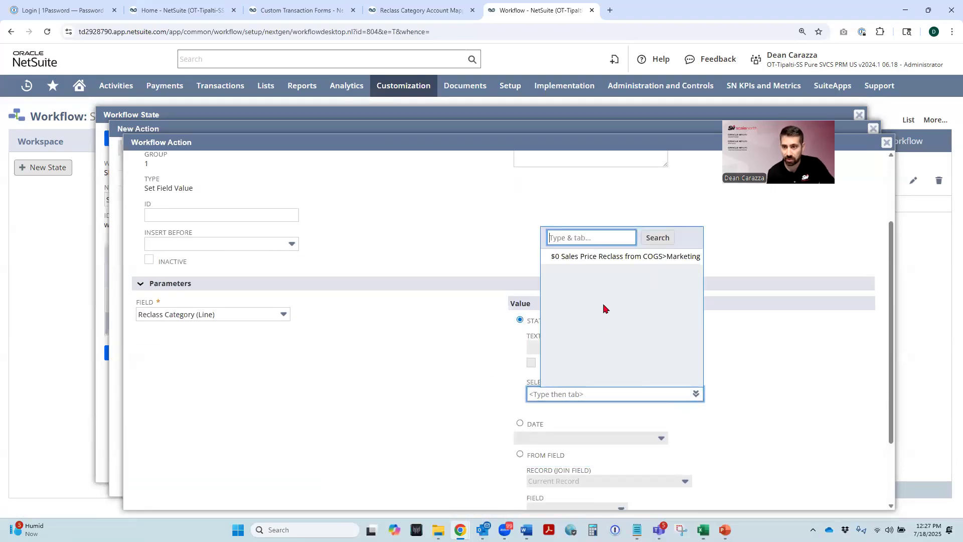
click(598, 257)
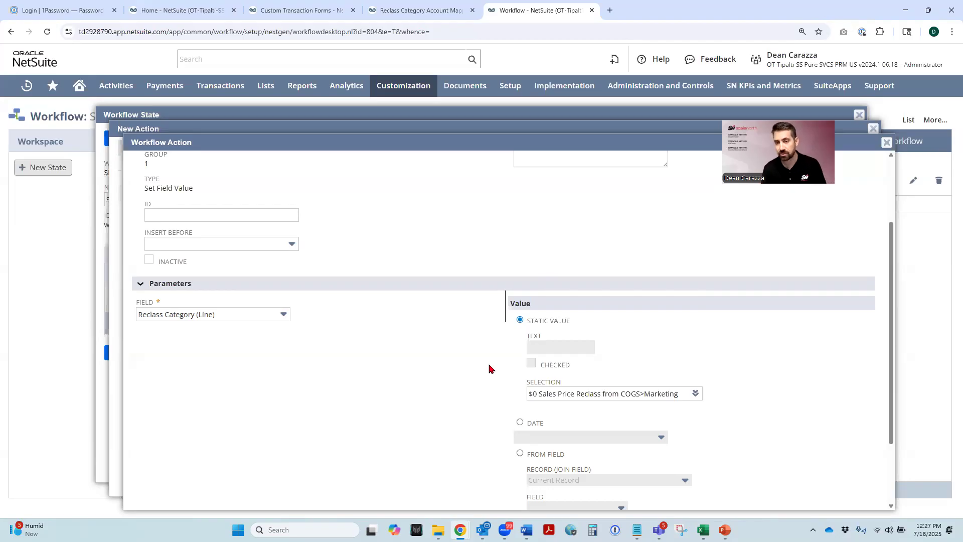
- Add a workflow condition to the action requiring Rate (Line) to equal 0
scroll(463, 330, up, 2)
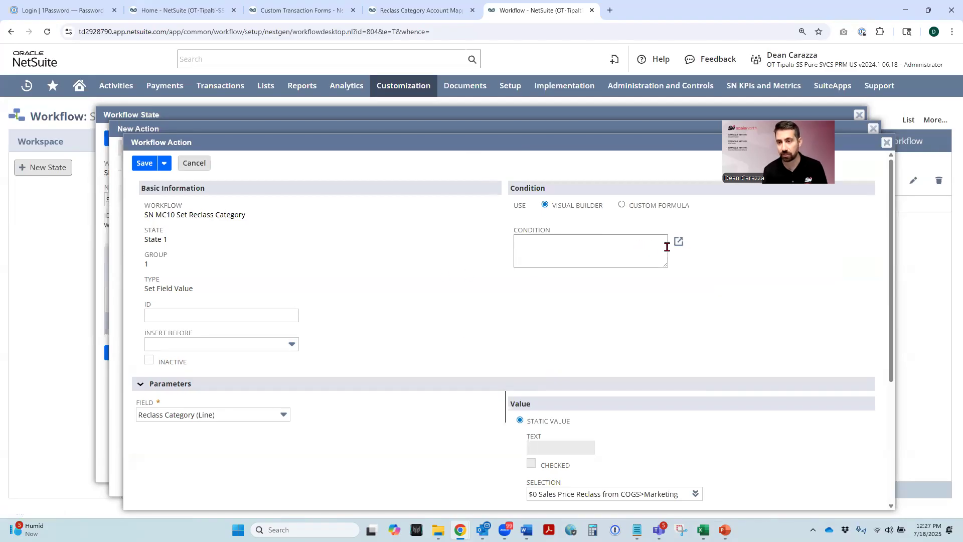
click(678, 244)
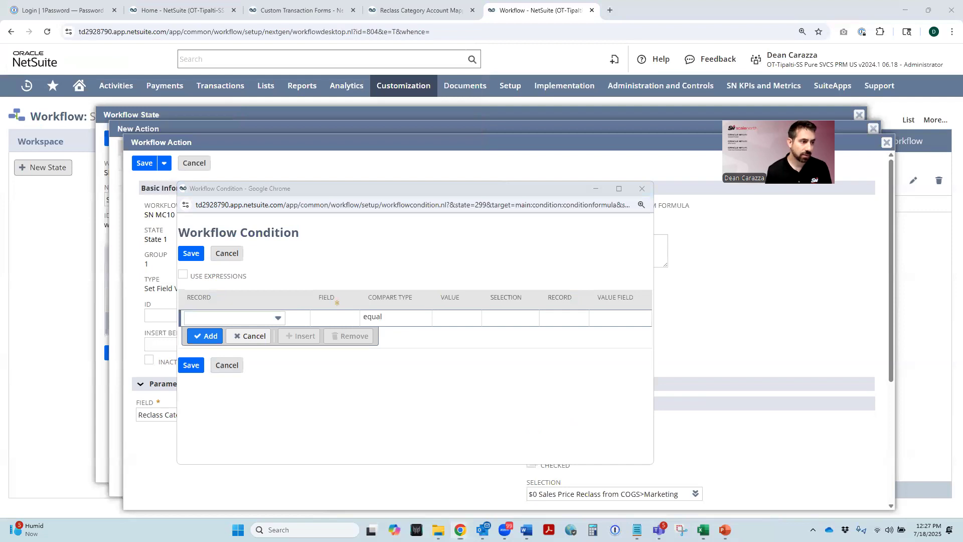
click(330, 312)
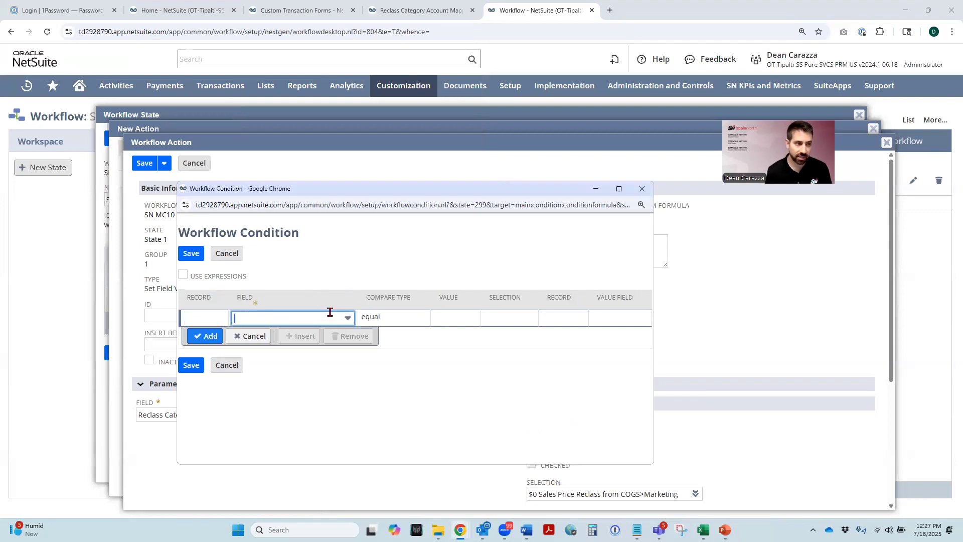
text(r)
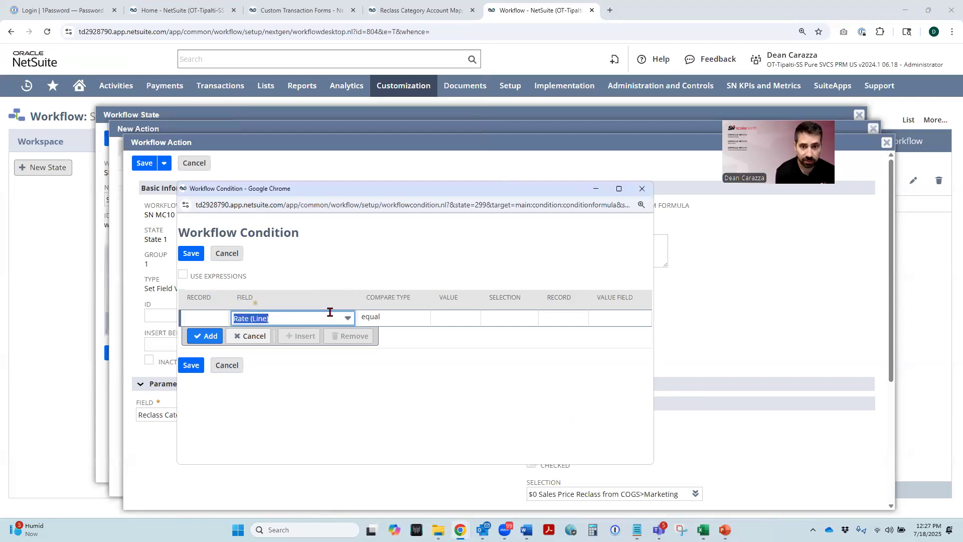
key(Tab)
click(442, 321)
text(0)
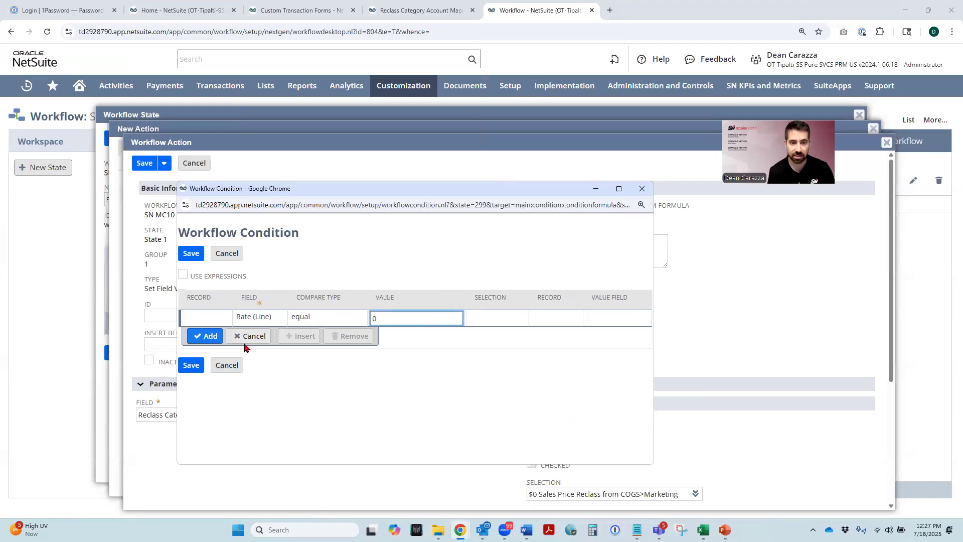
click(210, 338)
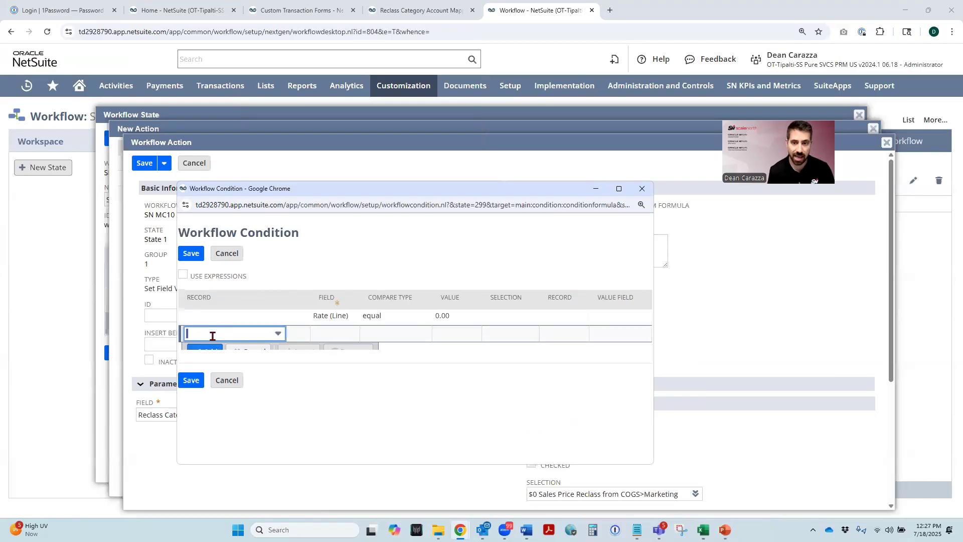
- Save the Rate (Line) condition, the Set Field Value action, and the sublist action group
click(197, 258)
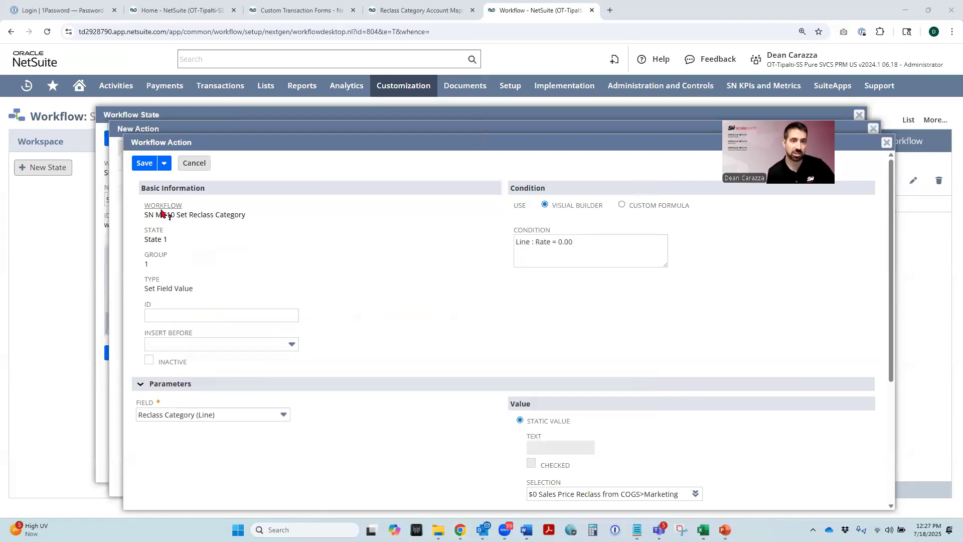
click(146, 166)
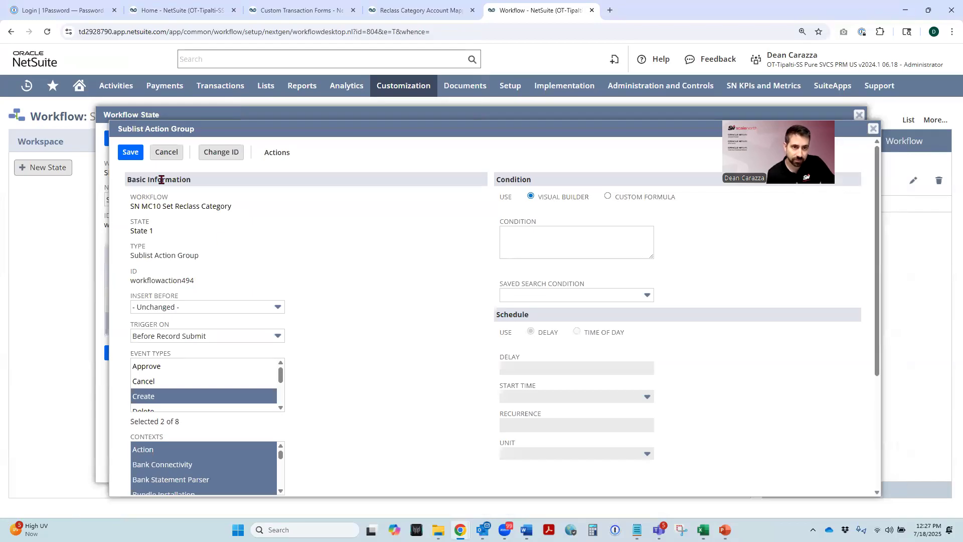
click(131, 153)
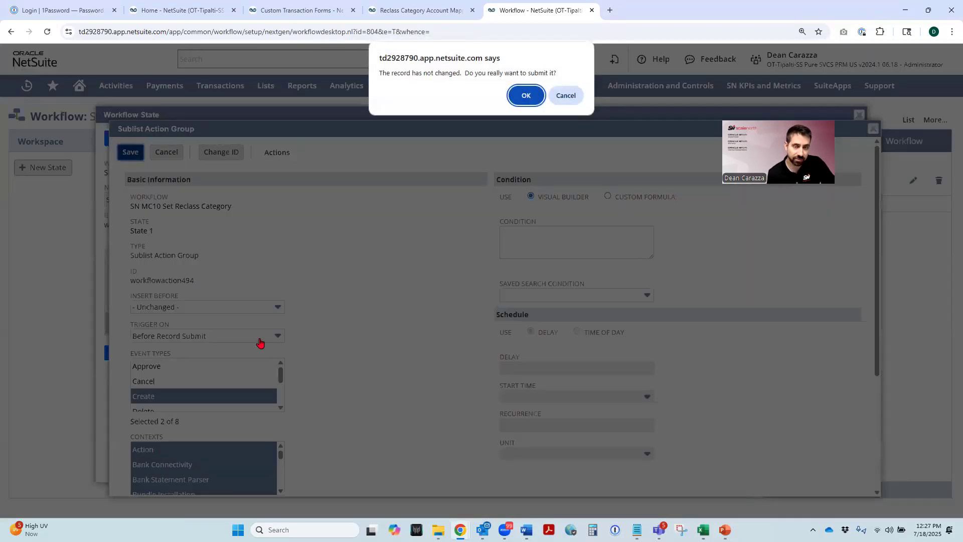
click(526, 97)
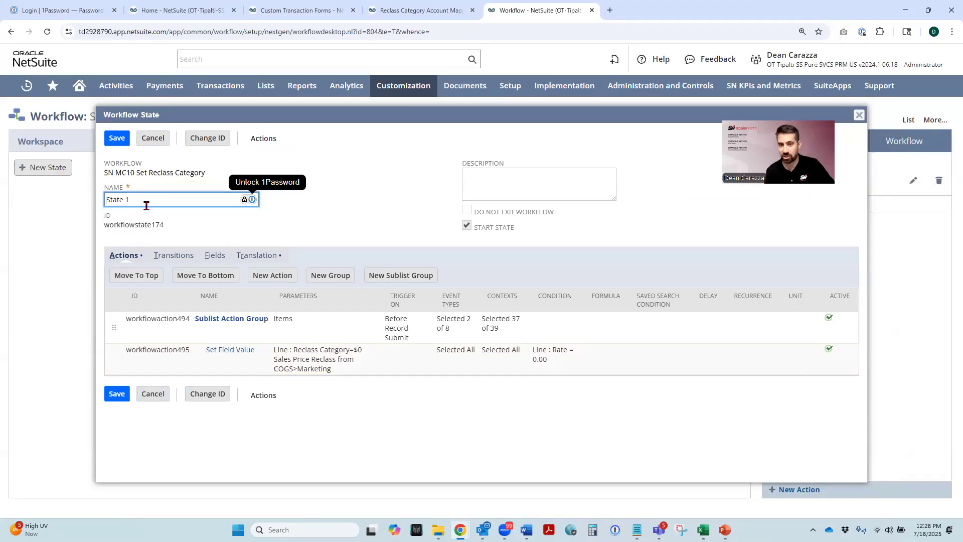
- Rename the workflow state to Set Reclass Category, save it, and switch the workflow to view mode
drag(140, 202, 73, 200)
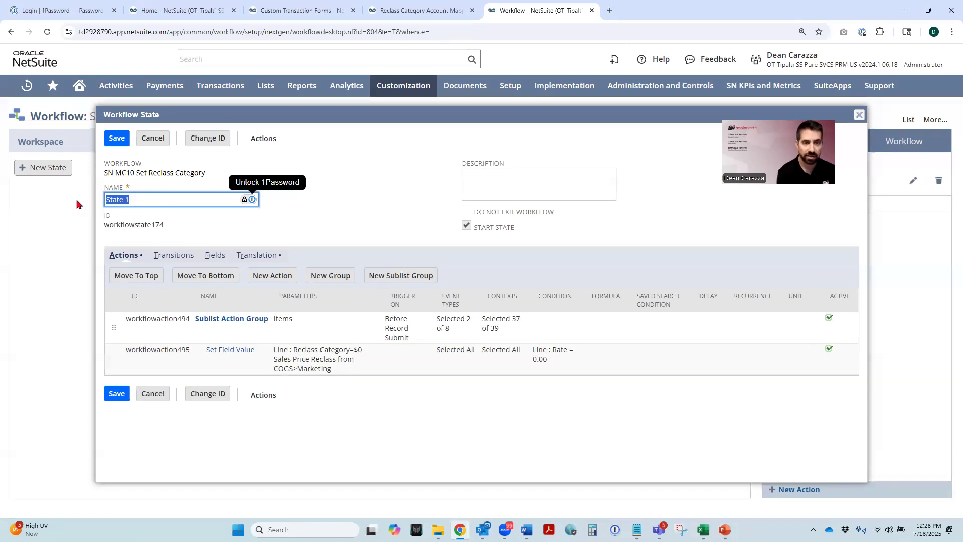
text(Set Reclass)
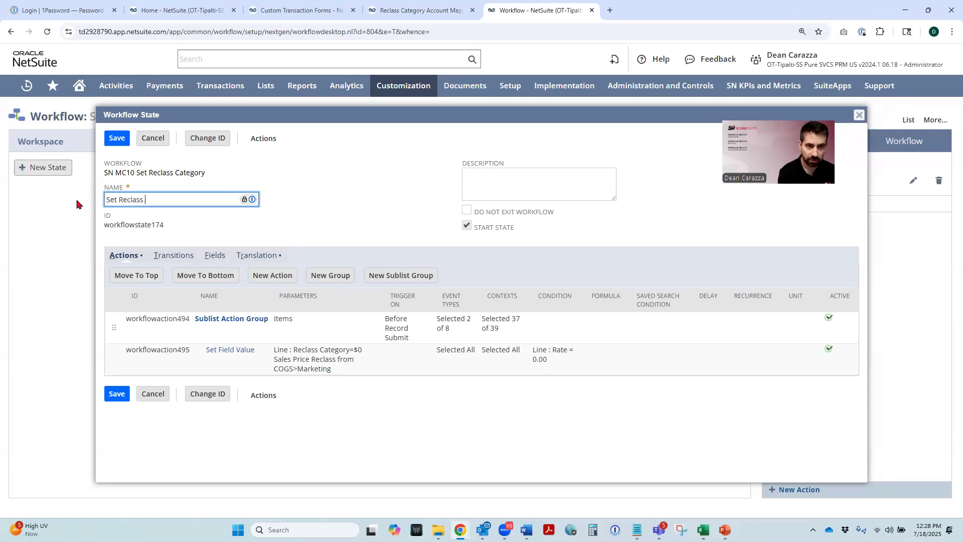
text( Category)
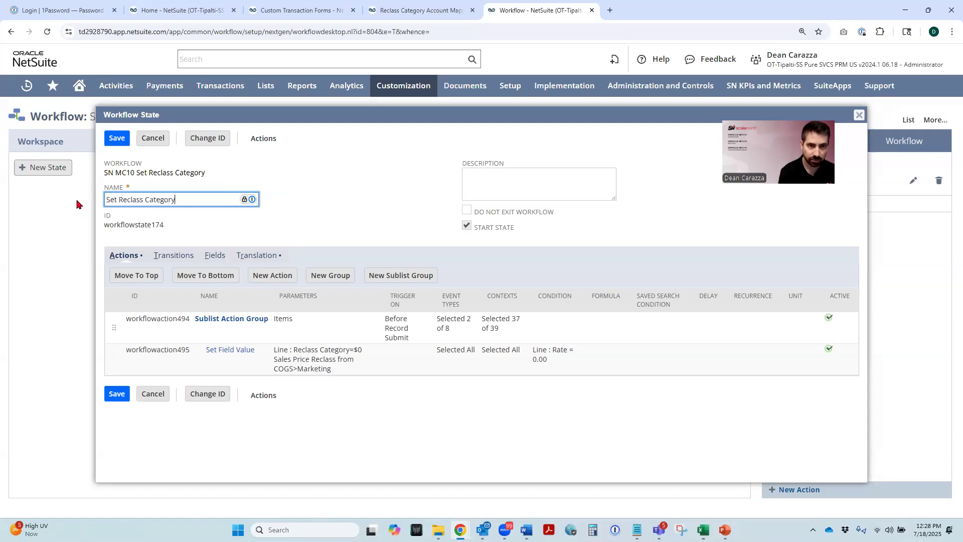
click(117, 138)
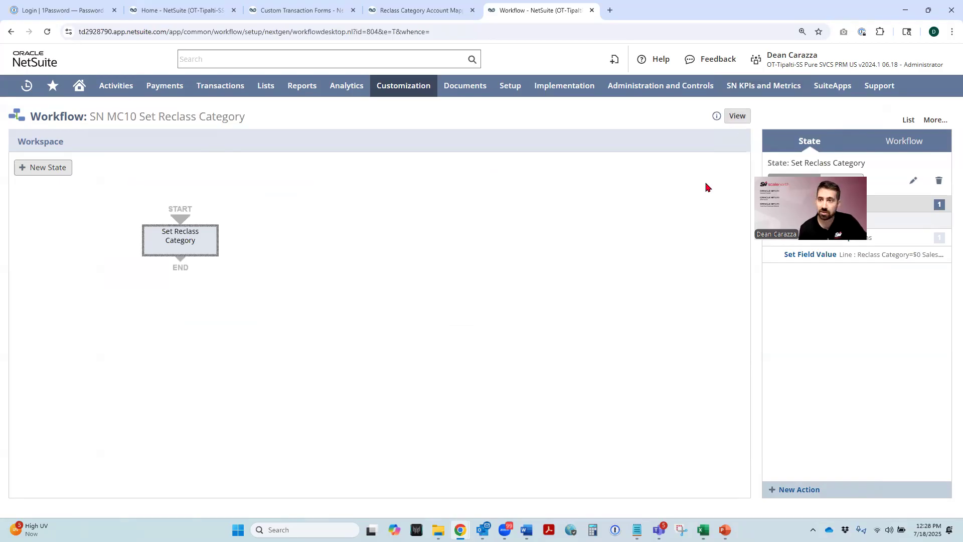
click(733, 119)
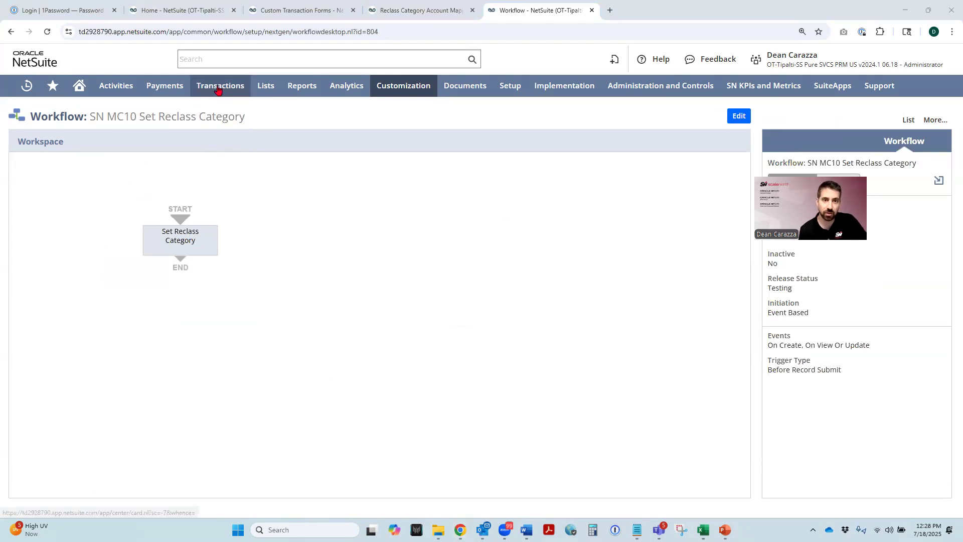
- Start a new sales order in a separate browser tab and set its customer to Renner Inc
mouse_move(216, 86)
mouse_move(215, 196)
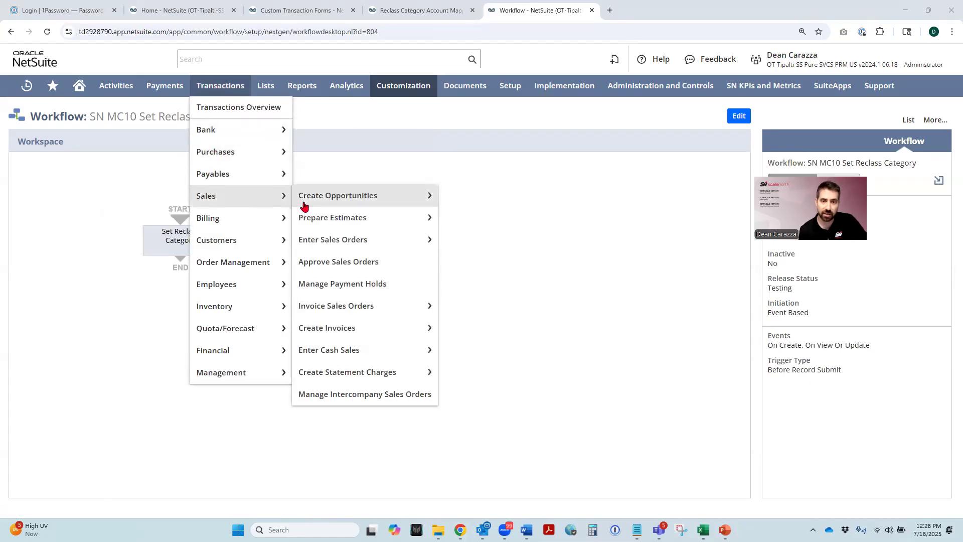
right_click(335, 245)
click(369, 253)
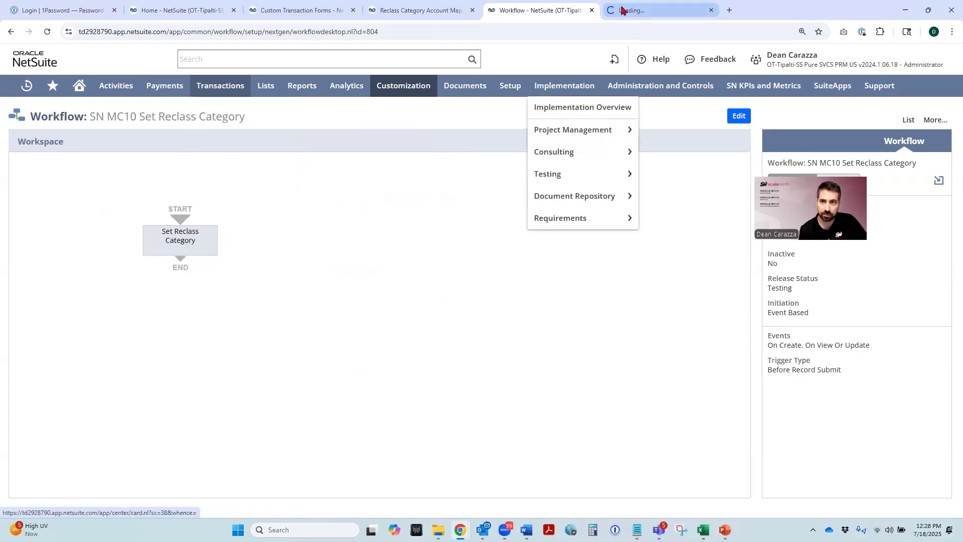
click(652, 11)
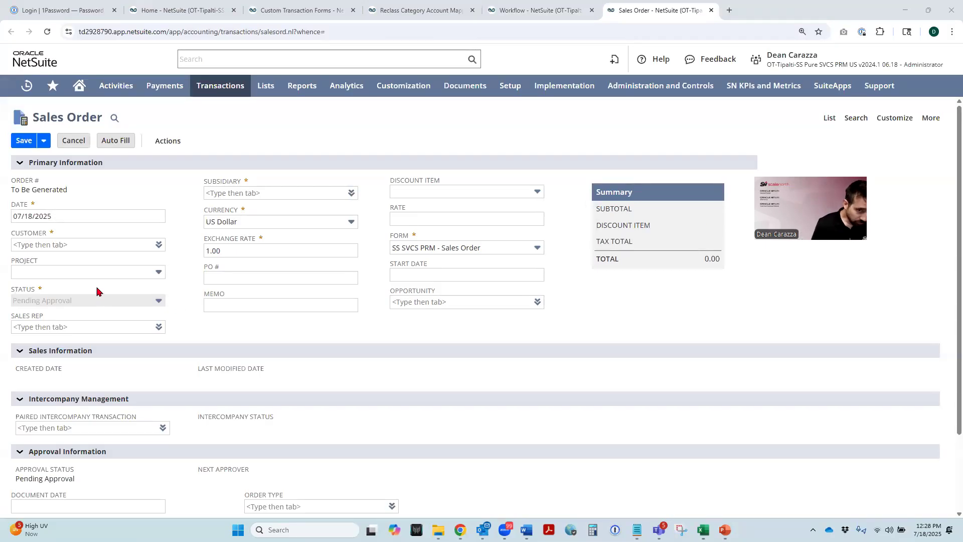
click(49, 246)
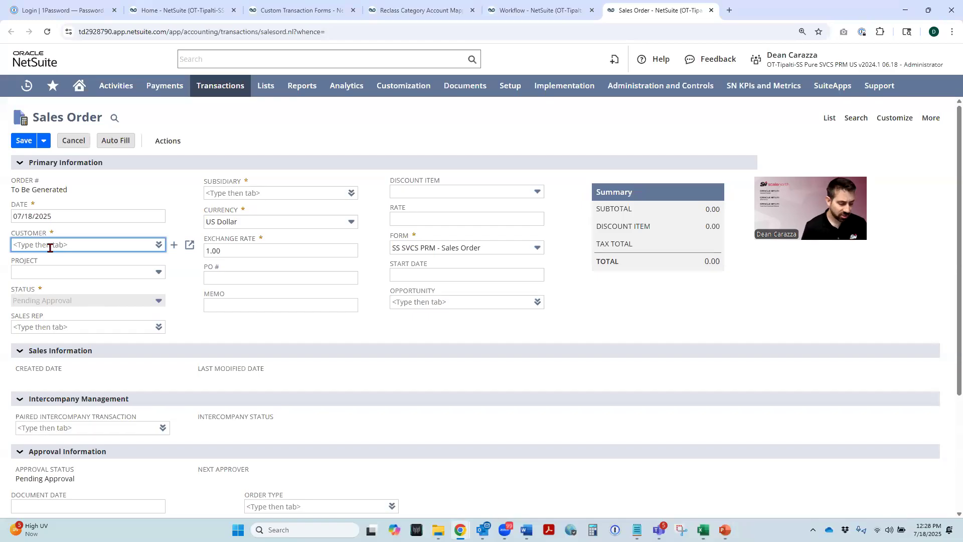
text(Renner)
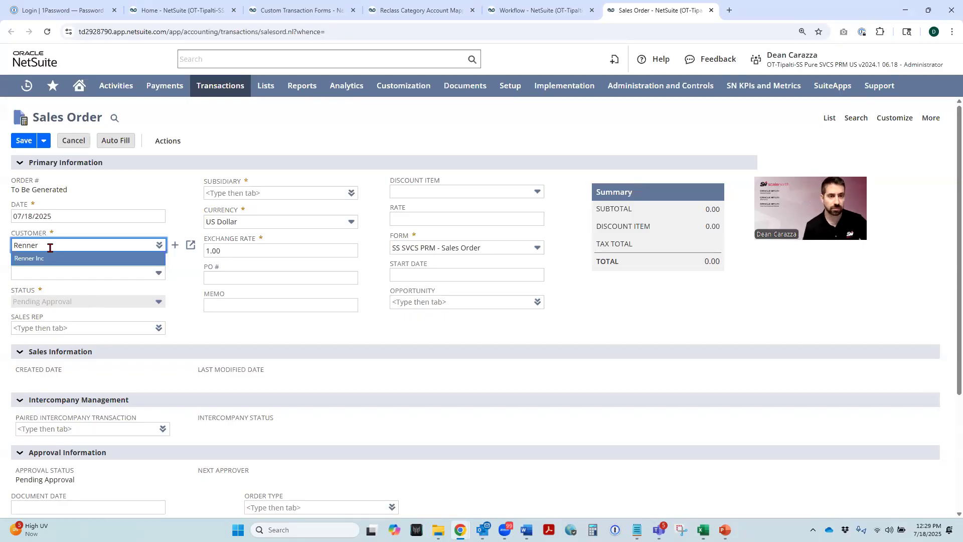
key(Return)
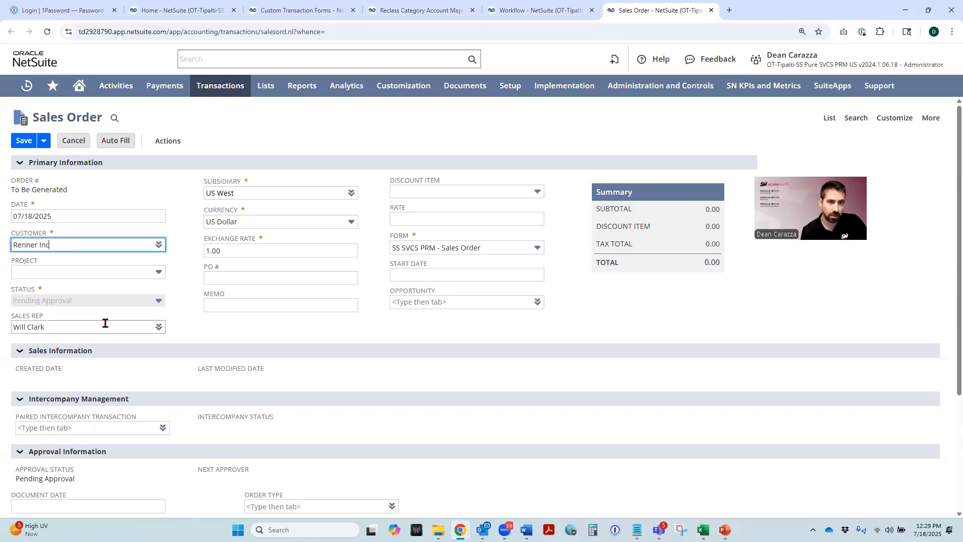
- Add an item line for INV_Dell 24" U2415 UltraSharp LED Monitor with quantity 5
scroll(146, 312, down, 3)
click(58, 440)
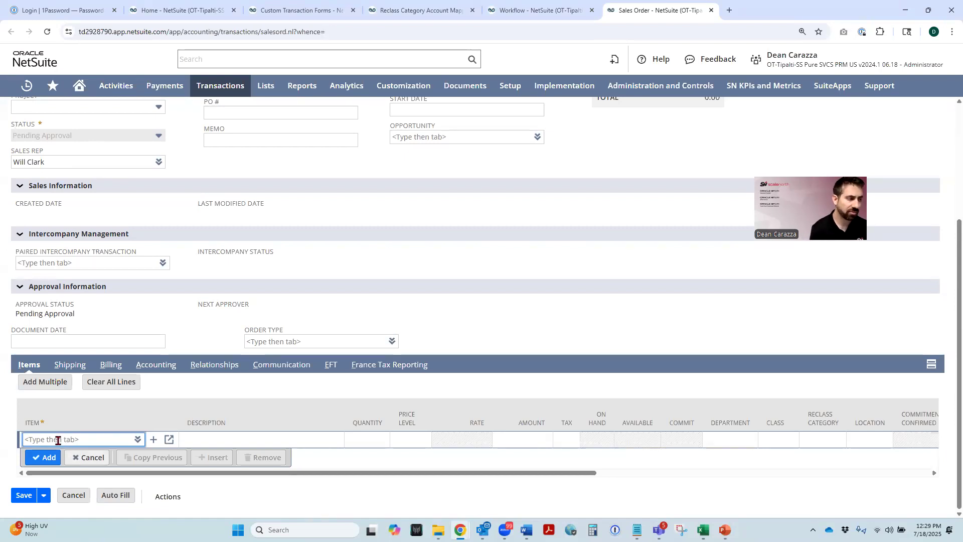
text(Inv)
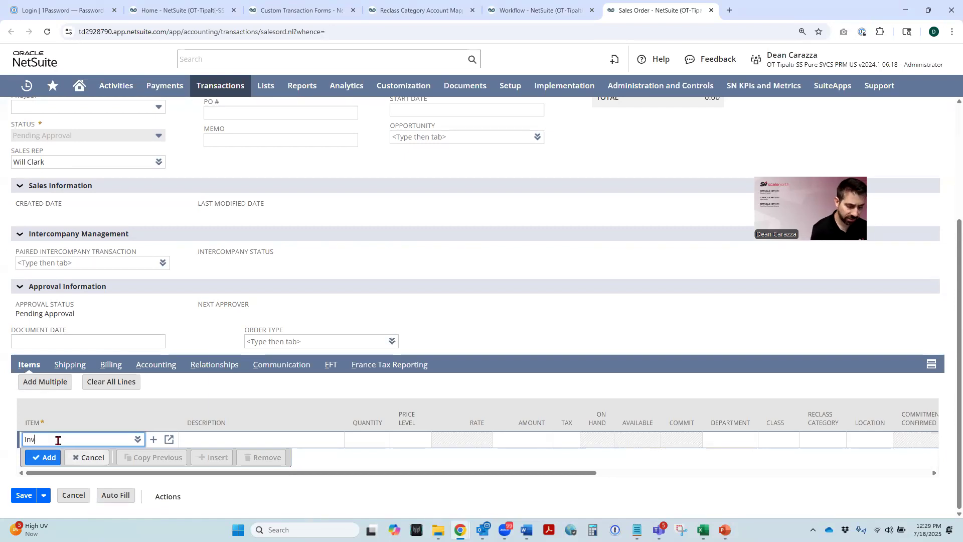
text(_Dell)
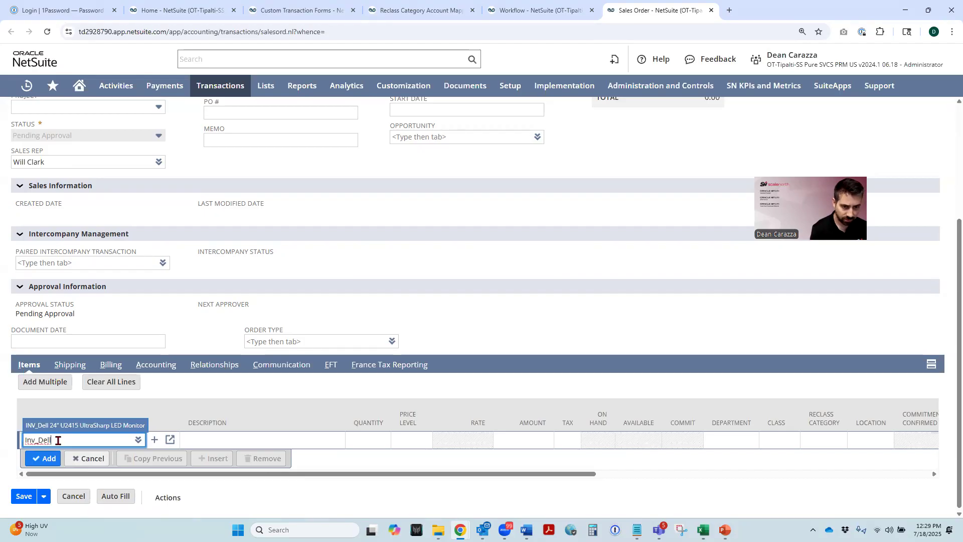
key(Tab)
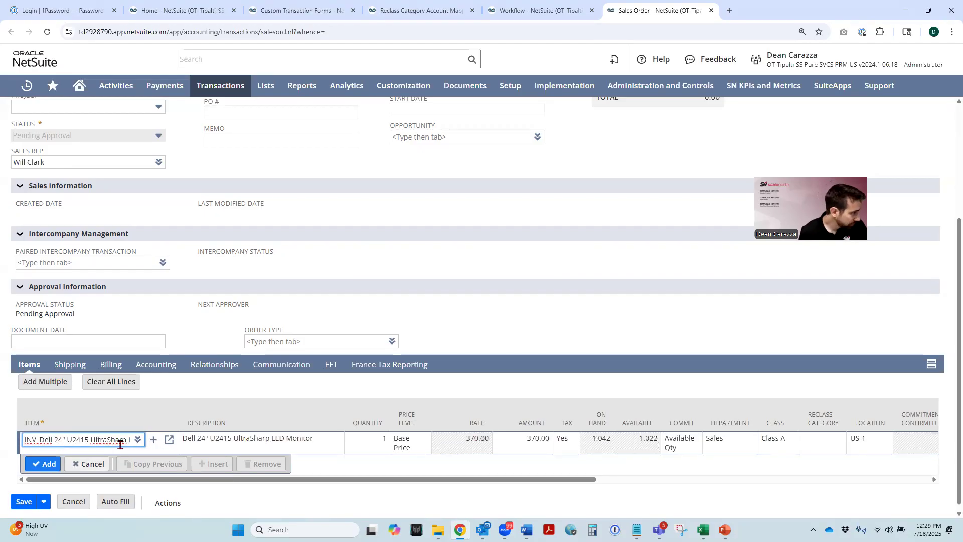
click(377, 447)
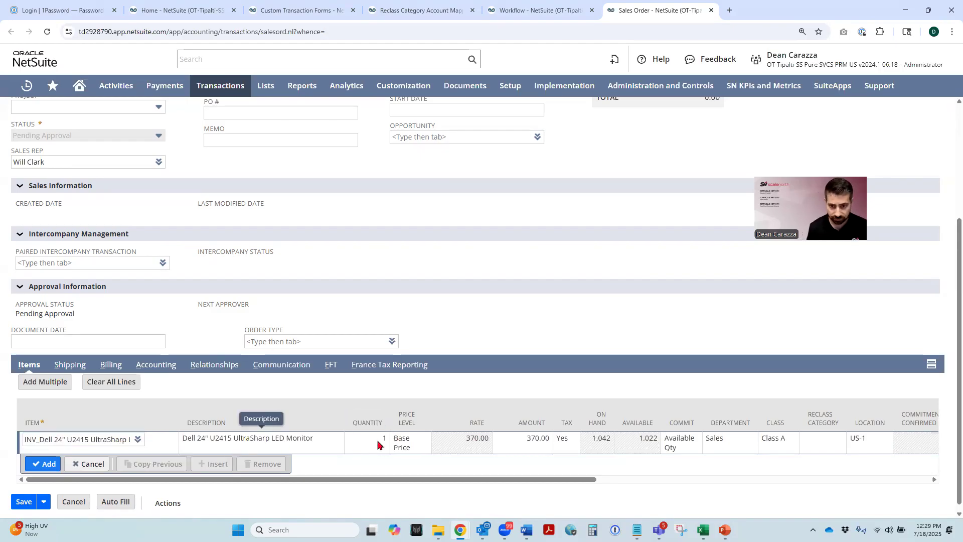
click(371, 442)
double_click(273, 439)
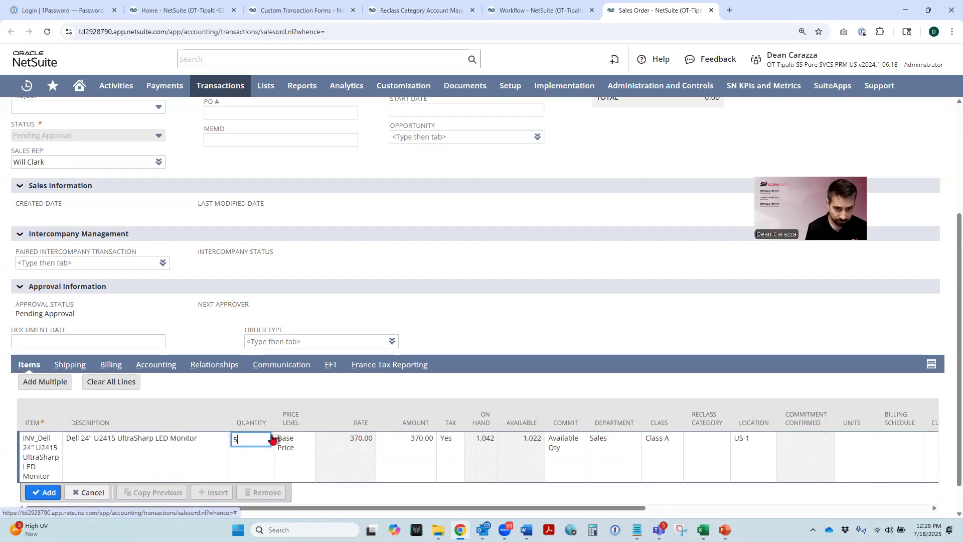
click(295, 446)
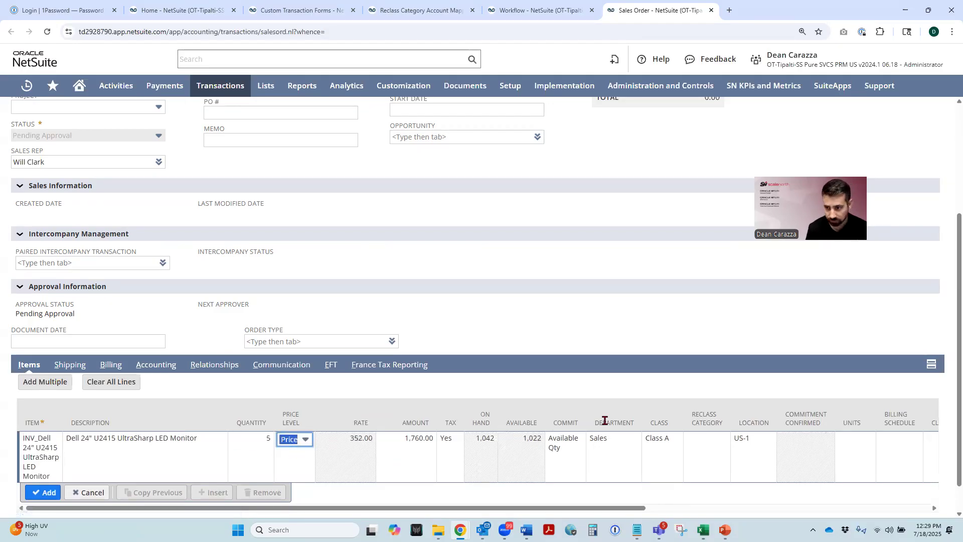
click(44, 493)
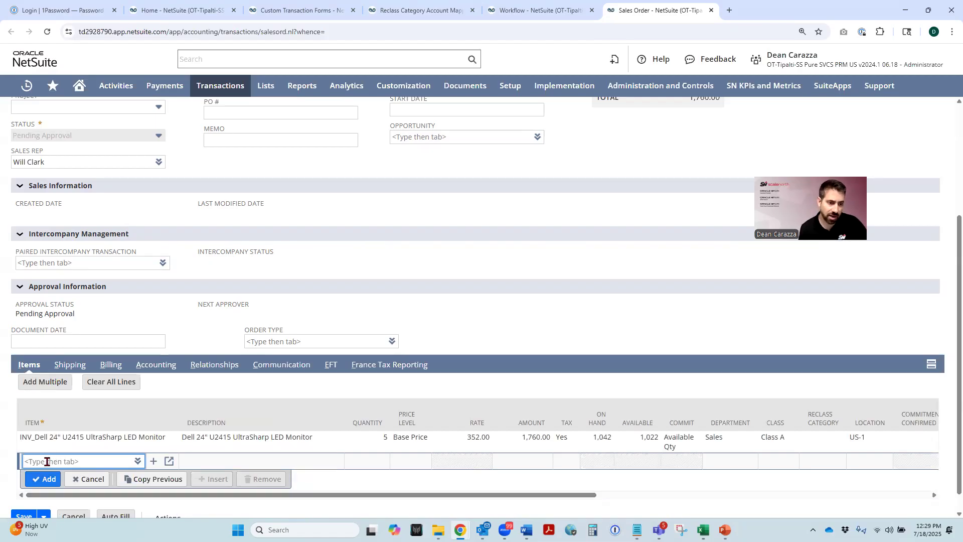
- Start a second item line for INV_Sun Sparc T4-2 Server with quantity 2
text(Inv_Su)
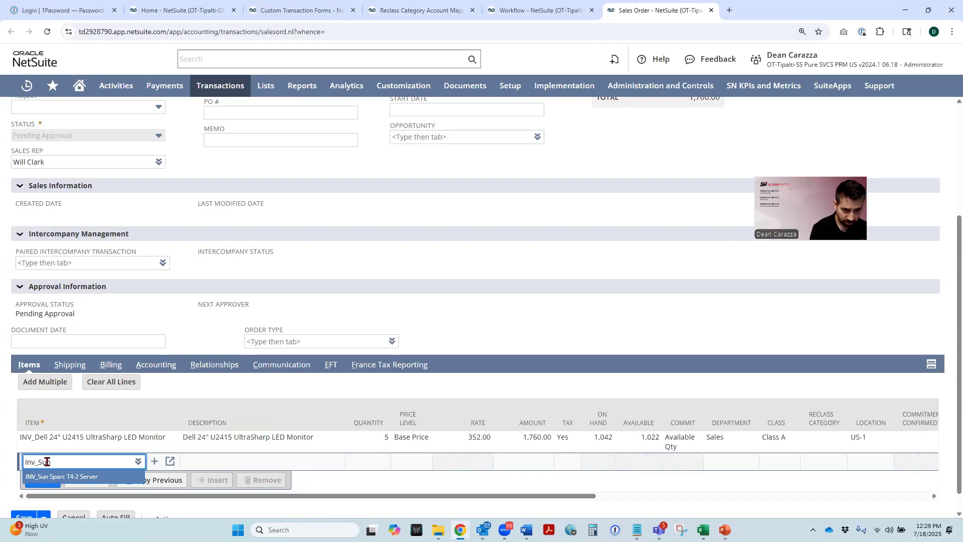
key(Tab)
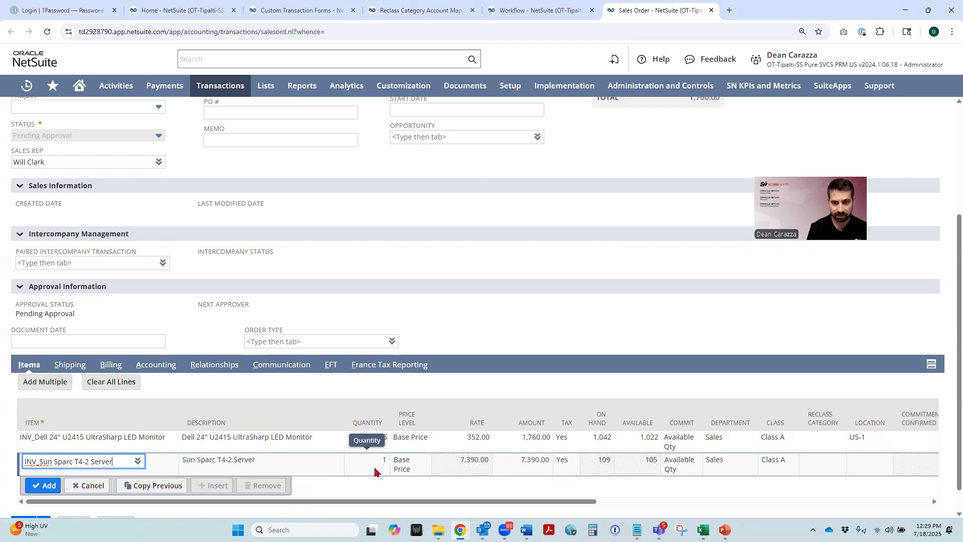
click(375, 470)
text(2)
key(Tab)
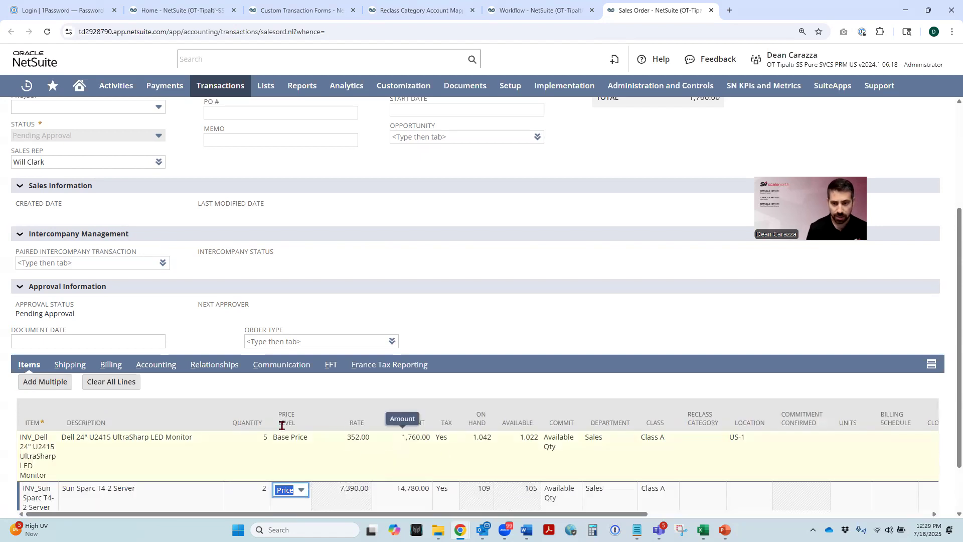
- Set the server line's price level to Custom with a rate of 0.00
scroll(282, 425, down, 1)
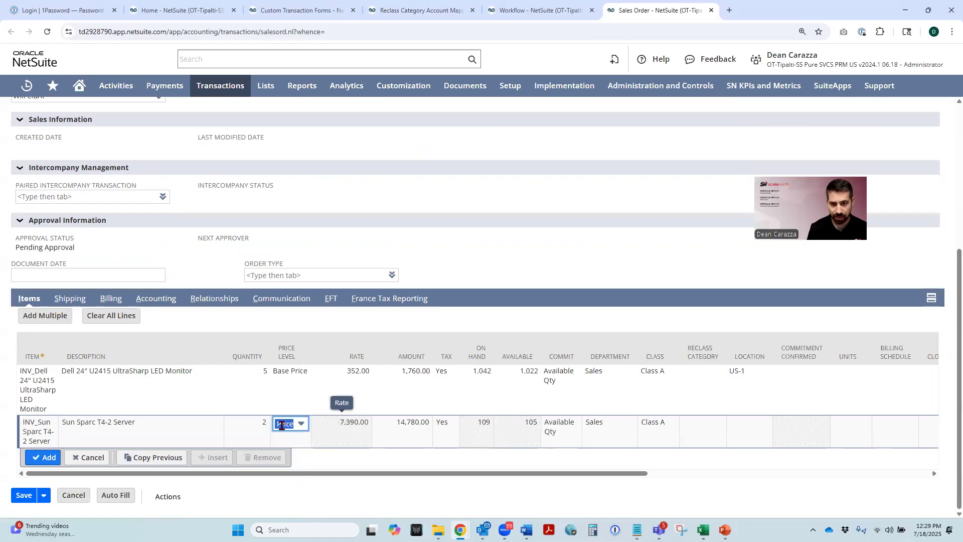
click(282, 426)
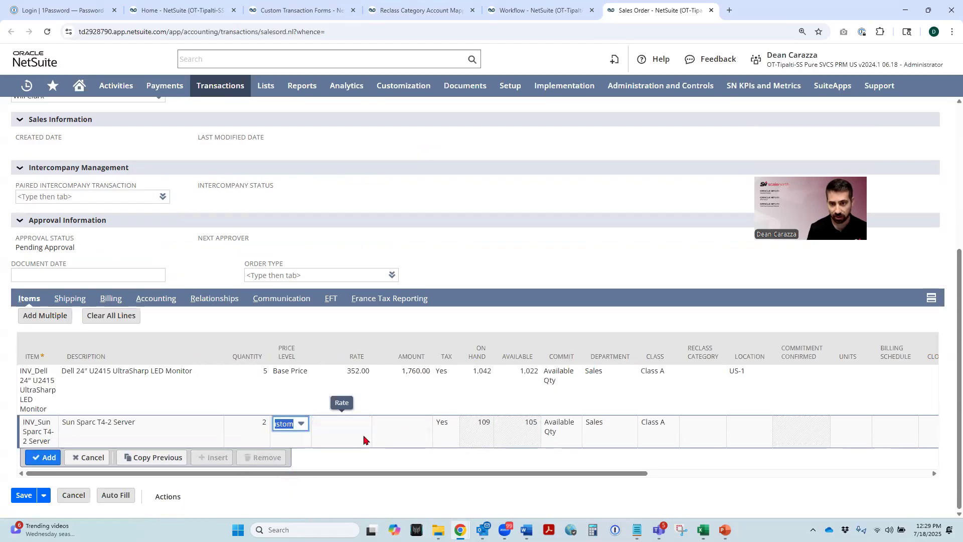
click(350, 437)
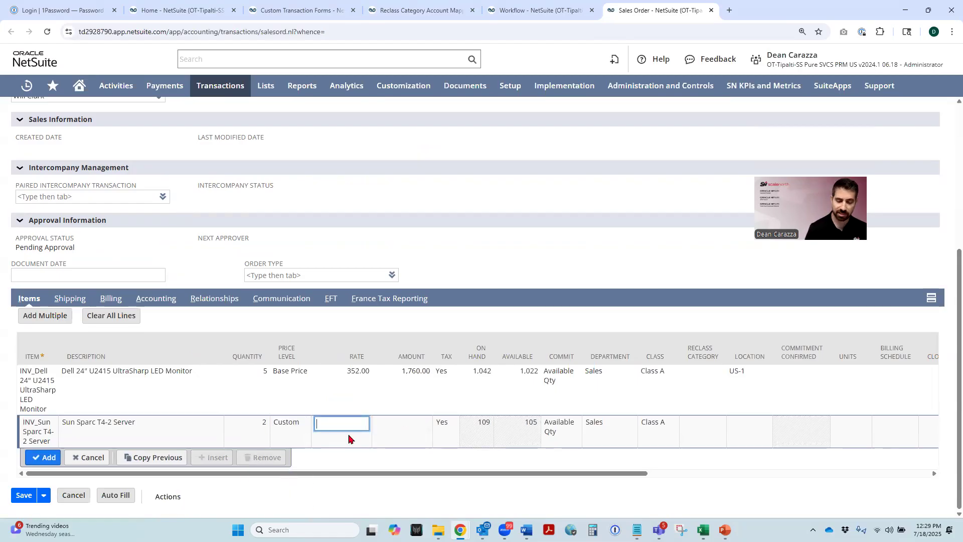
key(Tab)
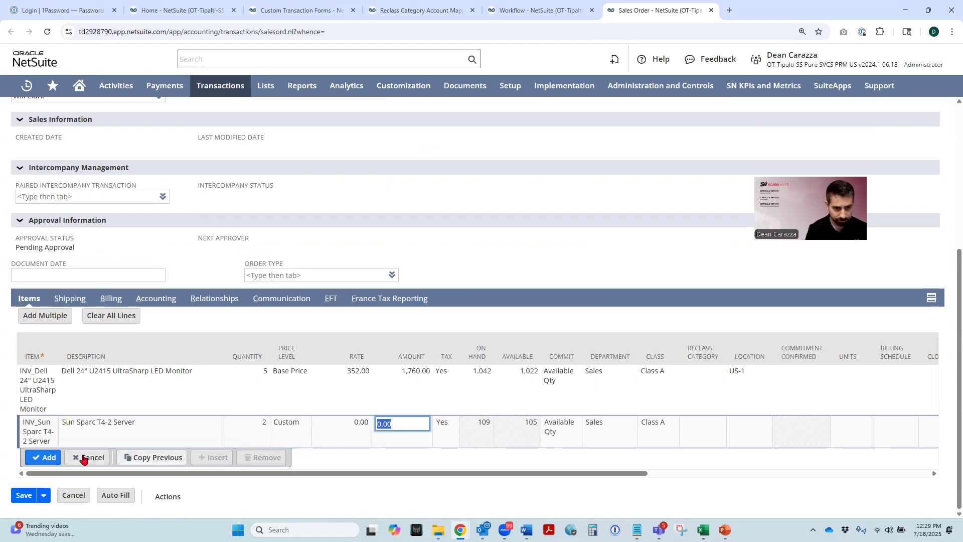
- Set the server line's location to US-1 and add the line to the order
click(45, 457)
drag(404, 474, 582, 476)
click(572, 422)
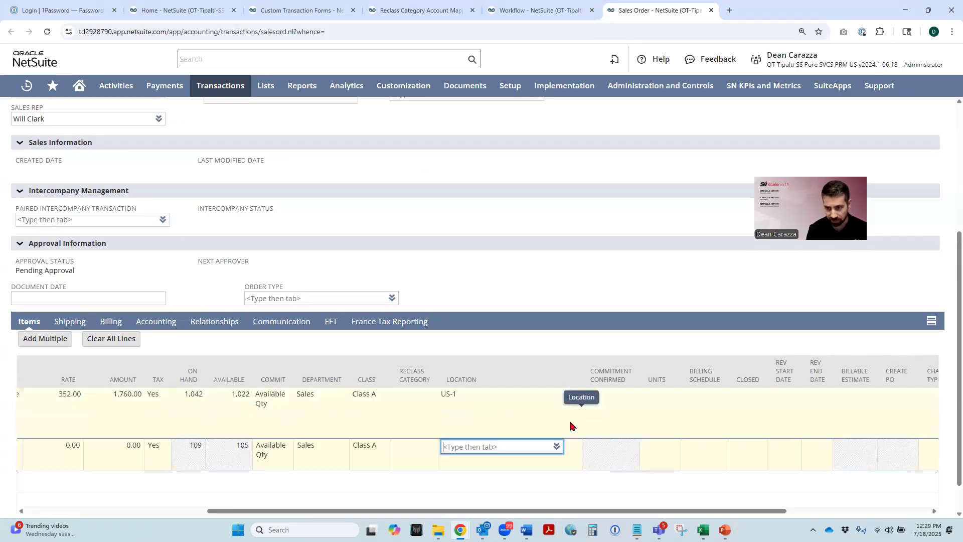
click(553, 448)
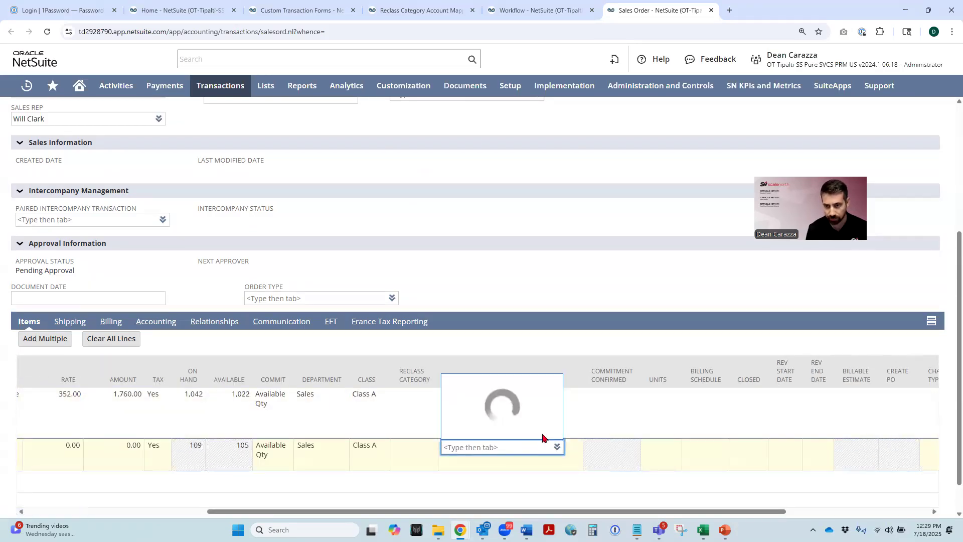
click(445, 325)
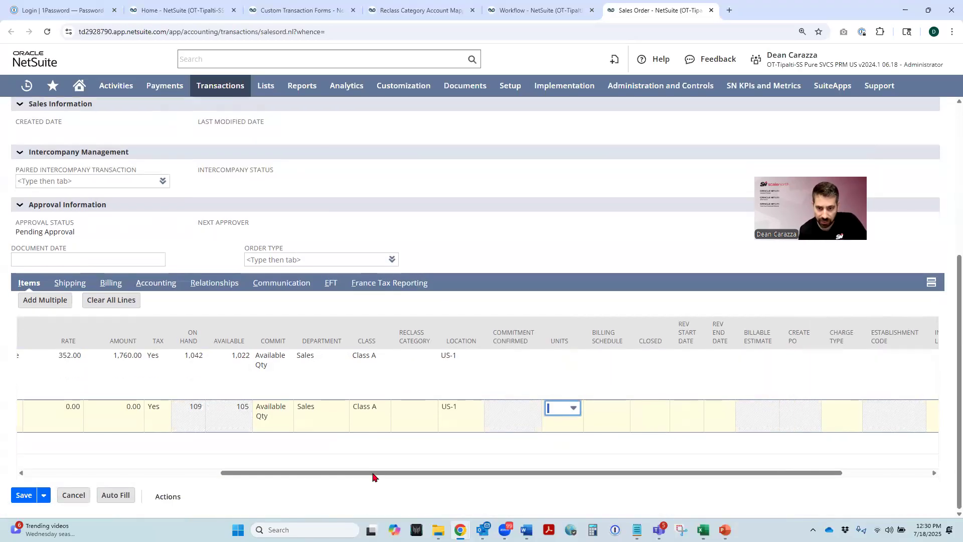
drag(373, 477, 155, 480)
click(35, 444)
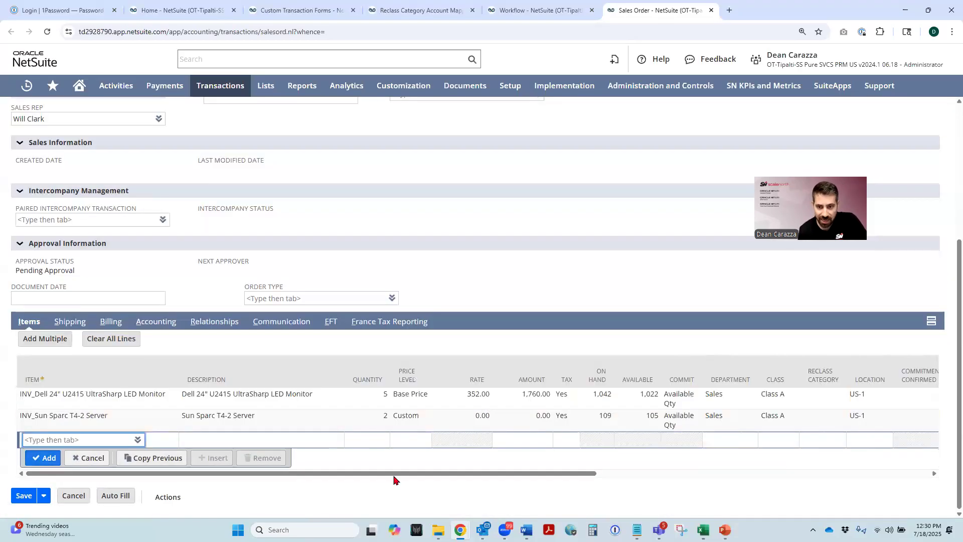
drag(542, 477, 710, 475)
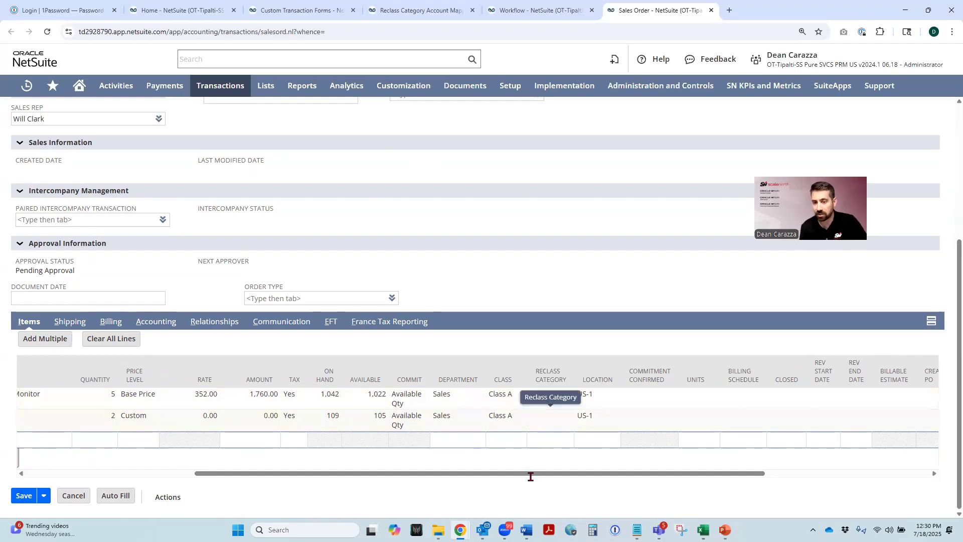
- Save the sales order and check the Reclass Category on its zero-rate server line
drag(340, 476, 243, 475)
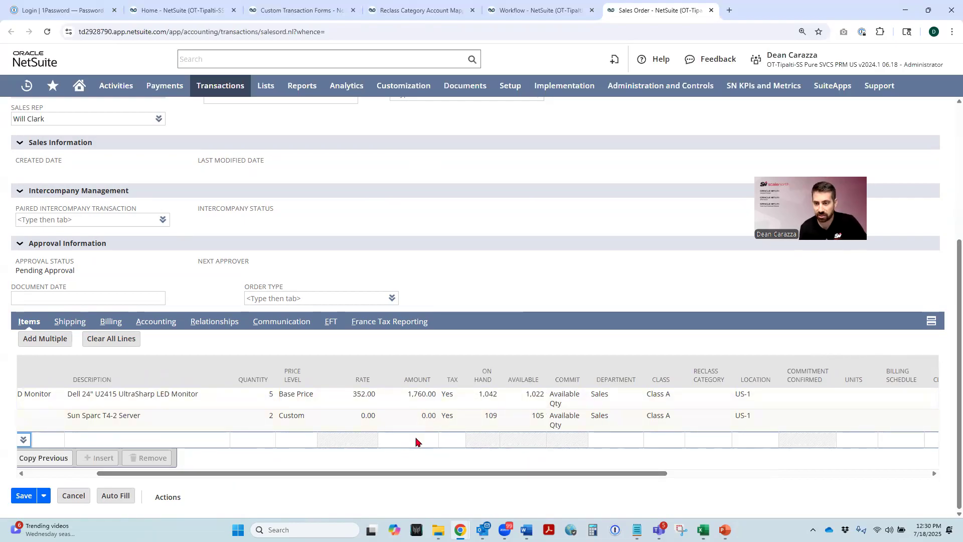
drag(472, 477, 577, 476)
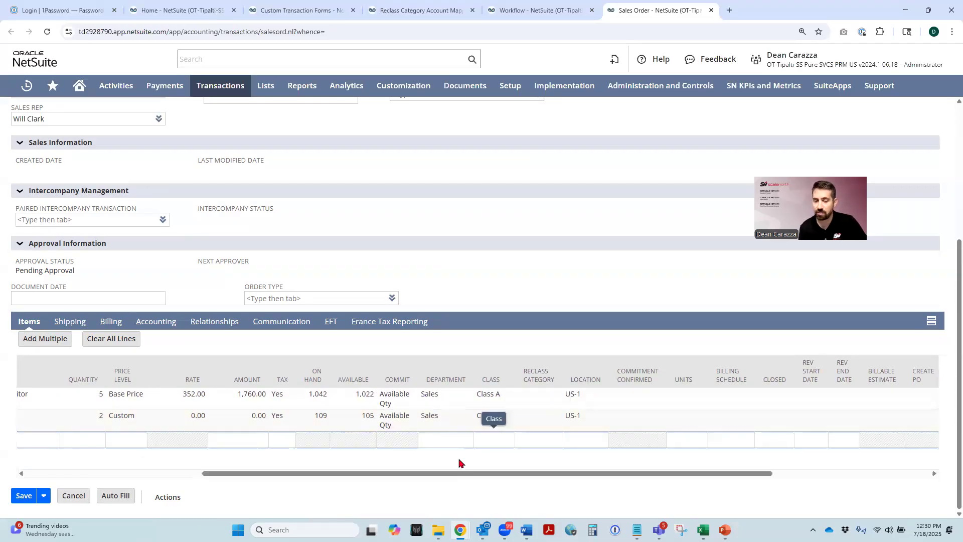
drag(442, 472, 203, 477)
scroll(160, 234, up, 1)
scroll(160, 234, up, 4)
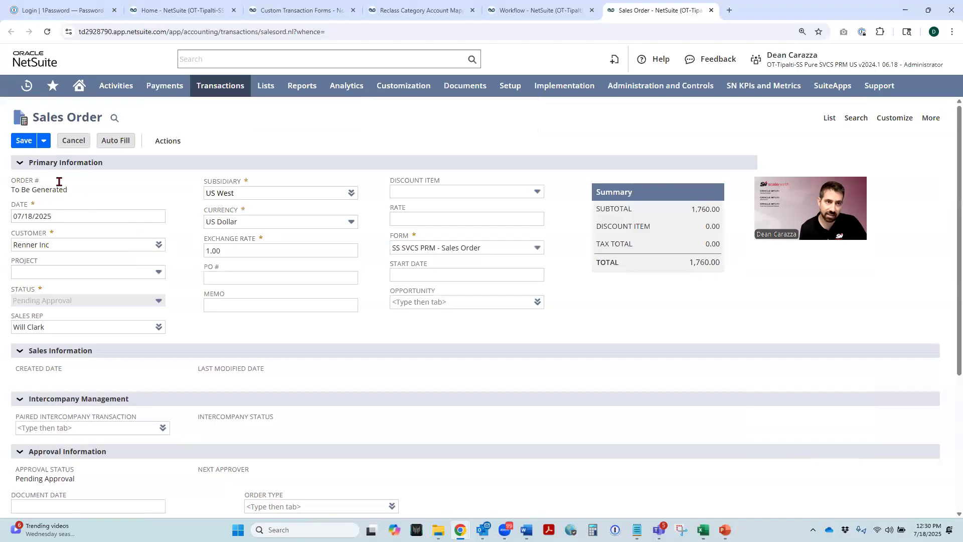
click(23, 142)
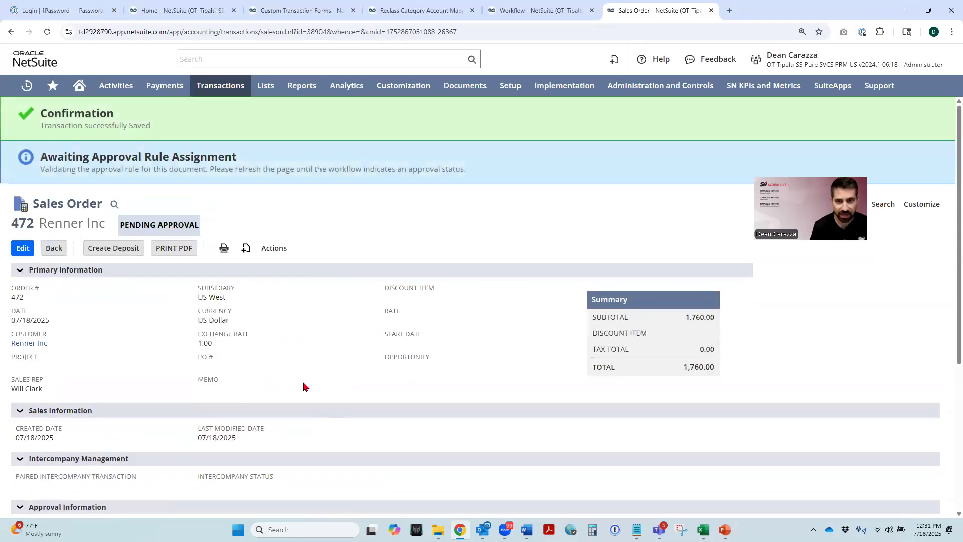
scroll(331, 366, down, 5)
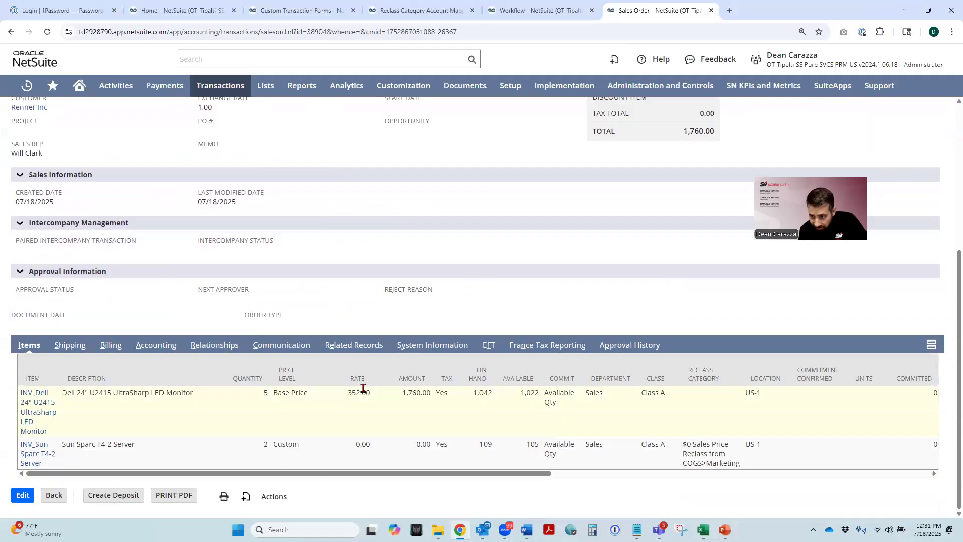
drag(745, 466, 675, 451)
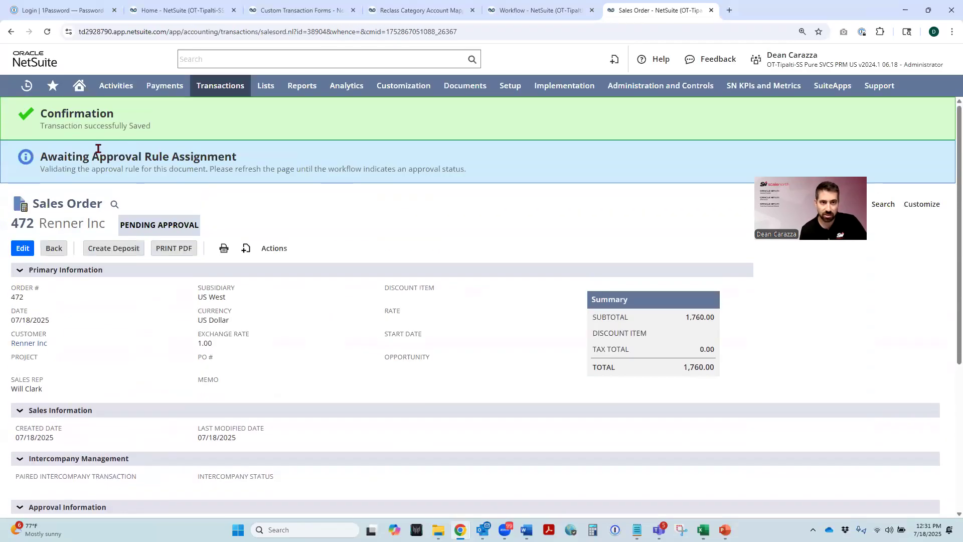
- Approve the 1,760.00 Renner Inc sales order through the sales order approval page
mouse_move(209, 89)
mouse_move(217, 200)
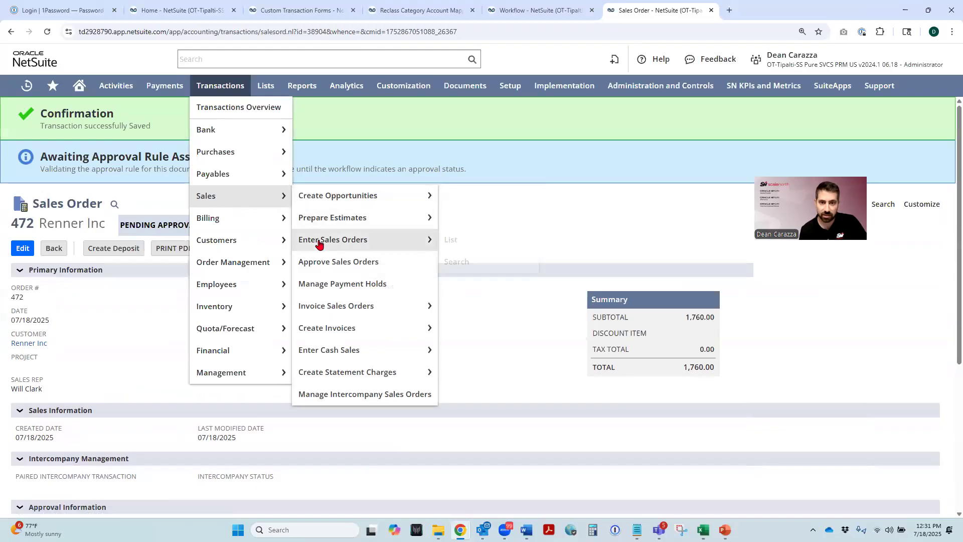
click(322, 262)
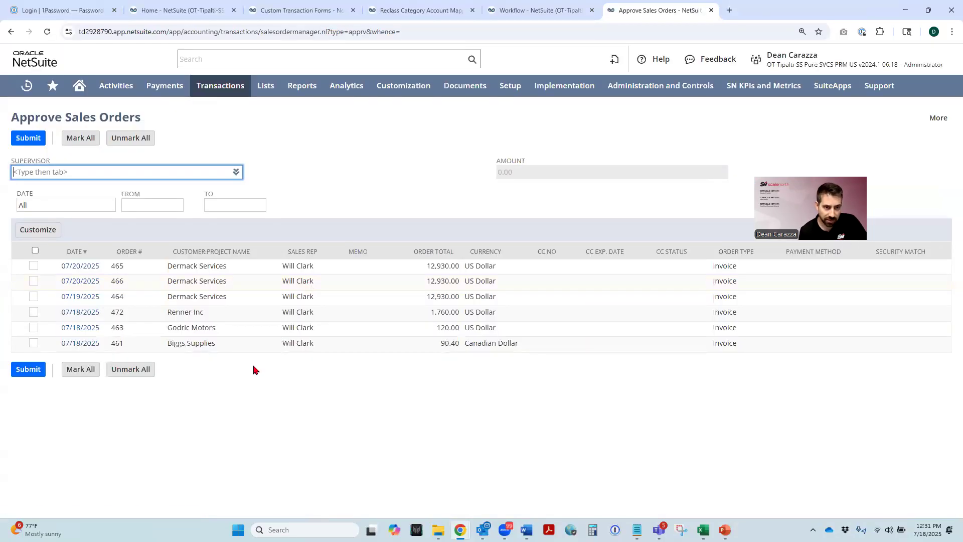
triple_click(172, 318)
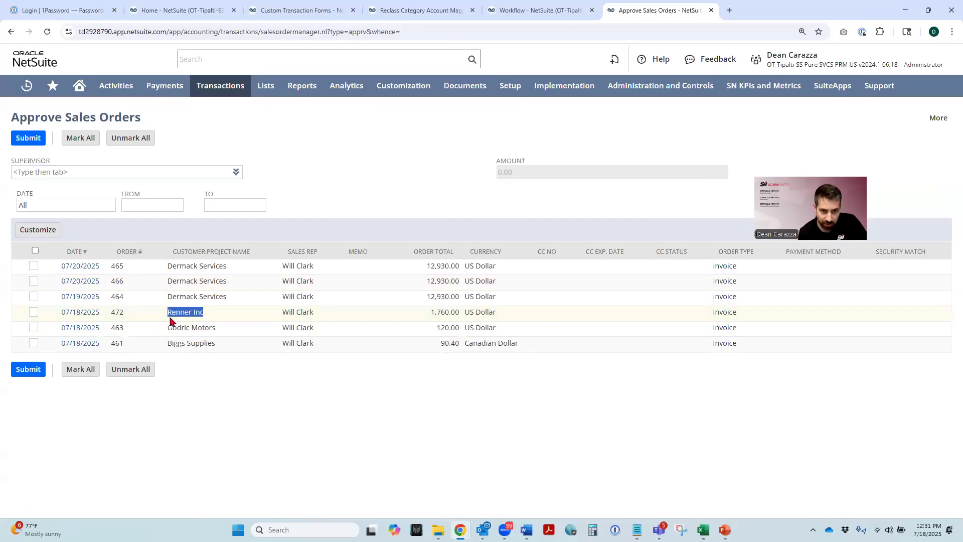
click(33, 313)
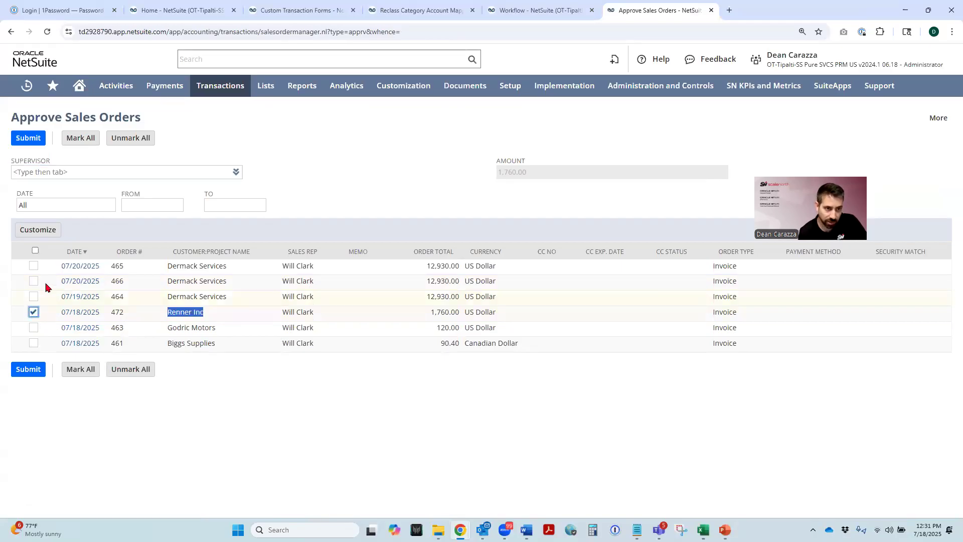
click(27, 140)
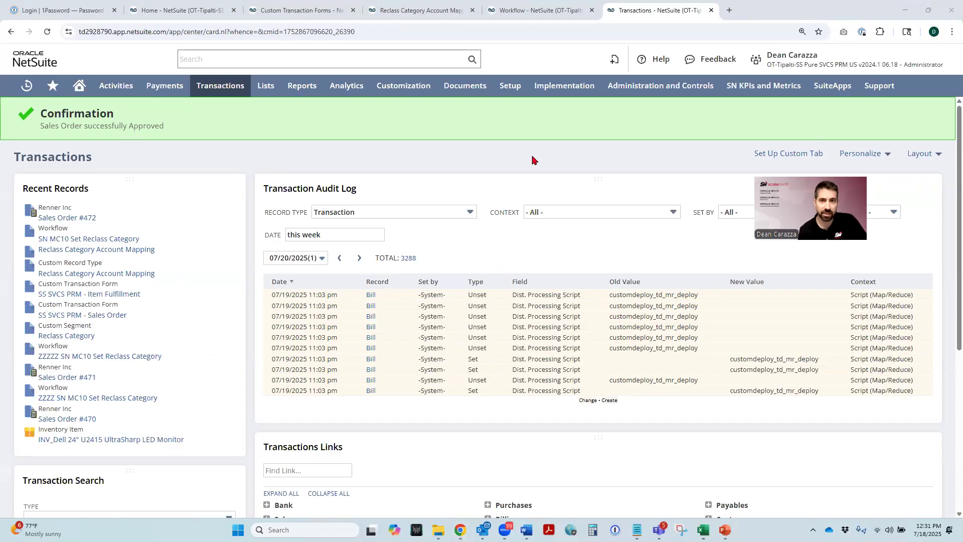
- Start a new plug-in implementation and upload GL Plugin Reclass Script.js to the SuiteScripts folder as its script file, overwriting the existing copy
mouse_move(412, 93)
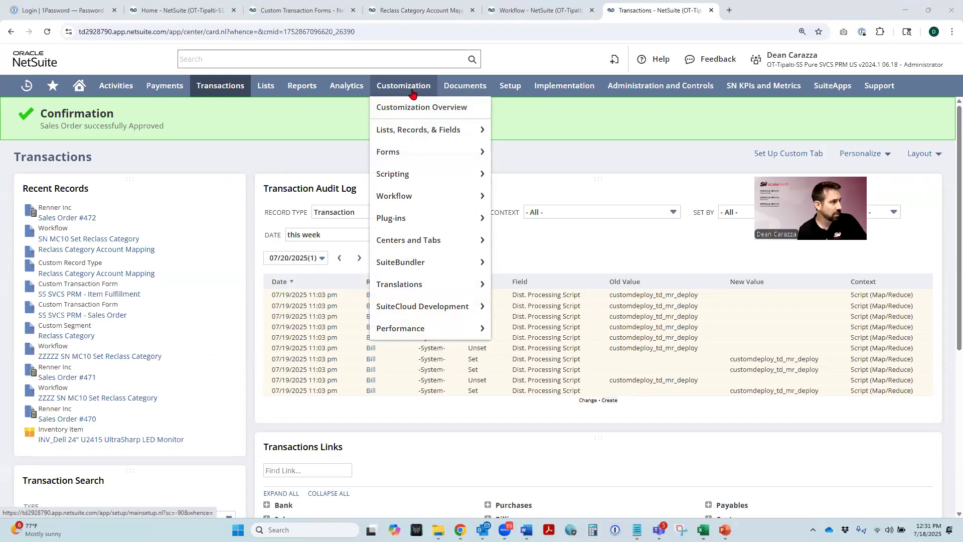
mouse_move(430, 218)
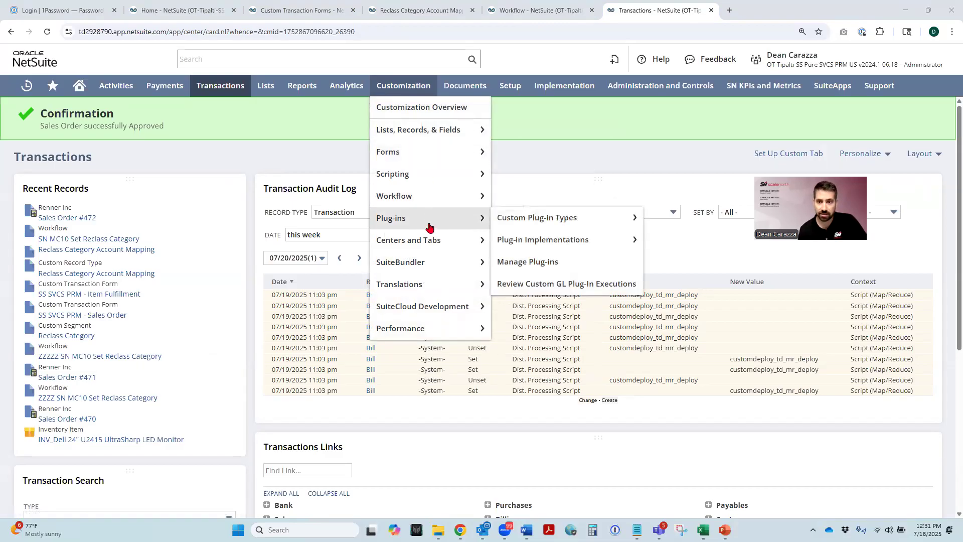
mouse_move(535, 221)
mouse_move(542, 240)
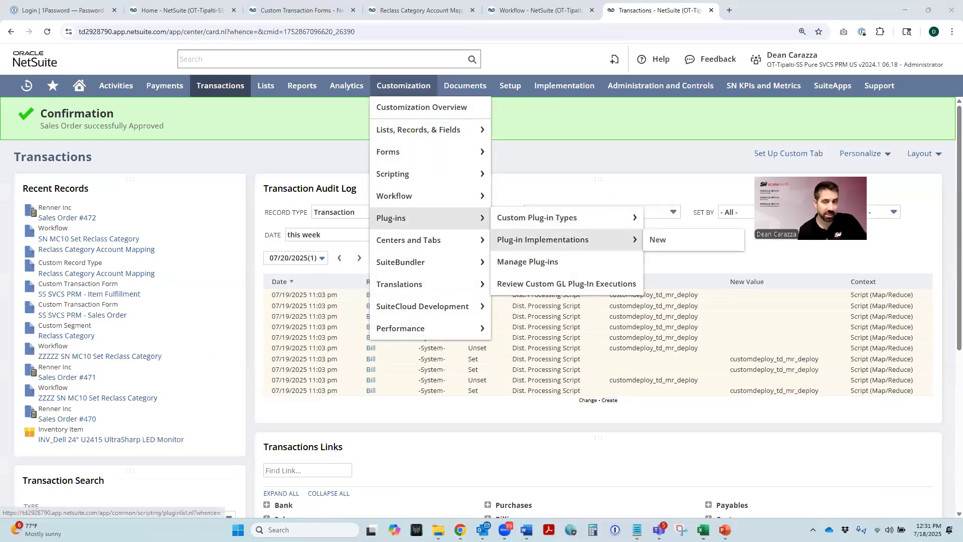
click(663, 240)
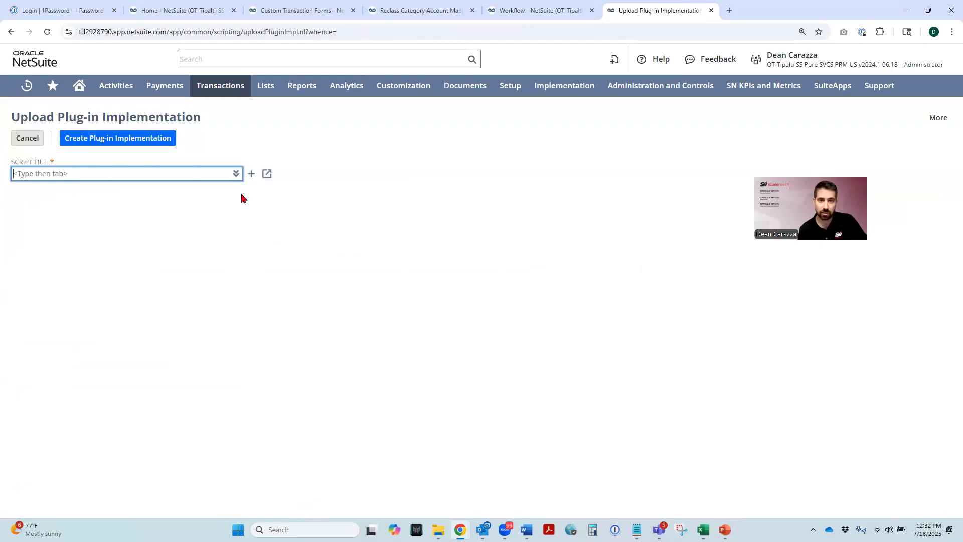
click(251, 174)
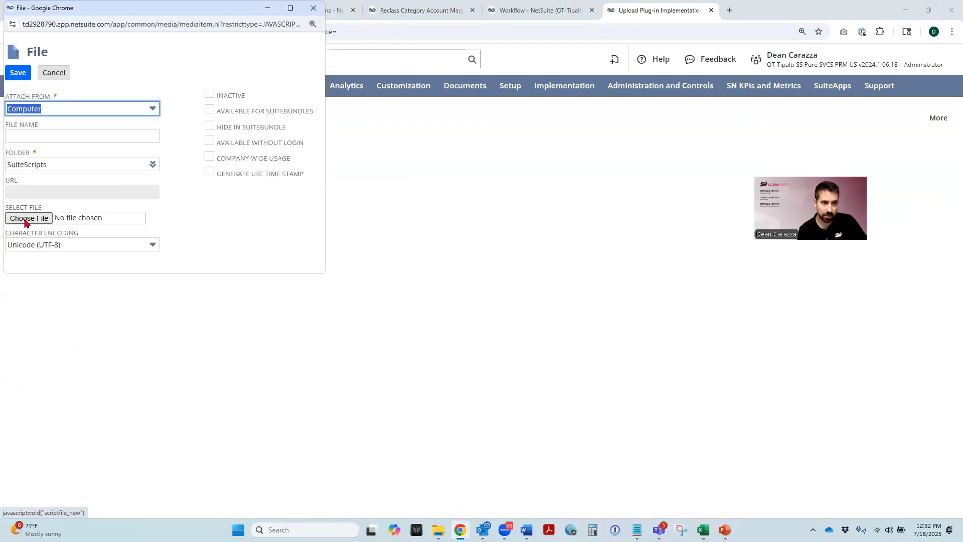
click(26, 222)
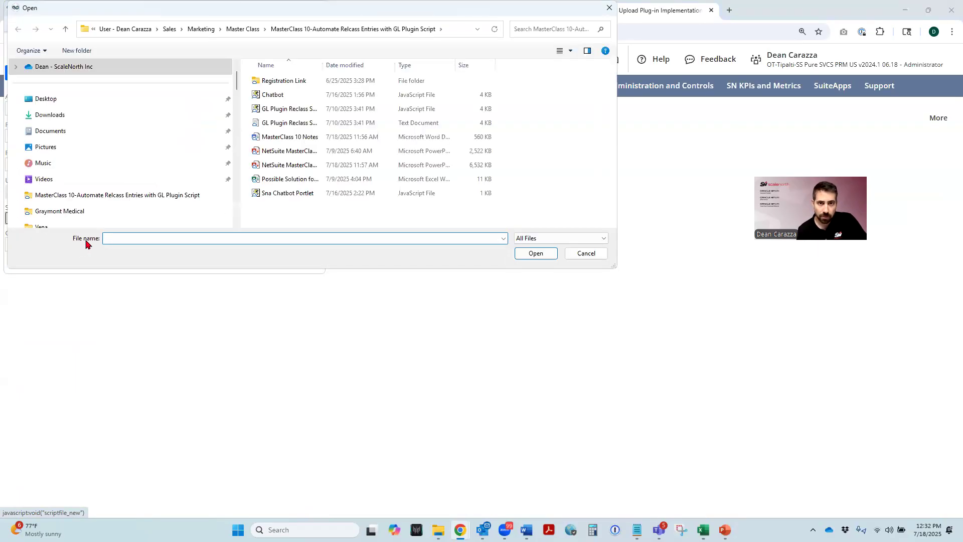
double_click(324, 65)
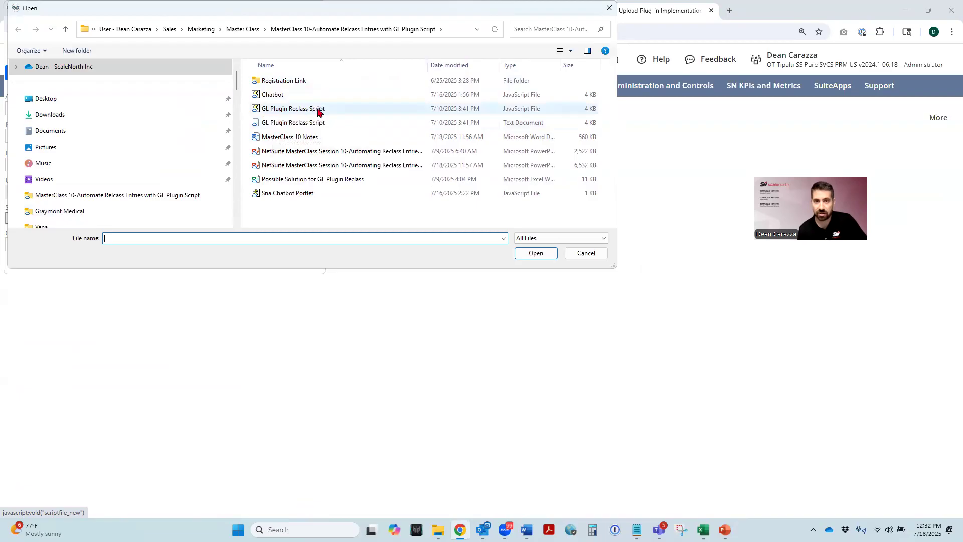
click(294, 112)
double_click(294, 111)
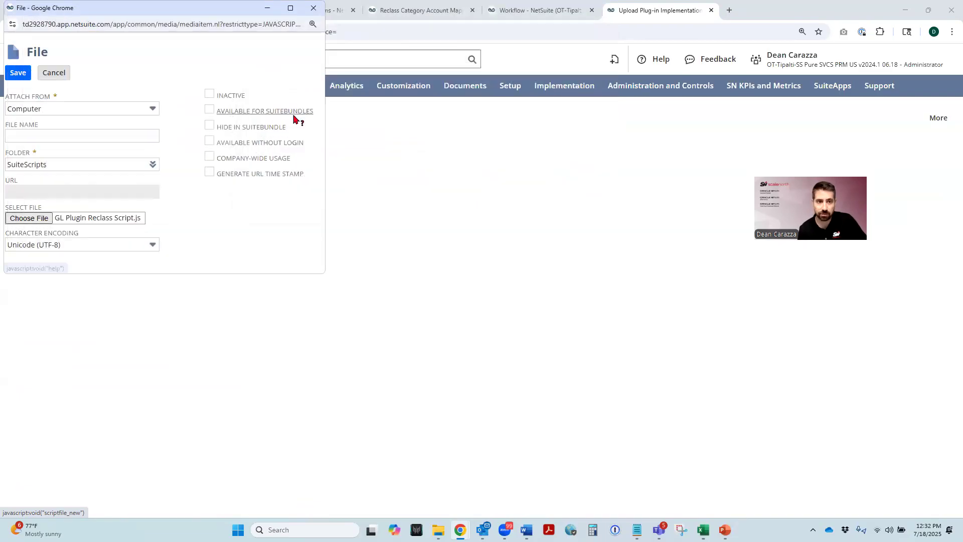
click(19, 75)
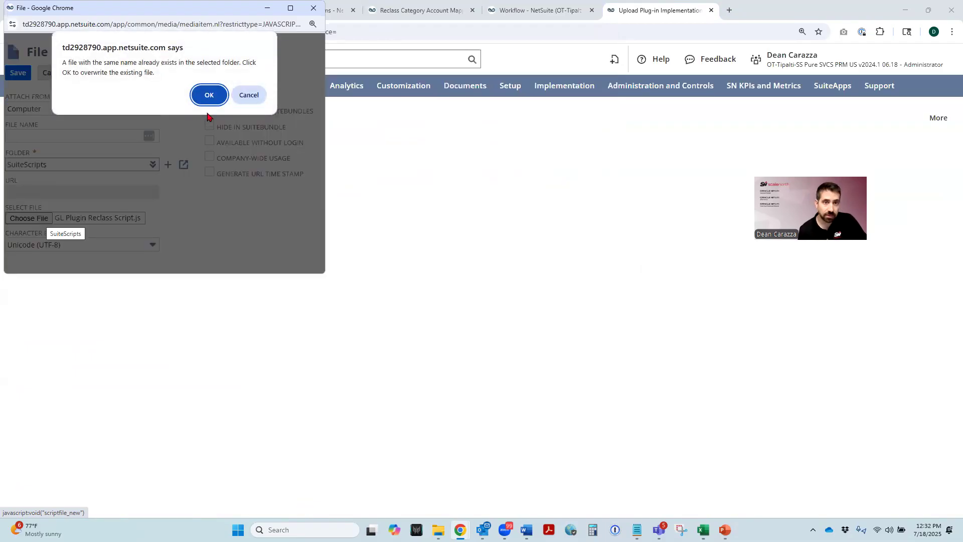
click(208, 96)
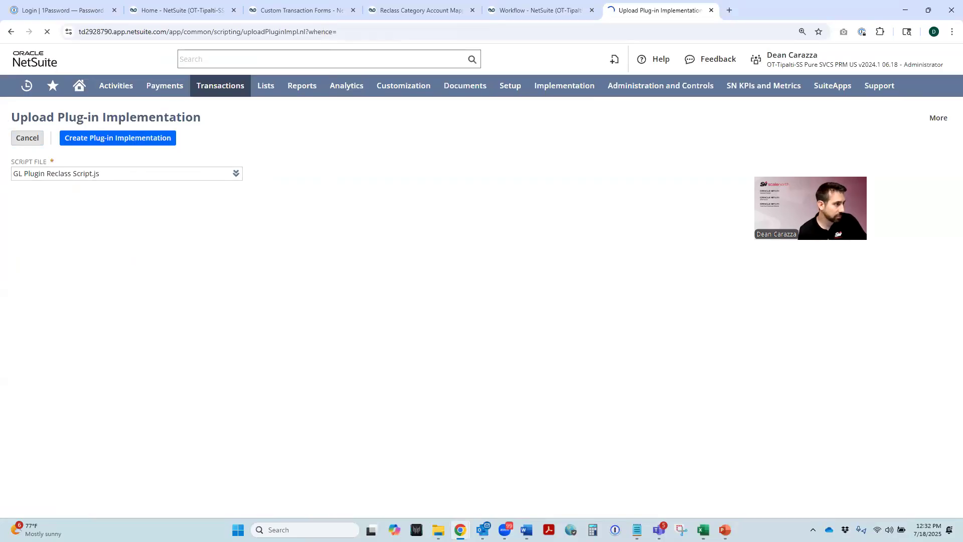
- Name the Custom GL Lines plug-in implementation GL Plugin Reclass and set its ID to sn_gl_plugin_reclass
key(alt+Tab)
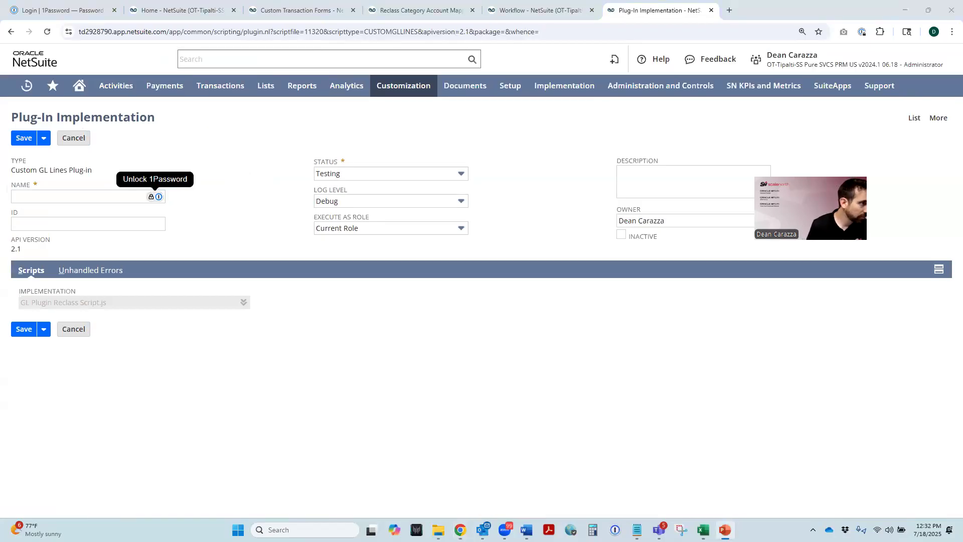
click(38, 200)
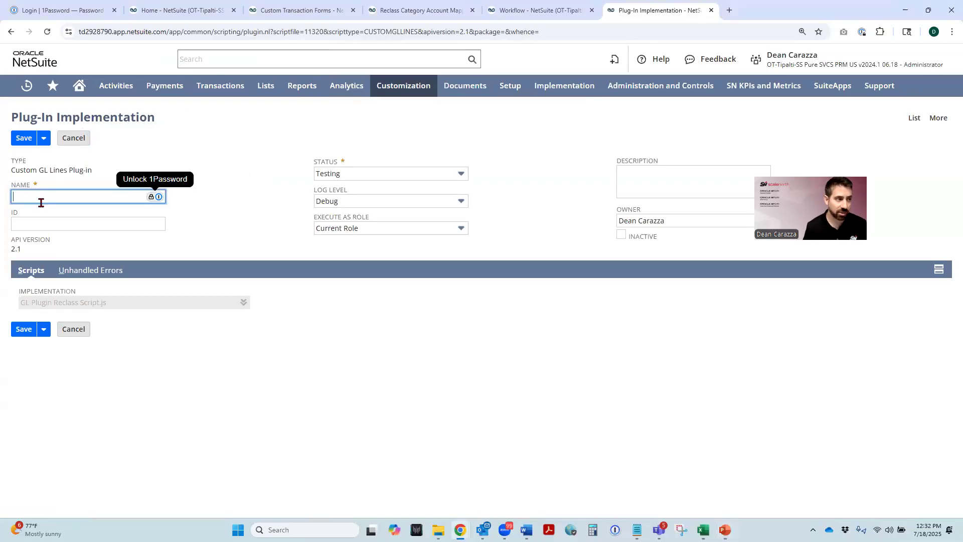
text(GL Plugin Reclass)
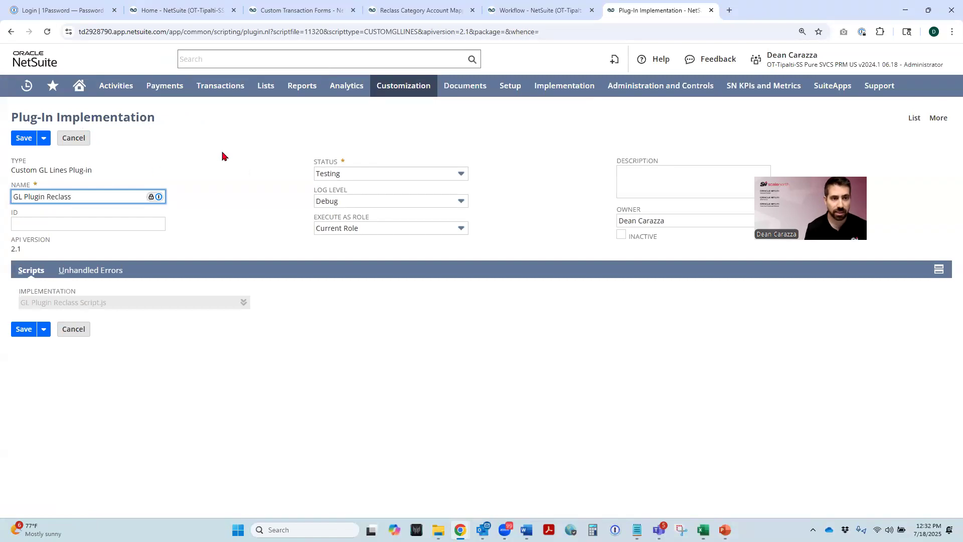
click(212, 162)
key(alt+Tab)
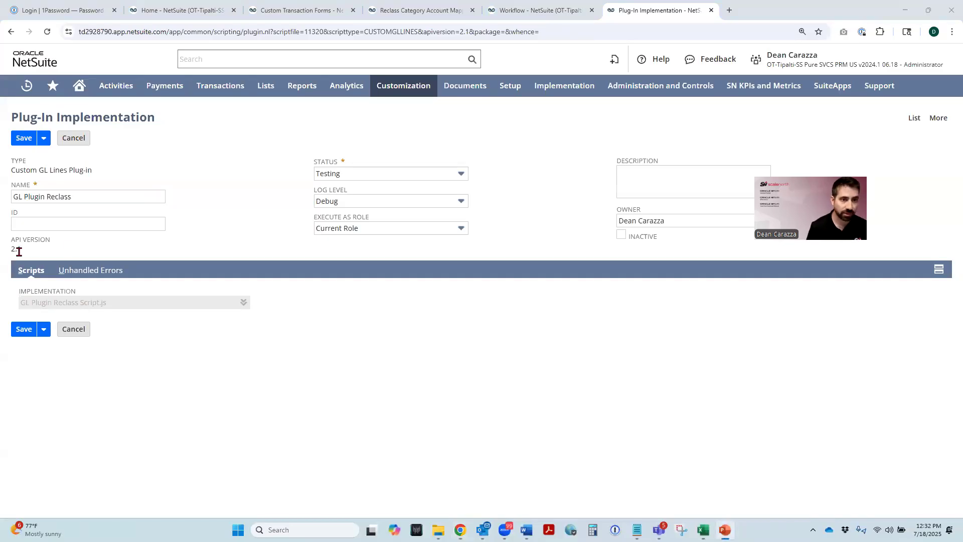
click(47, 224)
text(sn_gl_plugin_reclass)
click(223, 168)
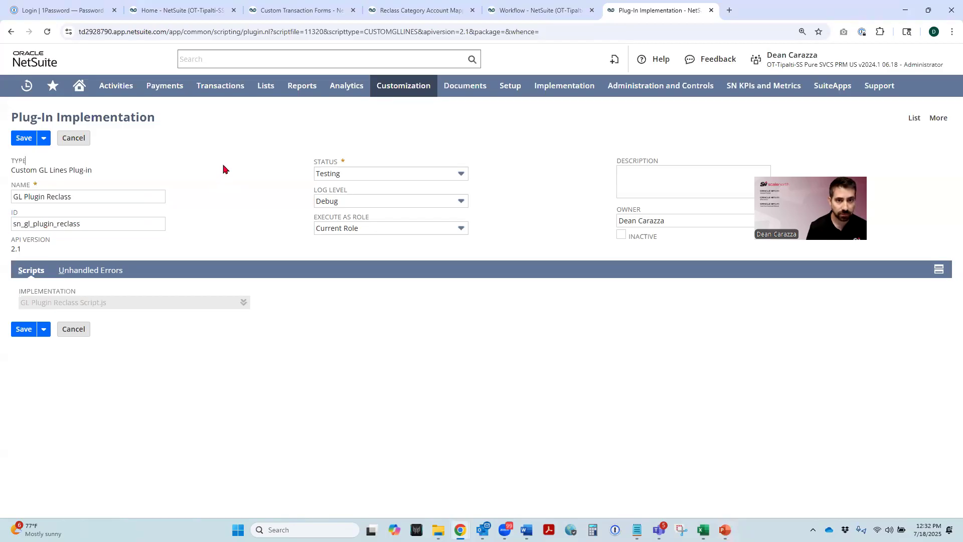
- Set the plug-in implementation's status to Released and save it
key(alt+Tab)
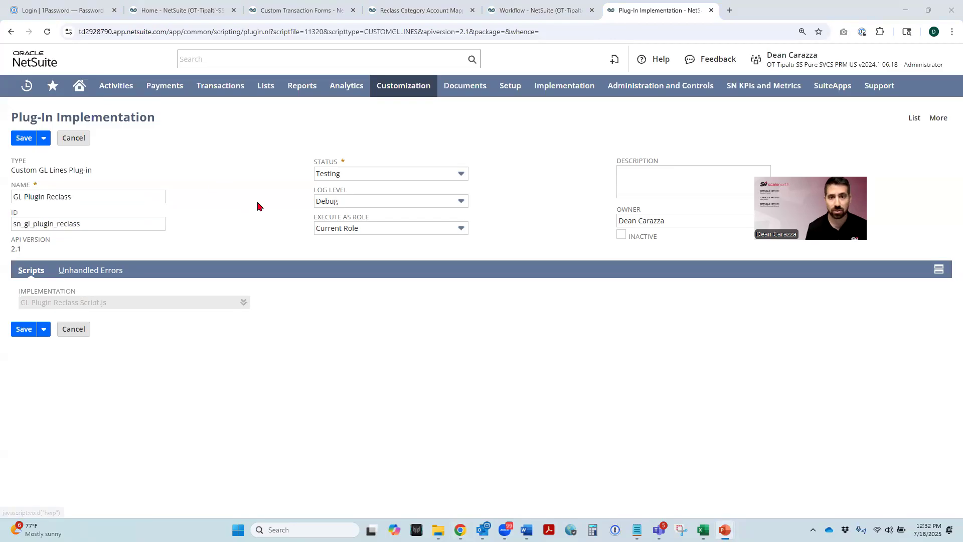
click(333, 173)
click(335, 218)
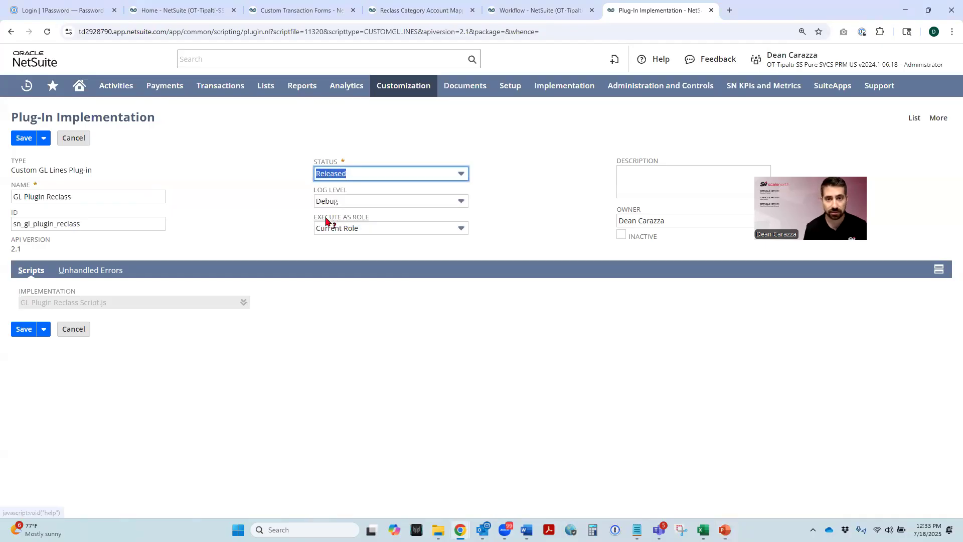
click(237, 176)
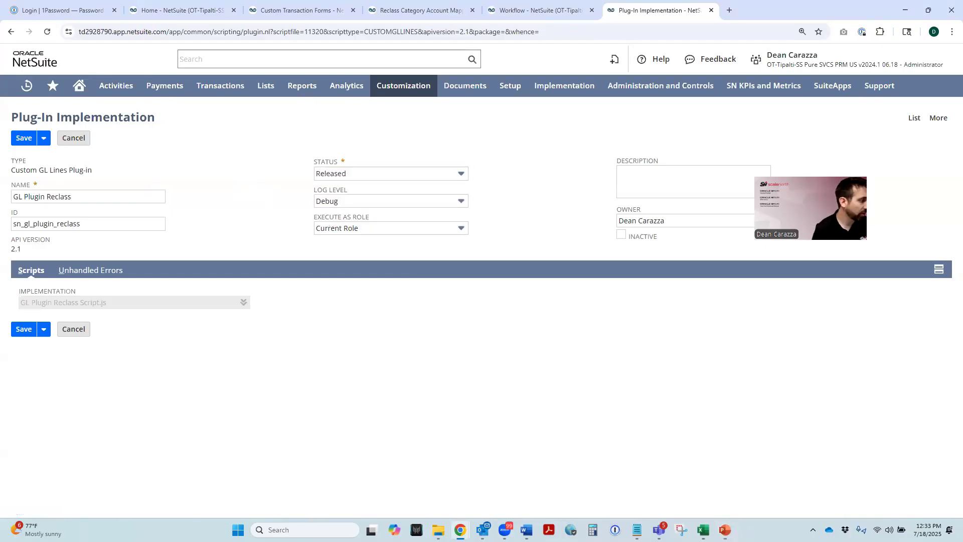
click(22, 140)
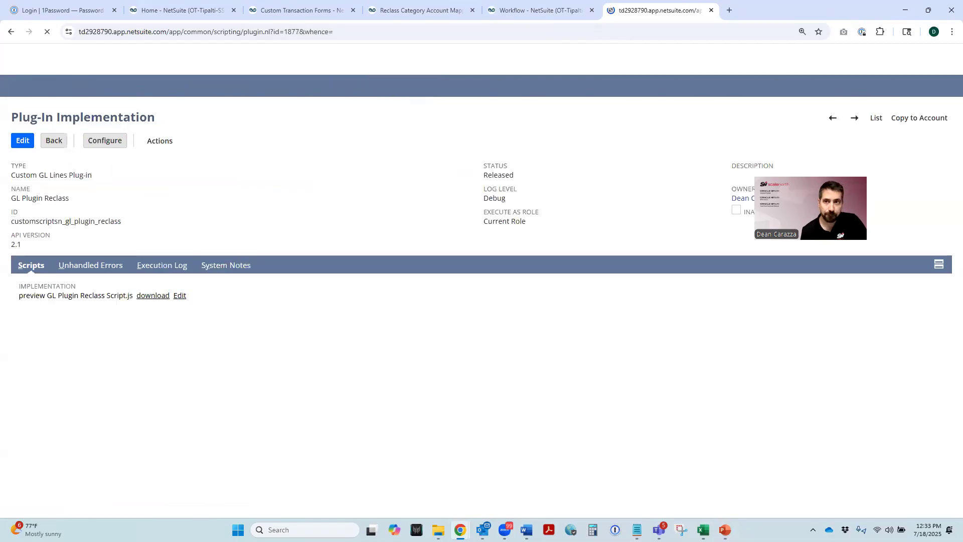
- Configure the GL Plugin Reclass execution rules for the Item Fulfillment transaction type and all subsidiaries
click(104, 142)
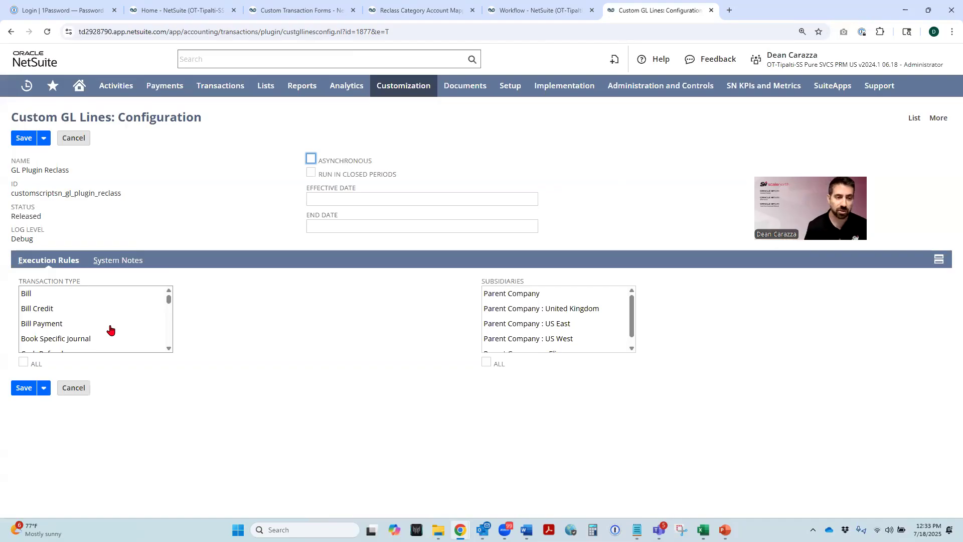
scroll(95, 315, down, 2)
scroll(97, 314, down, 4)
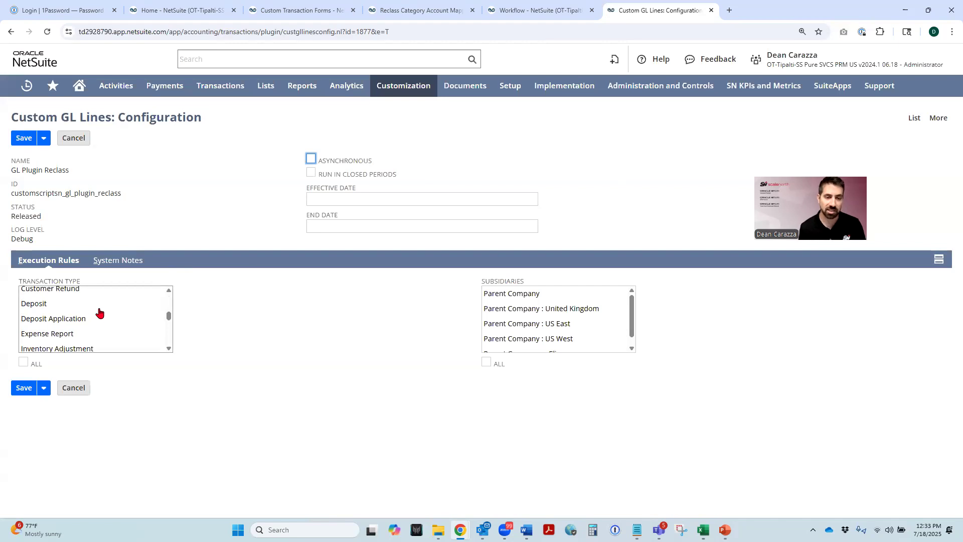
scroll(98, 314, down, 3)
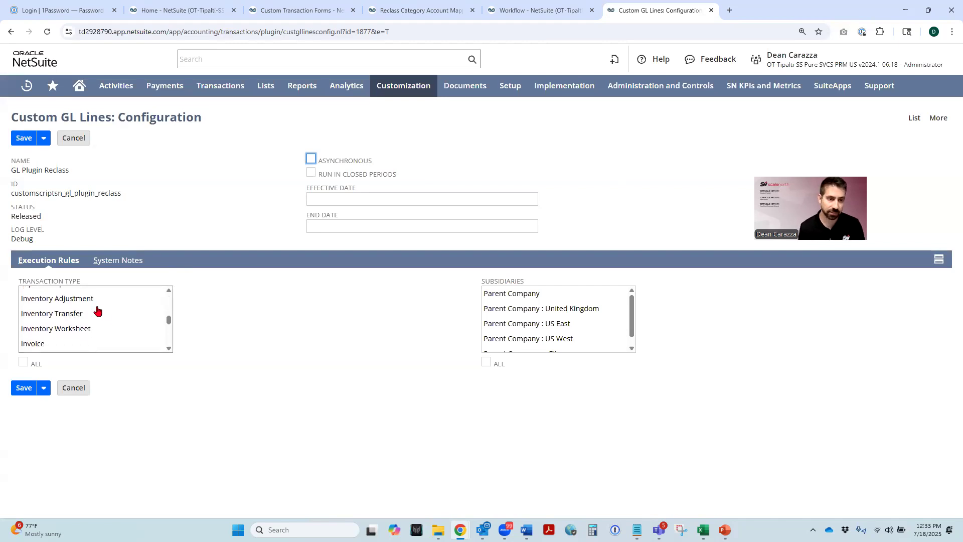
scroll(99, 311, down, 3)
click(71, 311)
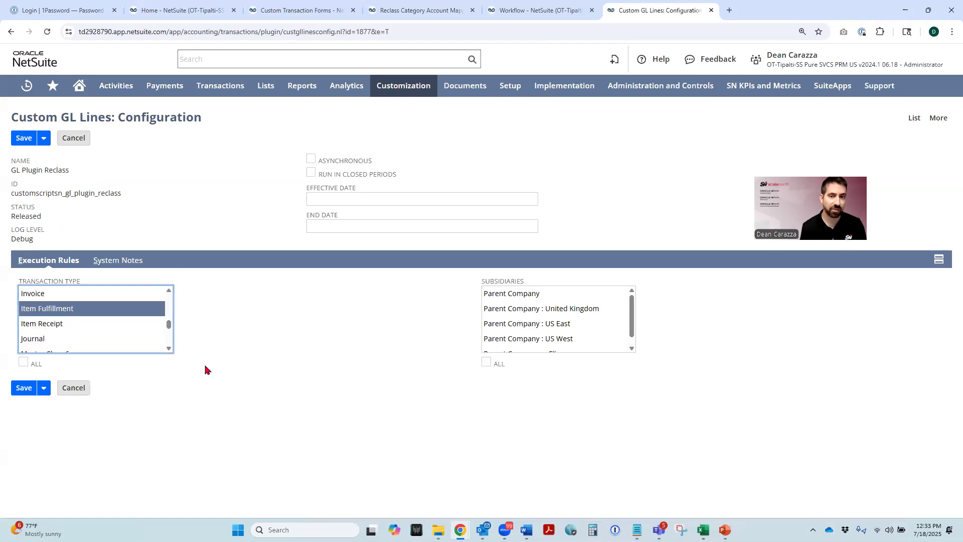
click(486, 363)
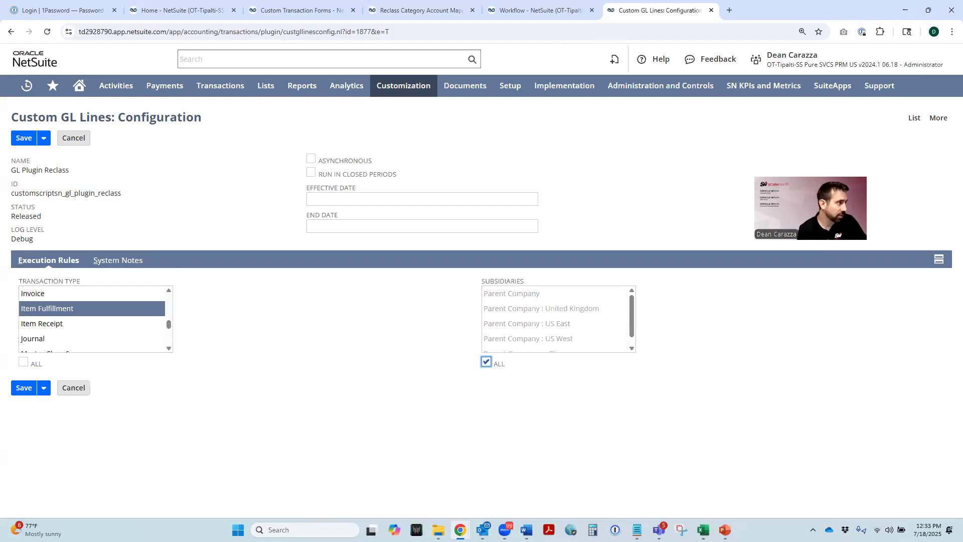
- Save the execution rules and enable the GL Plugin Reclass implementation for the Custom GL Lines plug-in
click(23, 139)
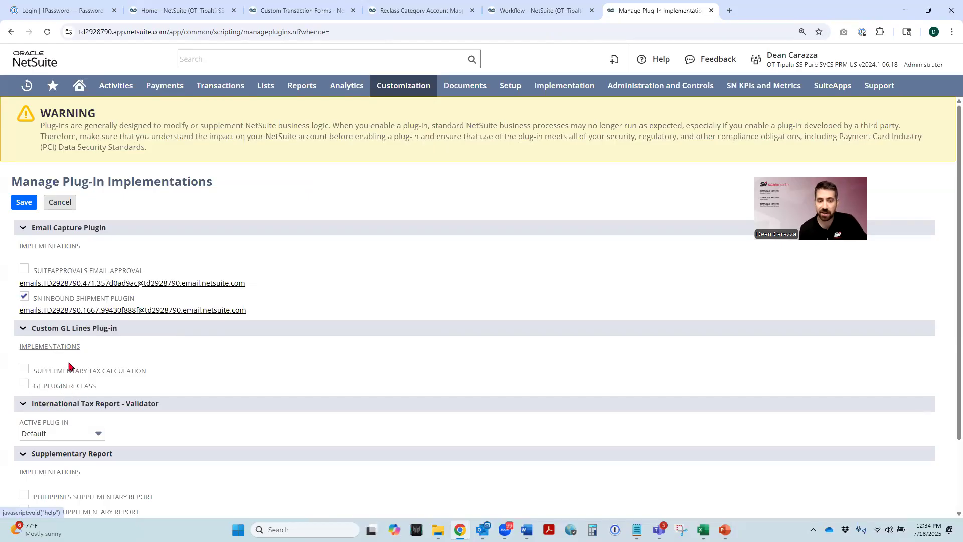
click(23, 385)
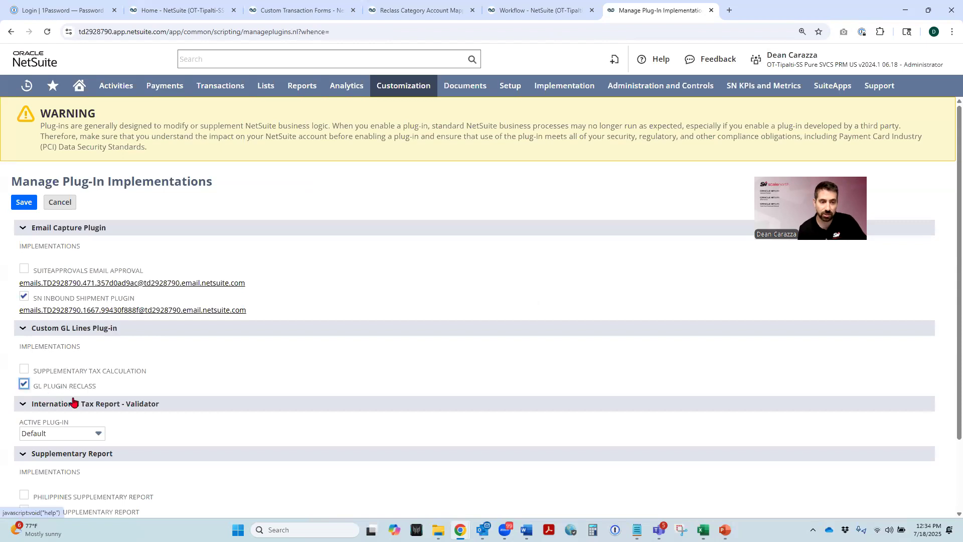
click(23, 202)
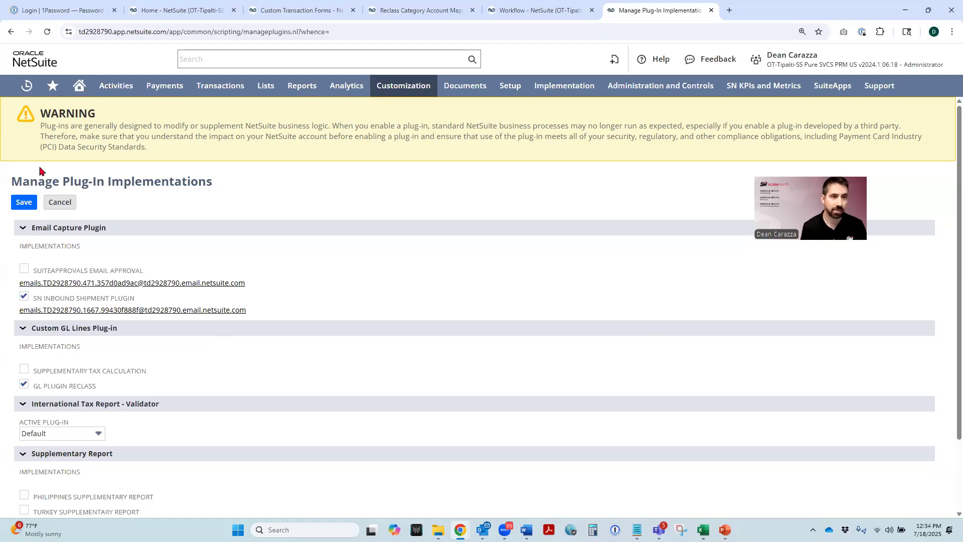
- Open the latest Renner Inc sales order in a new browser tab, then fulfill both item lines and save the item fulfillment
mouse_move(26, 87)
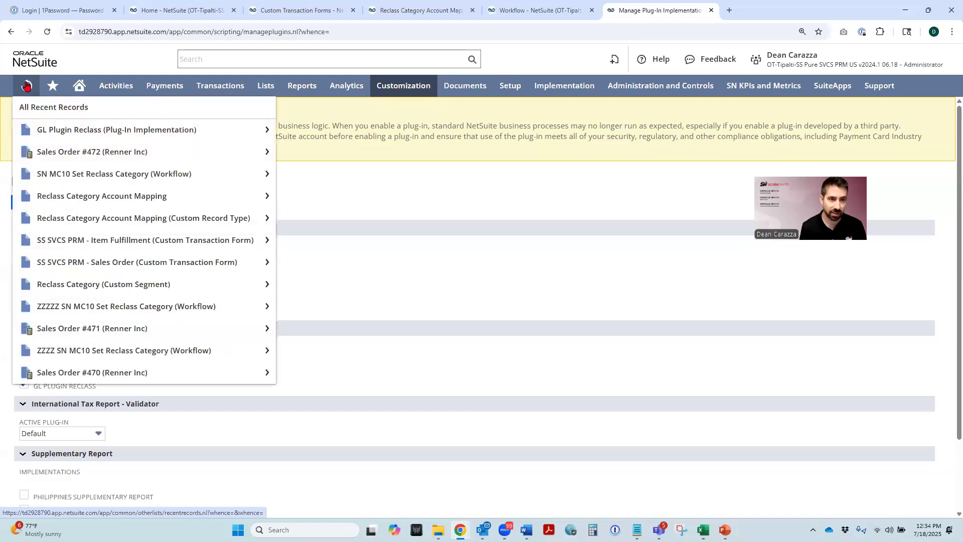
right_click(69, 154)
click(95, 162)
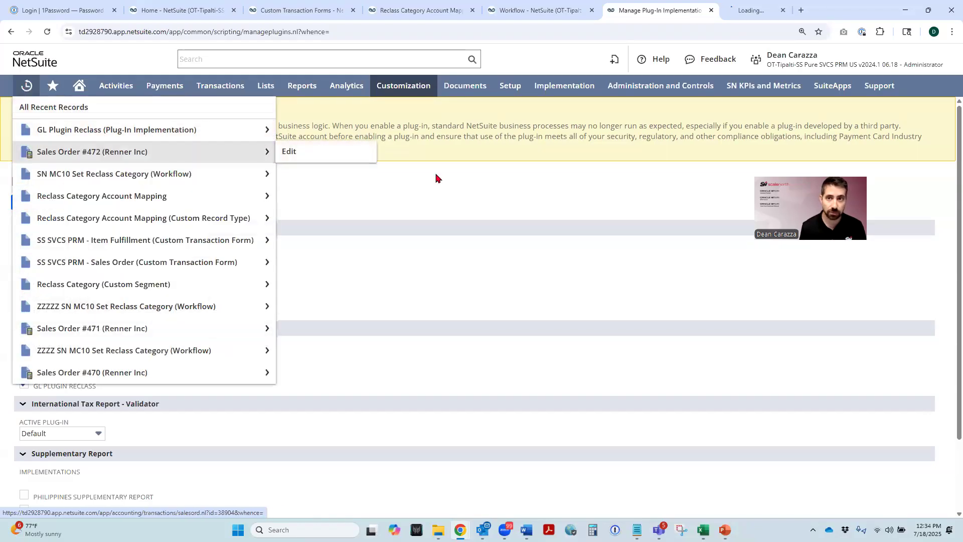
click(748, 20)
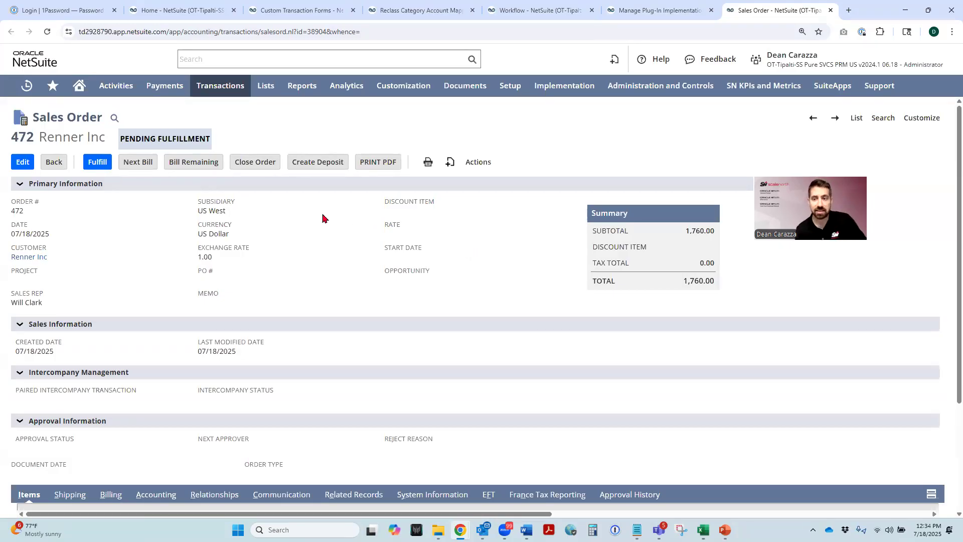
click(95, 164)
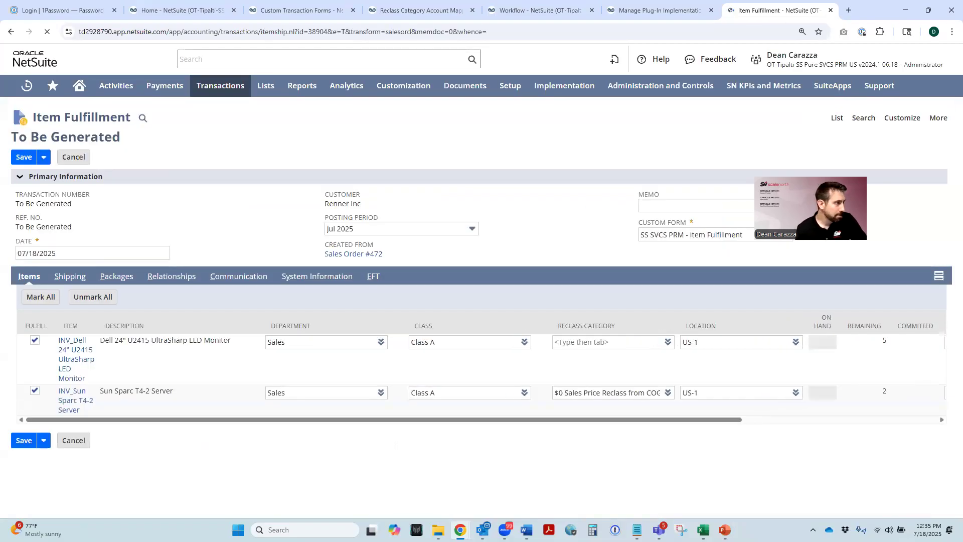
key(alt+Tab)
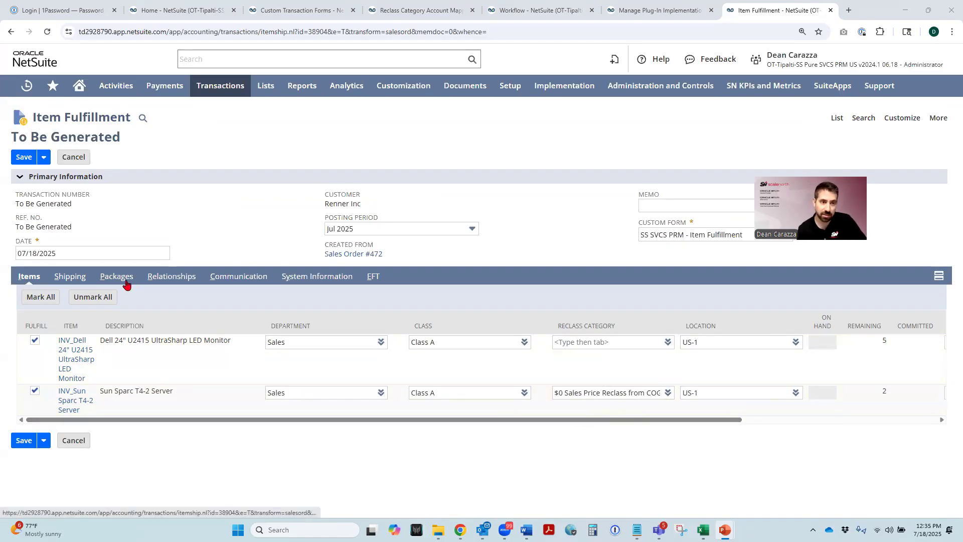
click(23, 157)
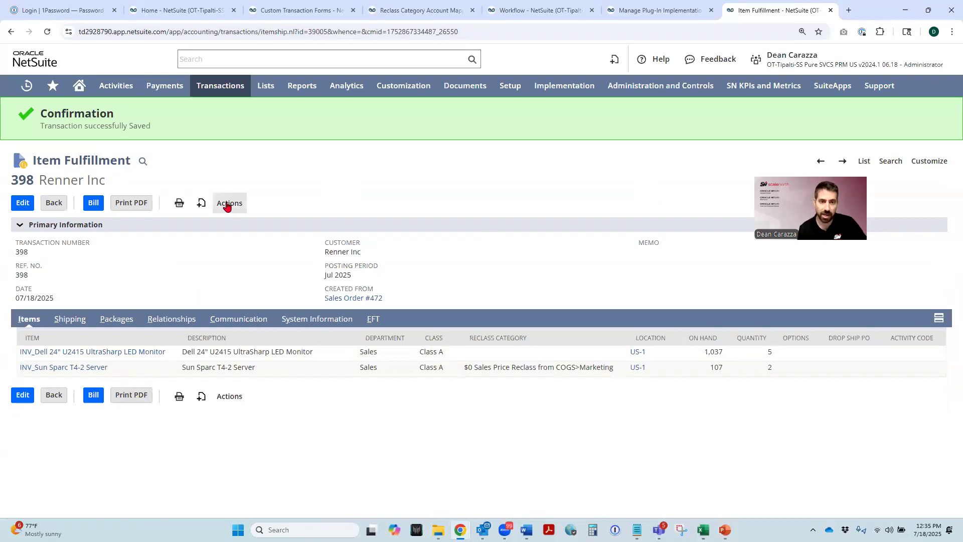
- View the GL impact of the saved item fulfillment and examine the Reclass Category on the server's cost of goods sold line
mouse_move(227, 205)
click(240, 259)
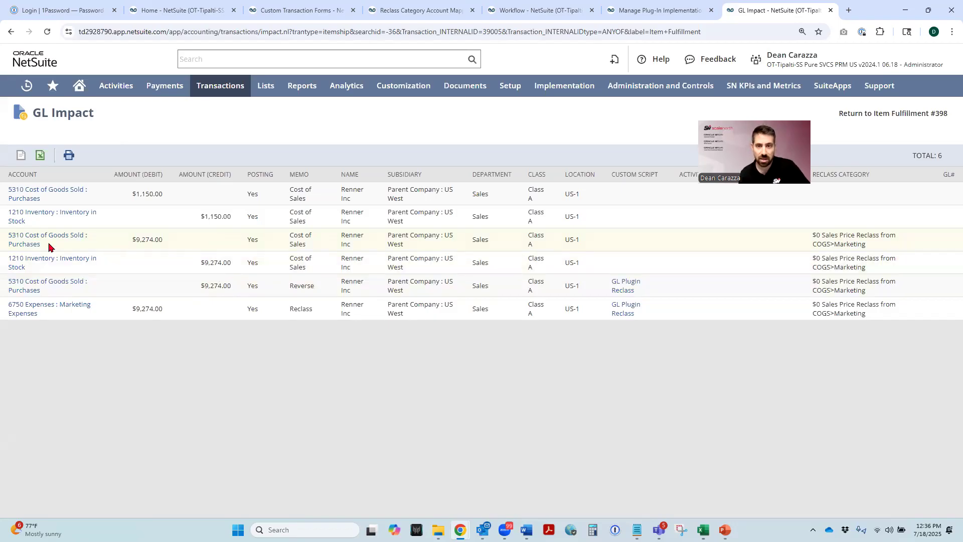
drag(878, 249, 814, 242)
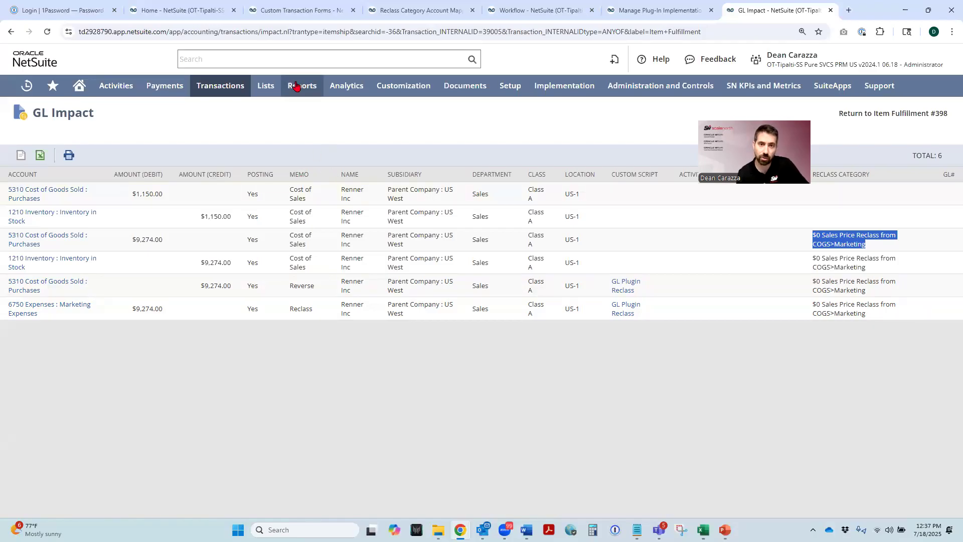
- Open the Income Statement financial report in a new browser tab and switch to it
mouse_move(296, 87)
mouse_move(309, 306)
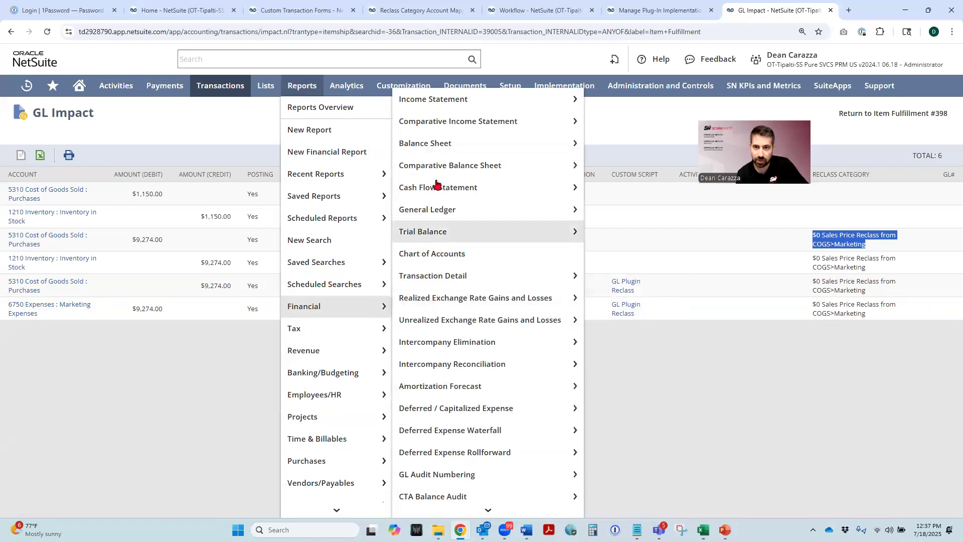
right_click(426, 100)
click(462, 114)
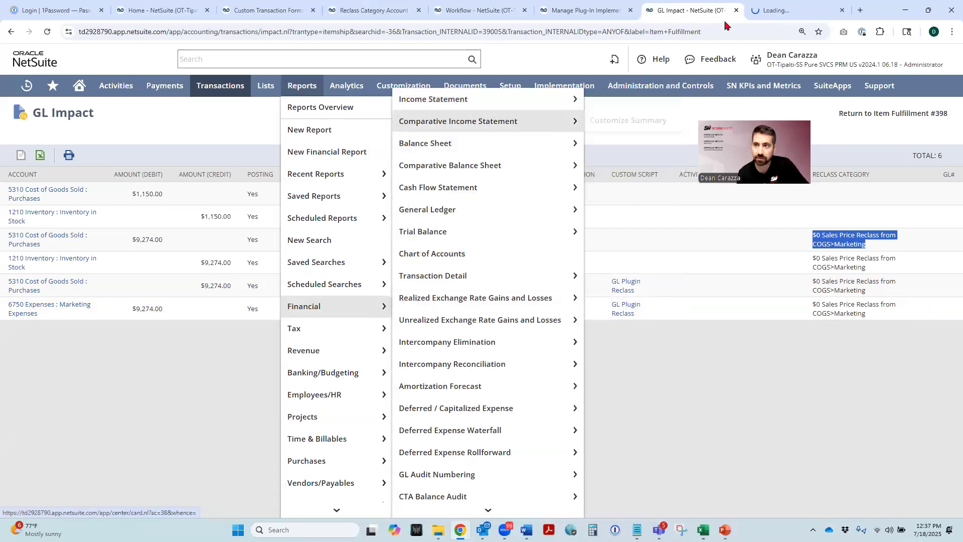
click(786, 9)
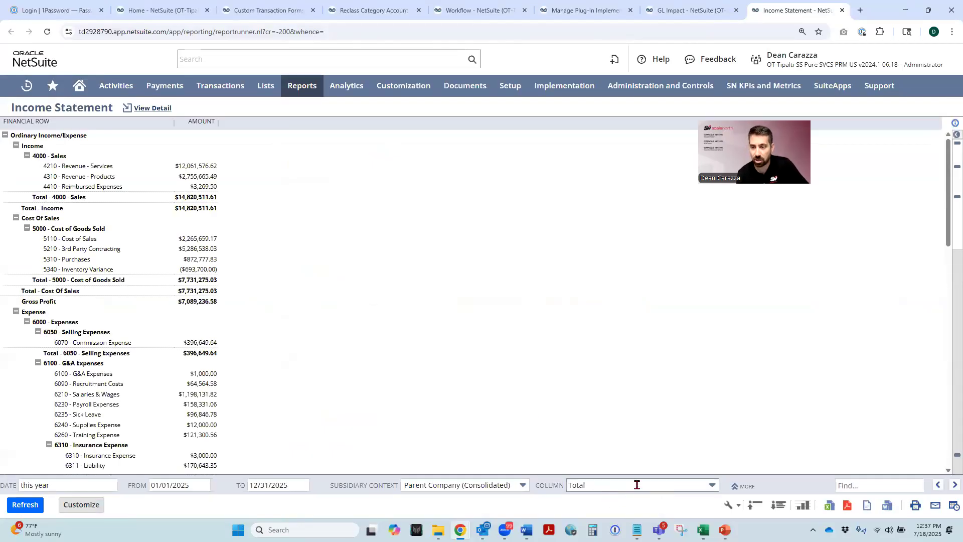
- Split the Income Statement columns by Reclass Category (Custom) and refresh the report
click(695, 490)
scroll(642, 442, down, 5)
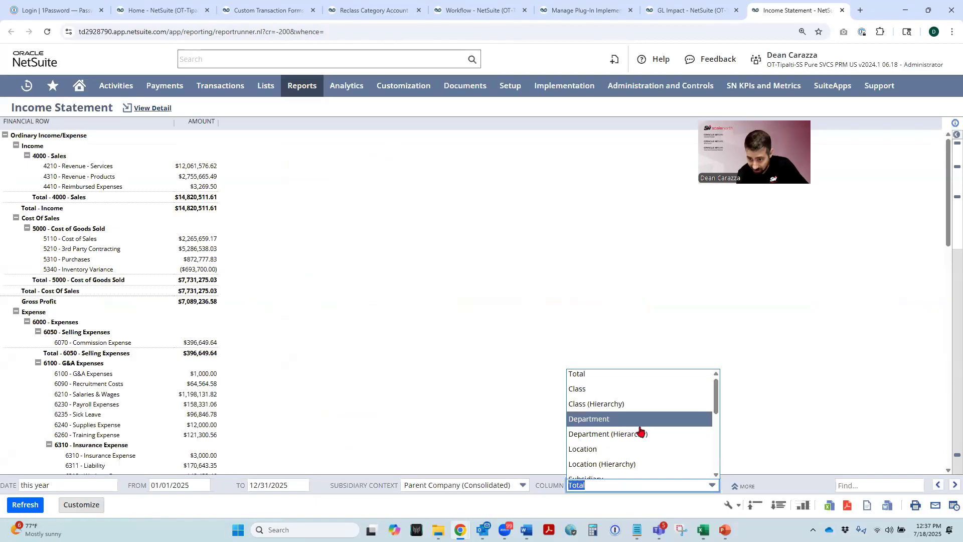
scroll(637, 440, down, 3)
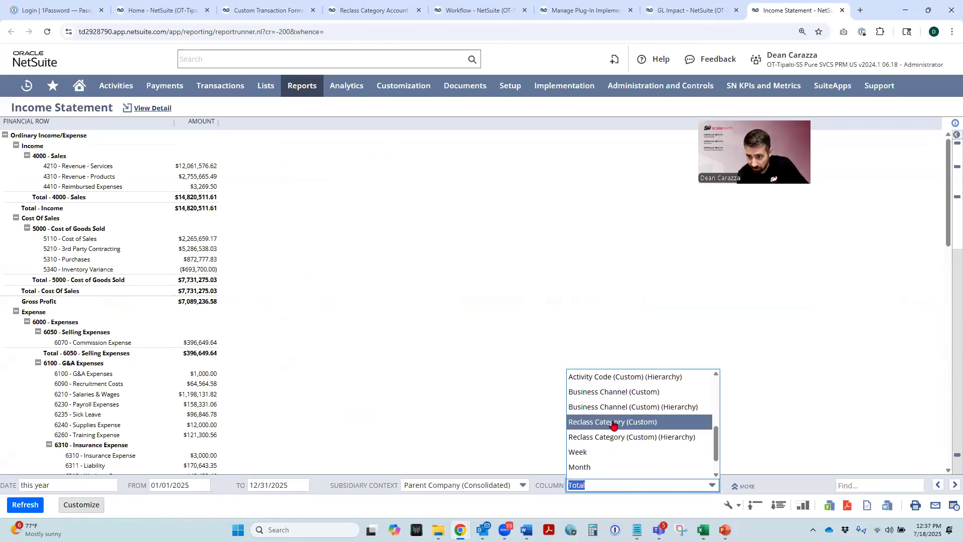
click(611, 423)
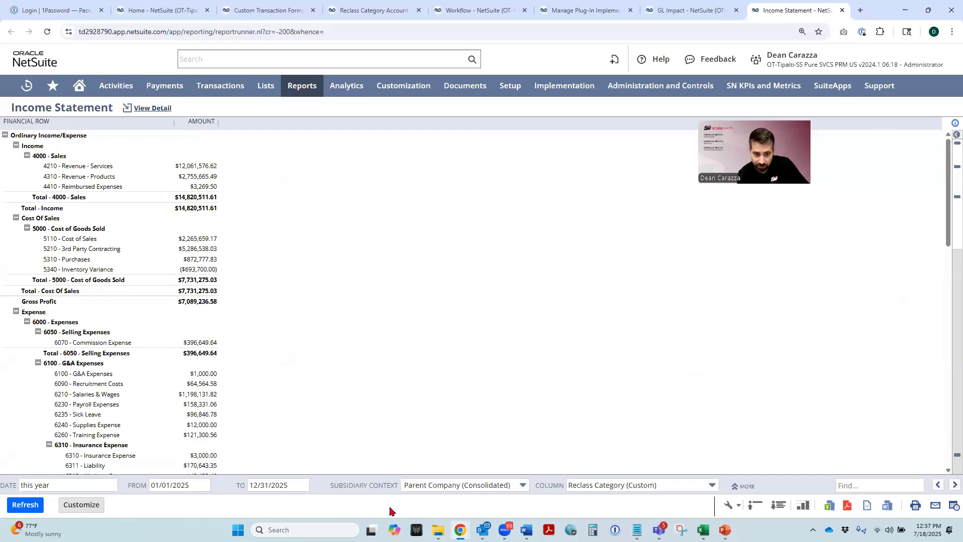
click(25, 505)
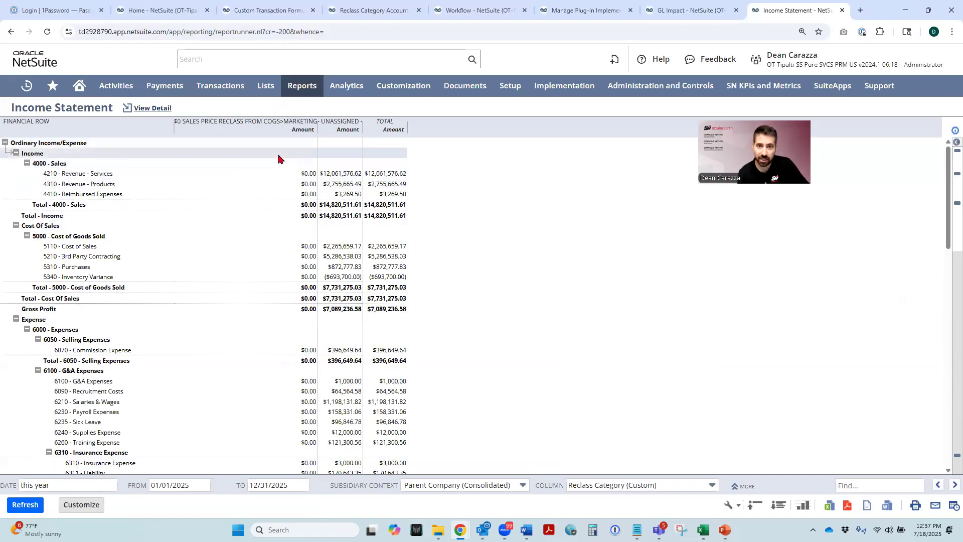
- Drill into the 6750 - Marketing Expenses amount under the $0 Sales Price Reclass from COGS>Marketing column, then return to the GL Impact page
scroll(278, 186, down, 7)
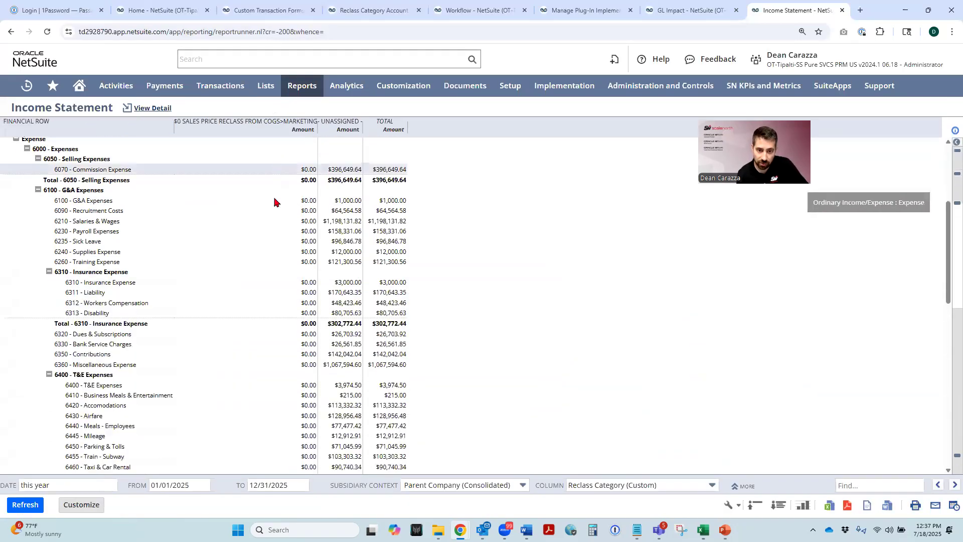
scroll(272, 203, down, 5)
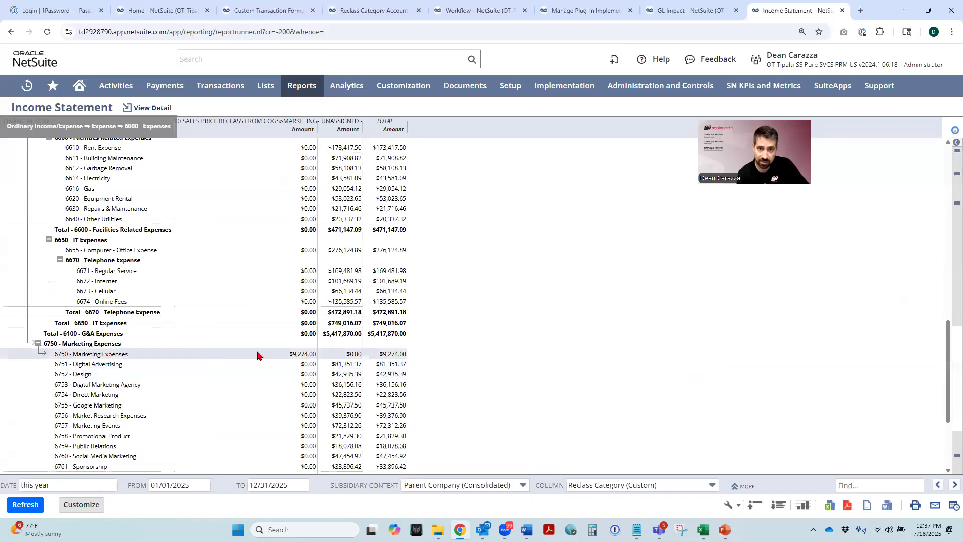
click(303, 353)
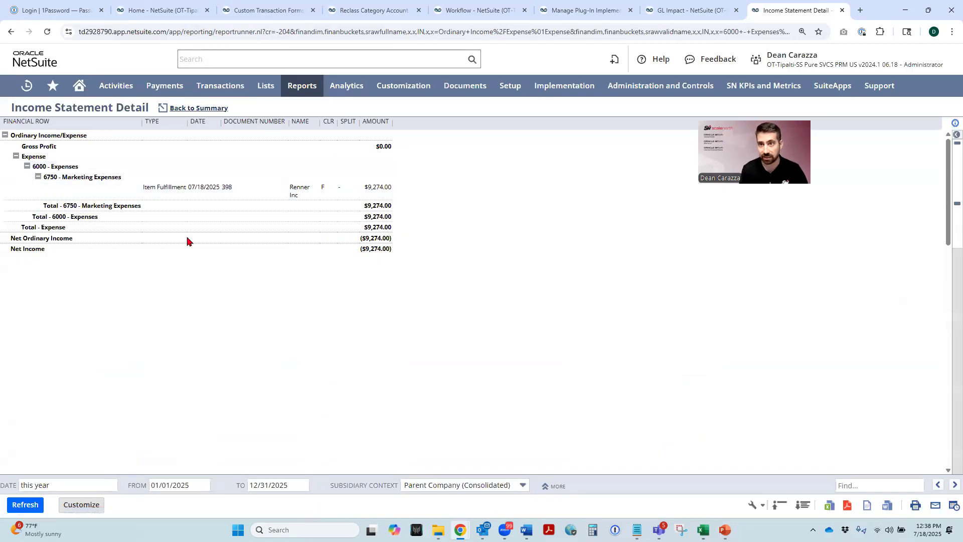
key(ctrl+shift+Tab)
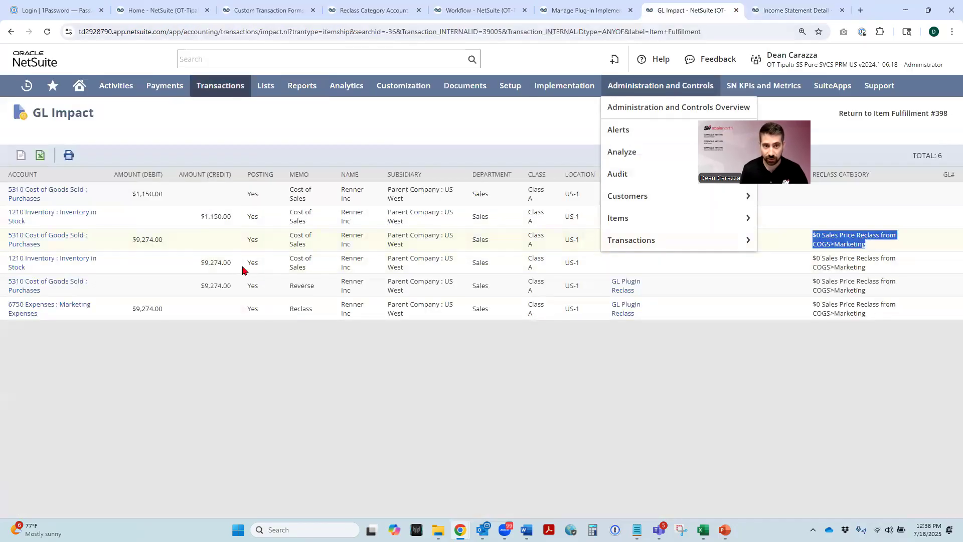